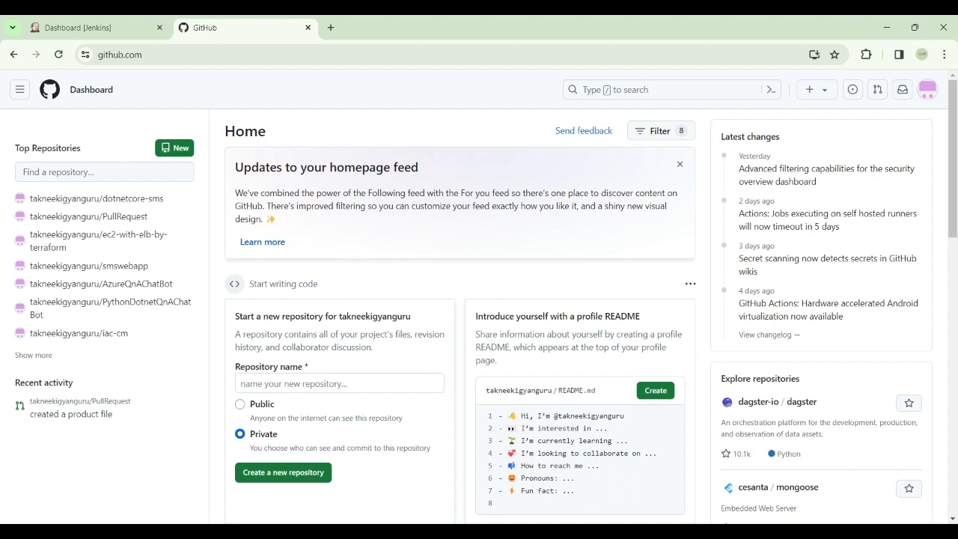
- Open the smswebapp repository and view its list of branches
{"action": "left_click", "coordinate": [84, 271]}
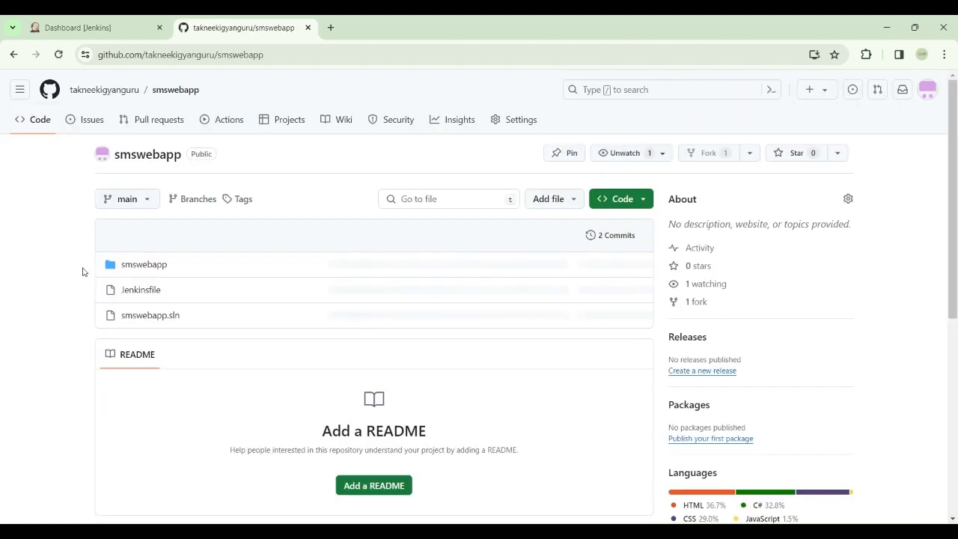
{"action": "left_click", "coordinate": [153, 200]}
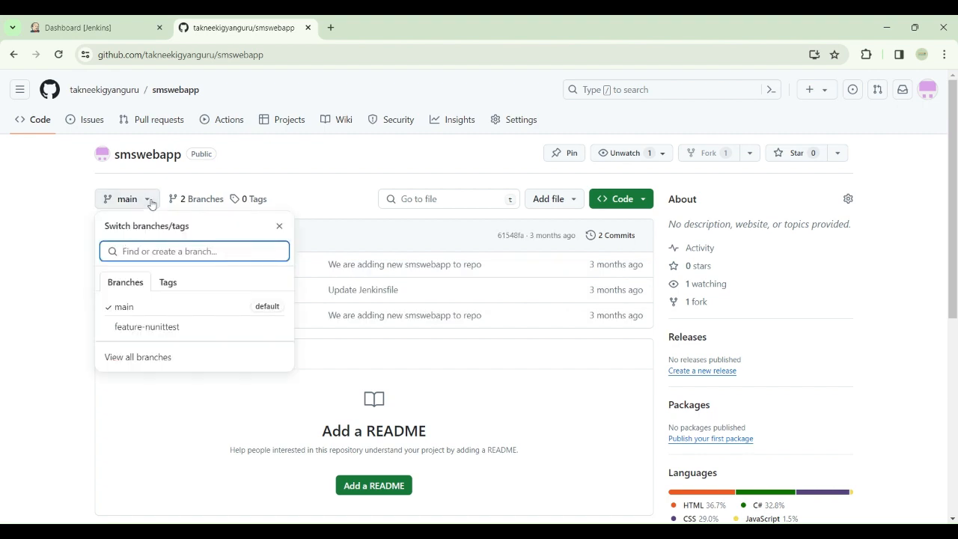
{"action": "left_click", "coordinate": [56, 273]}
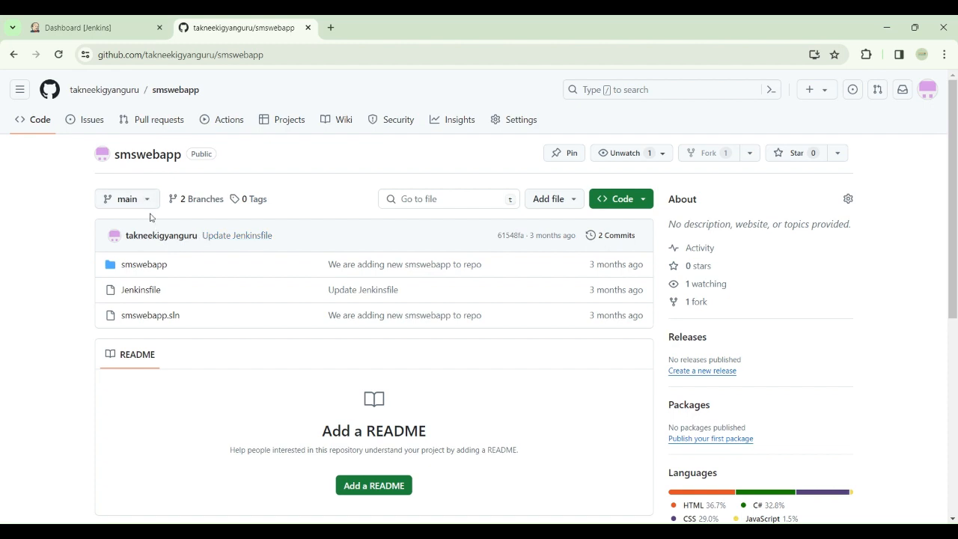
- Open the Jenkinsfile on the main branch and examine its Checkout, Build, Test and Publish stages
{"action": "left_click", "coordinate": [138, 294]}
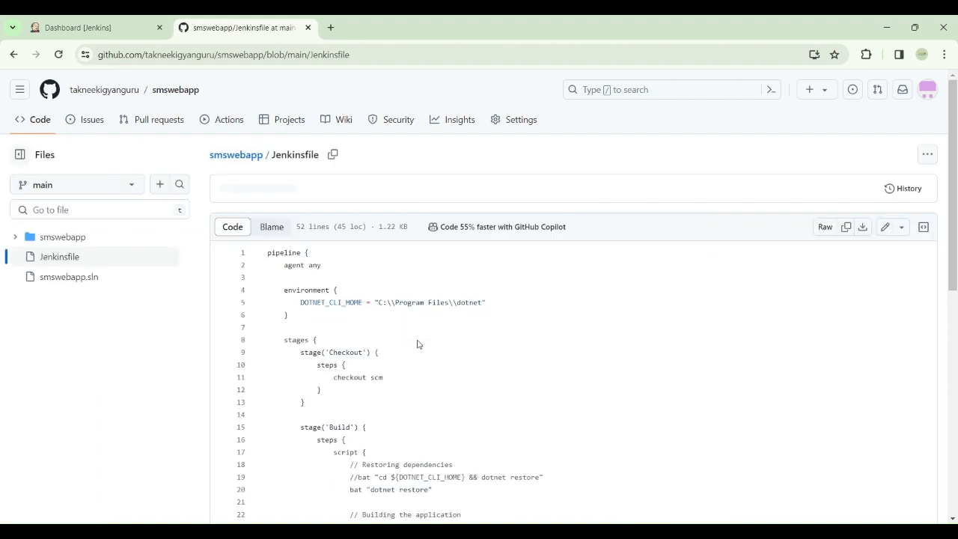
{"action": "scroll", "coordinate": [860, 297], "scroll_direction": "down", "scroll_amount": 3}
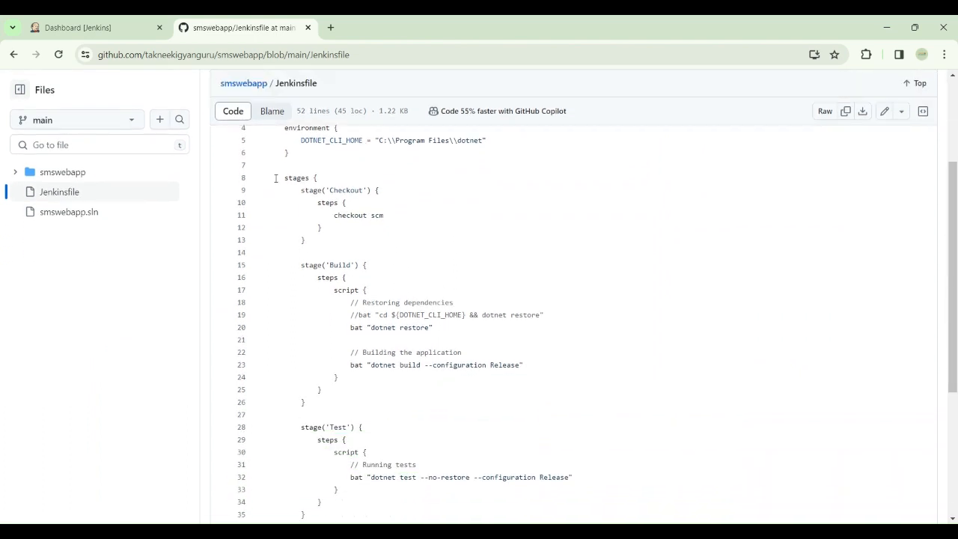
{"action": "left_click_drag", "start_coordinate": [276, 178], "coordinate": [355, 254]}
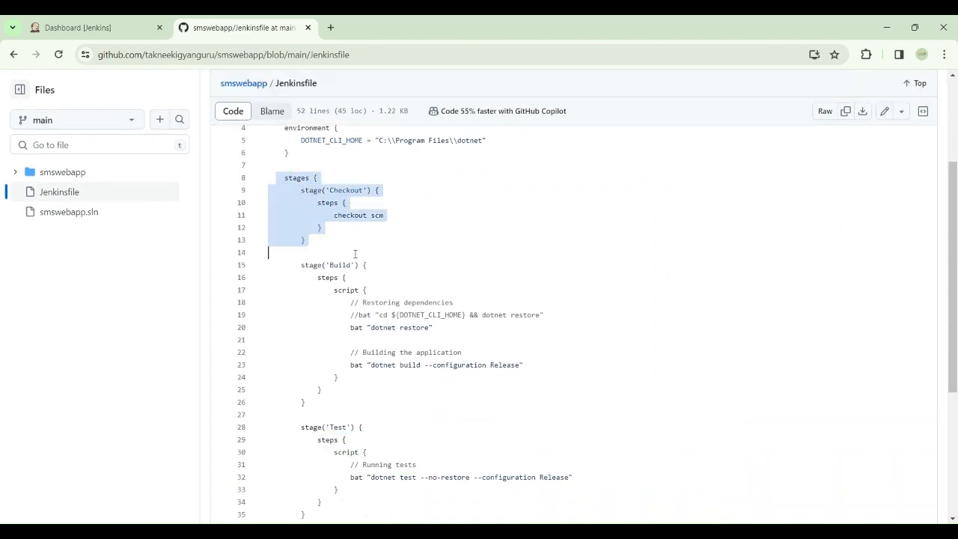
{"action": "left_click_drag", "start_coordinate": [295, 263], "coordinate": [343, 414]}
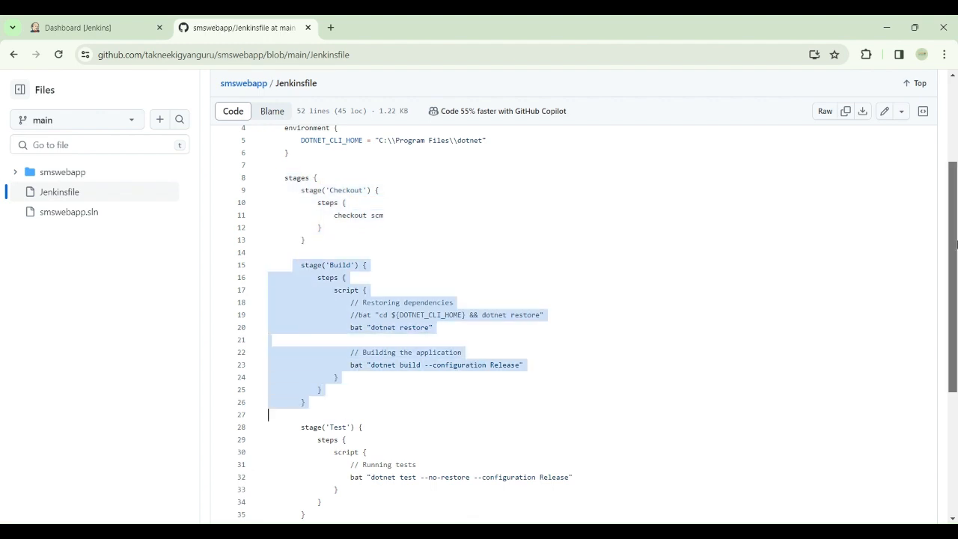
{"action": "left_click_drag", "start_coordinate": [950, 236], "coordinate": [951, 322]}
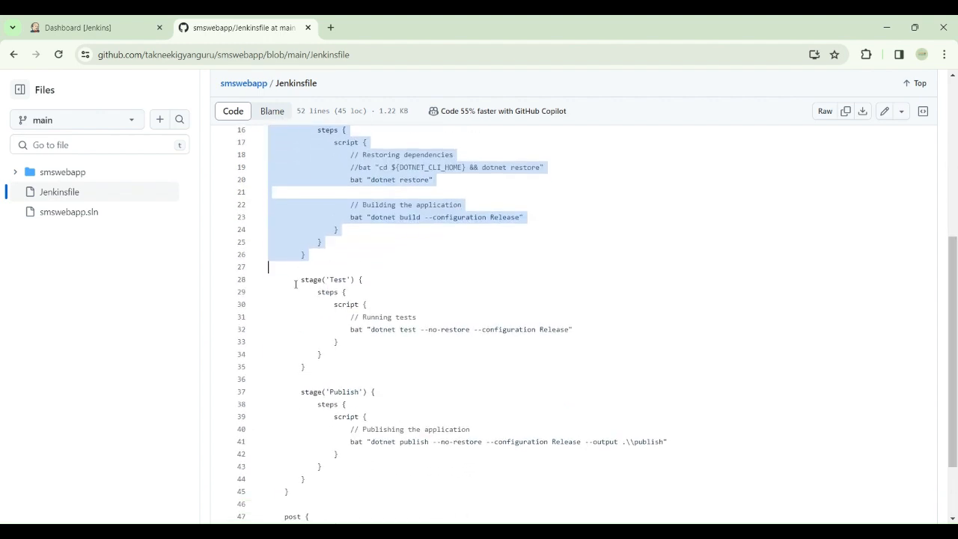
{"action": "left_click_drag", "start_coordinate": [299, 279], "coordinate": [327, 365]}
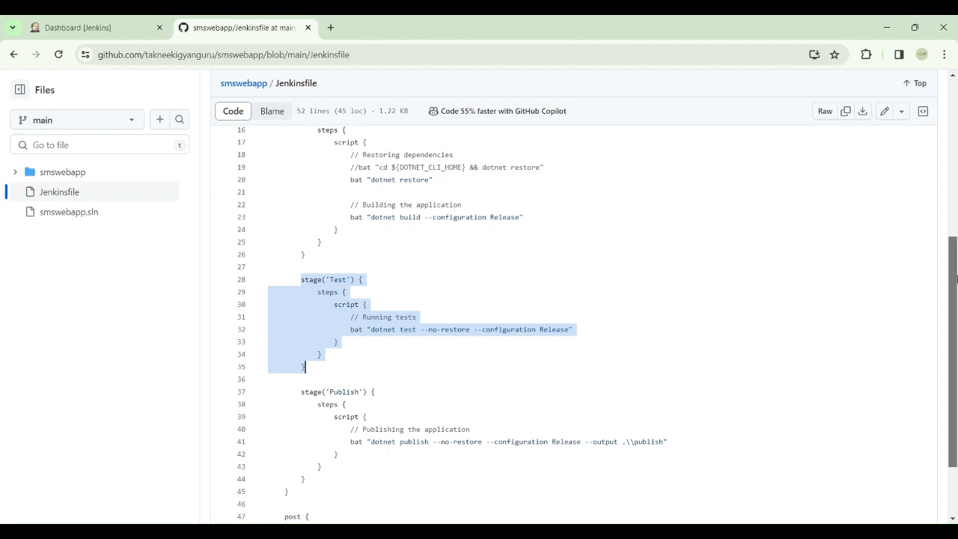
{"action": "scroll", "coordinate": [475, 344], "scroll_direction": "down", "scroll_amount": 2}
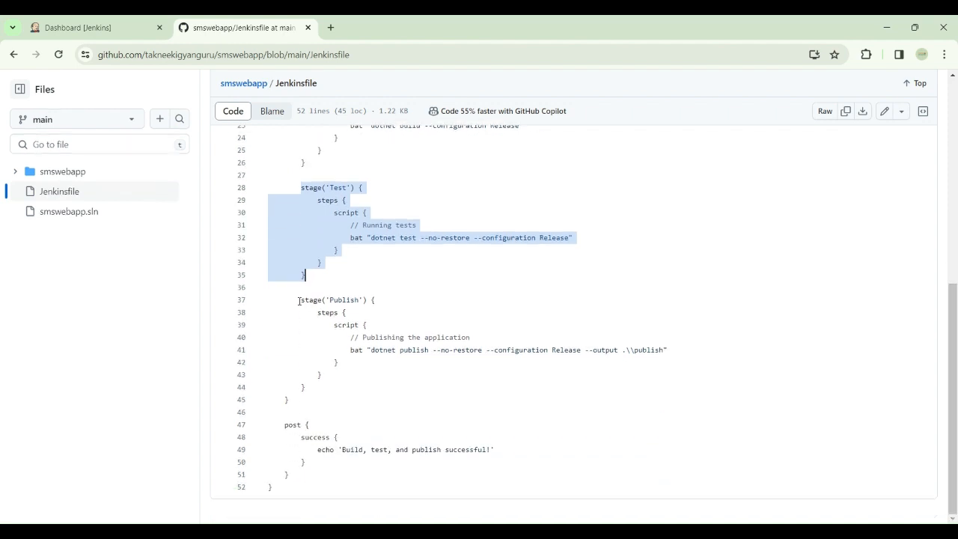
{"action": "left_click_drag", "start_coordinate": [298, 301], "coordinate": [305, 387]}
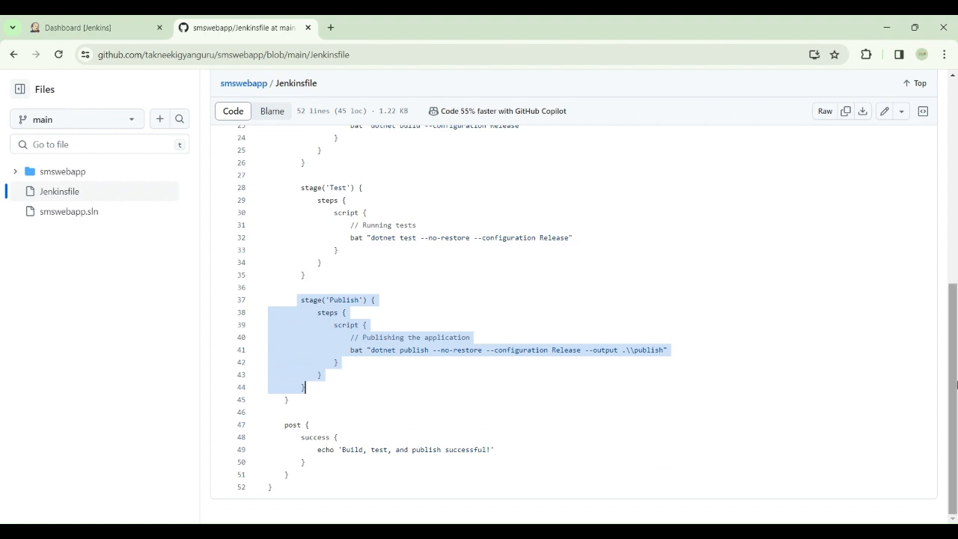
{"action": "scroll", "coordinate": [955, 378], "scroll_direction": "up", "scroll_amount": 2}
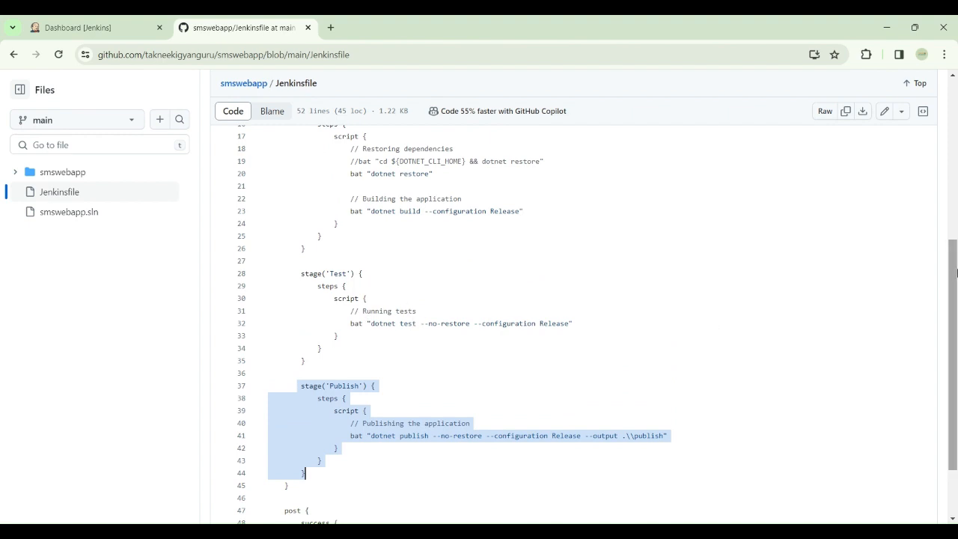
{"action": "left_click_drag", "start_coordinate": [951, 279], "coordinate": [948, 125]}
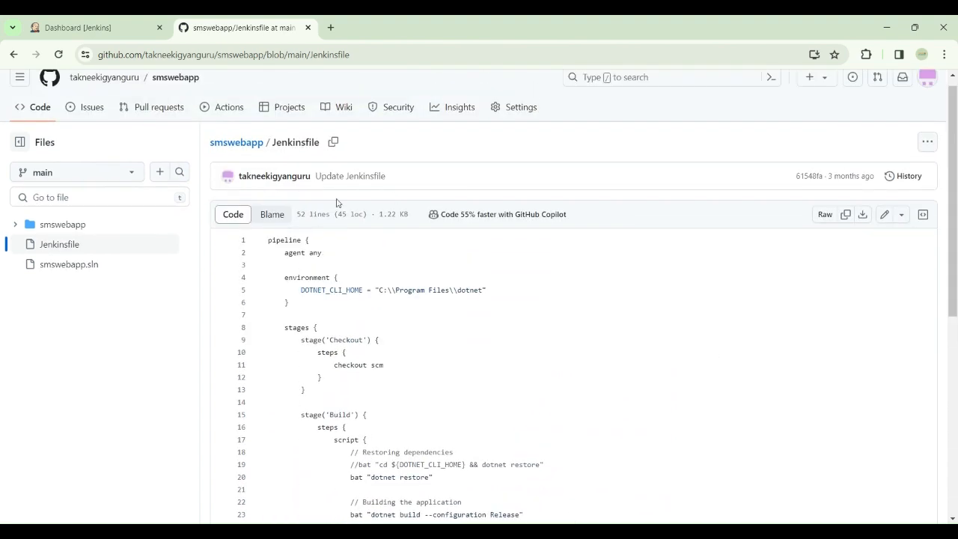
- Look through the contents of the smswebapp project folder on the main branch, and return to the account overview
{"action": "left_click", "coordinate": [240, 147]}
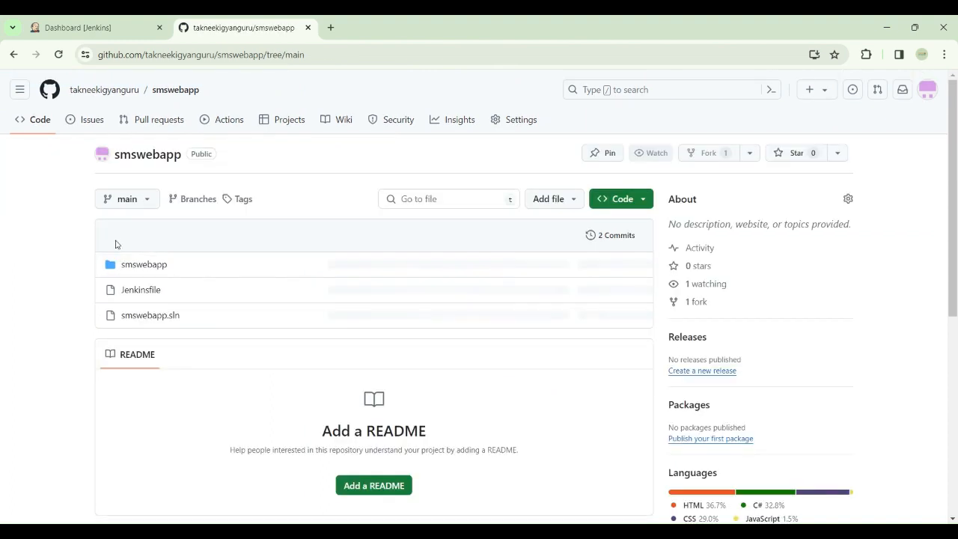
{"action": "left_click", "coordinate": [147, 269]}
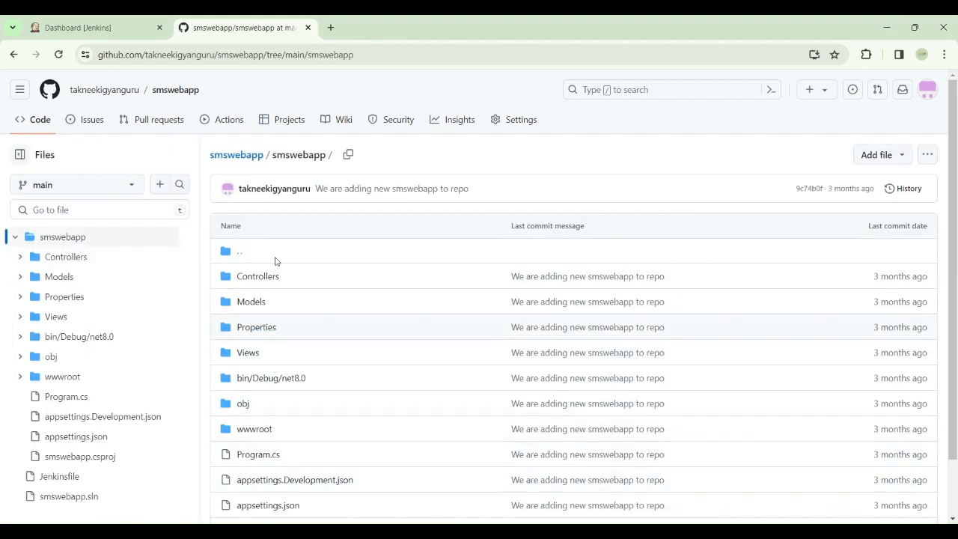
{"action": "left_click", "coordinate": [106, 95]}
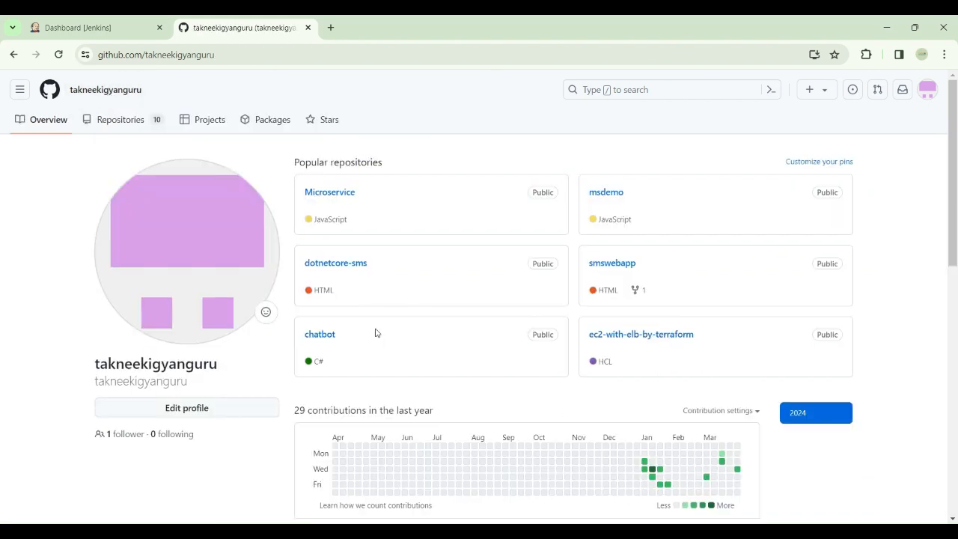
- Switch the smswebapp repository to the feature-nunittest branch and copy its HTTPS clone URL
{"action": "left_click", "coordinate": [608, 264]}
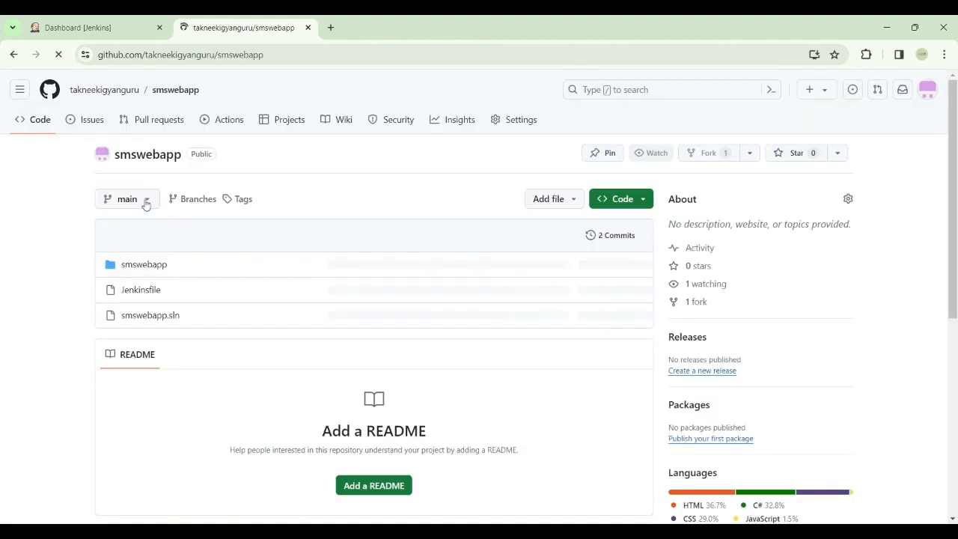
{"action": "left_click", "coordinate": [142, 200]}
{"action": "left_click", "coordinate": [140, 329]}
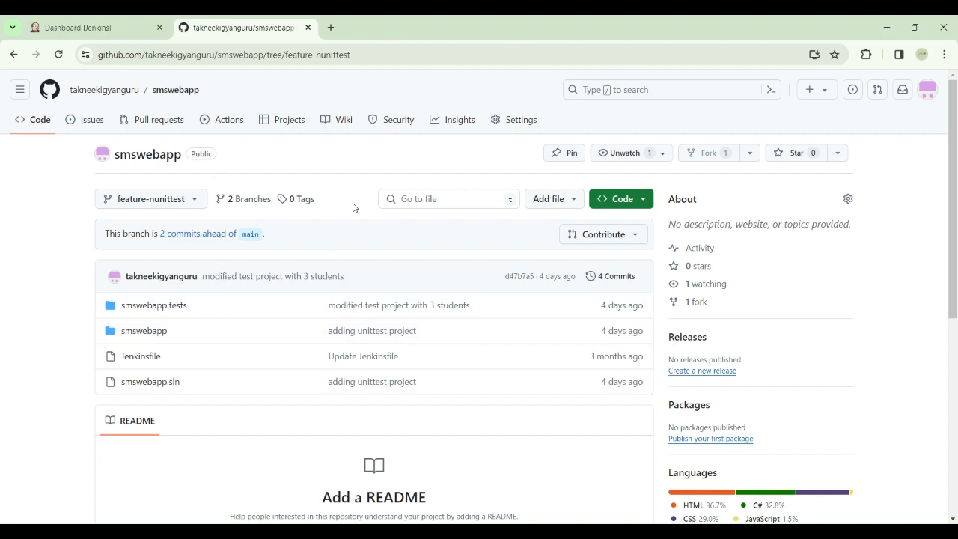
{"action": "left_click", "coordinate": [643, 204]}
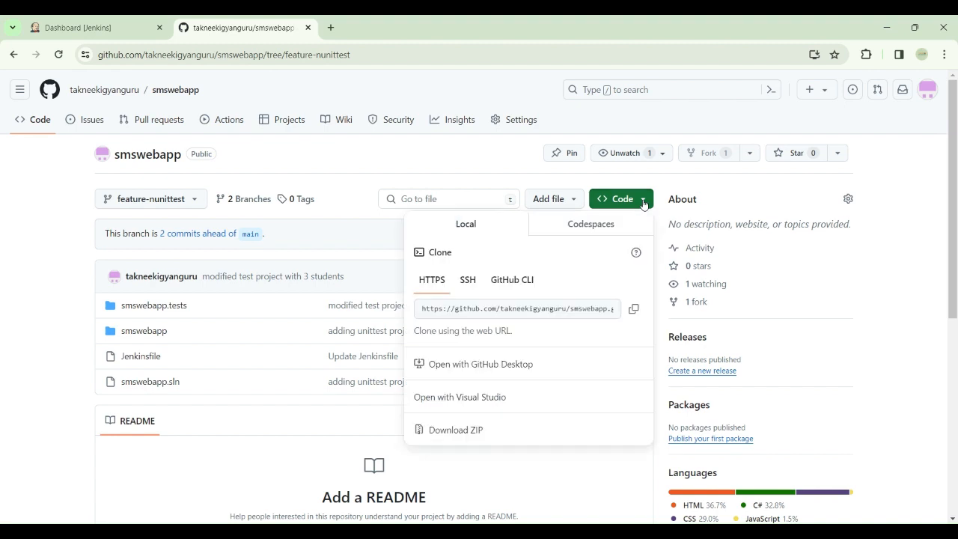
{"action": "left_click", "coordinate": [632, 311]}
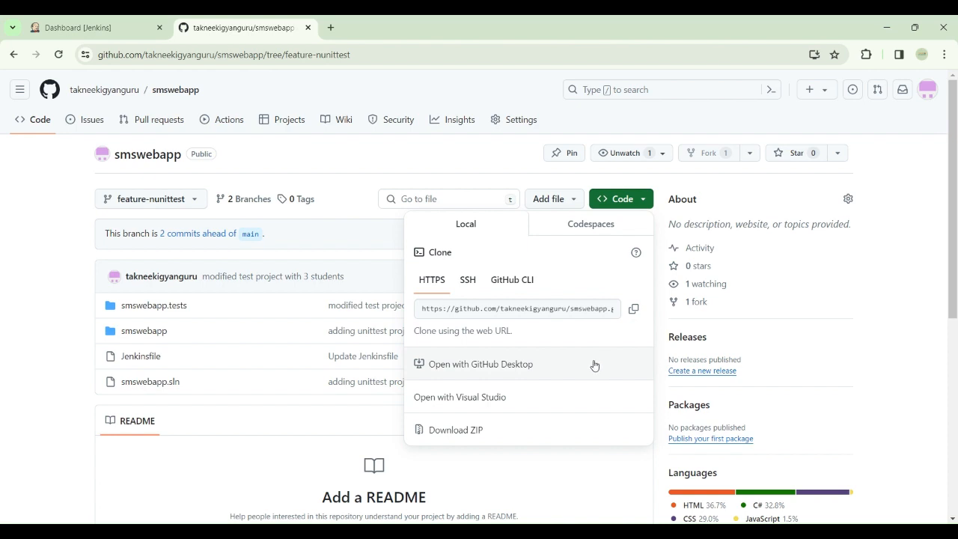
- Switch to Jenkins and create a Multibranch Pipeline item named smswebapp-multibranch-pipeline
{"action": "left_click", "coordinate": [87, 24]}
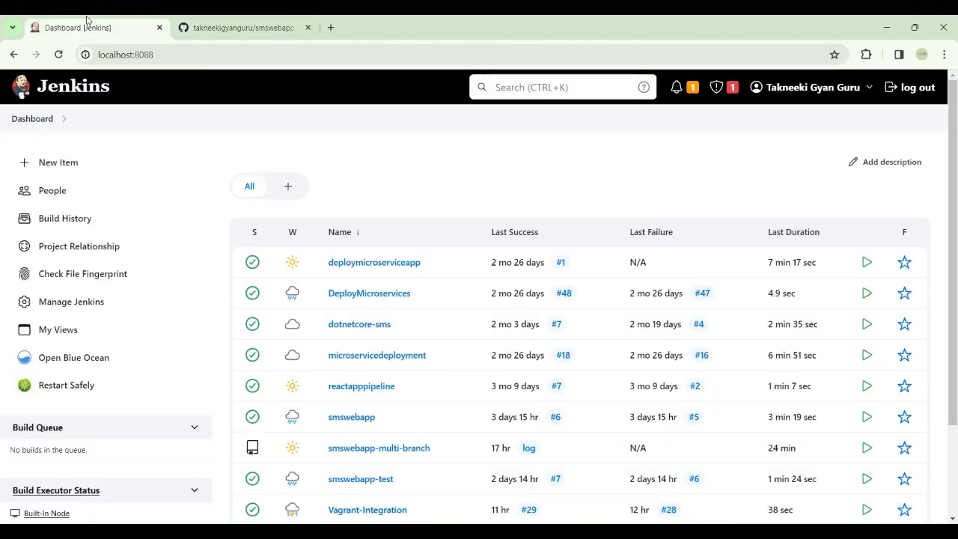
{"action": "left_click", "coordinate": [54, 172]}
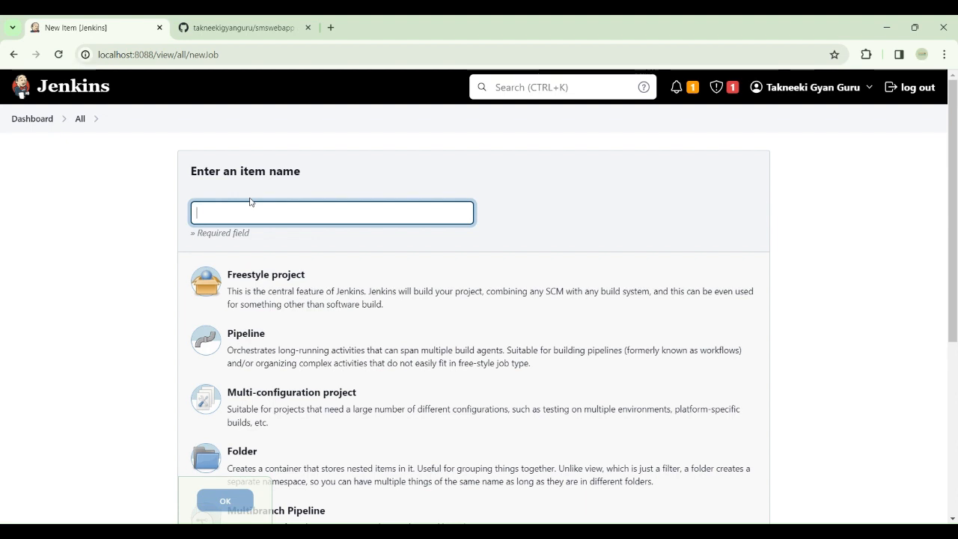
{"action": "type", "text": "smswebapp-multibranch"}
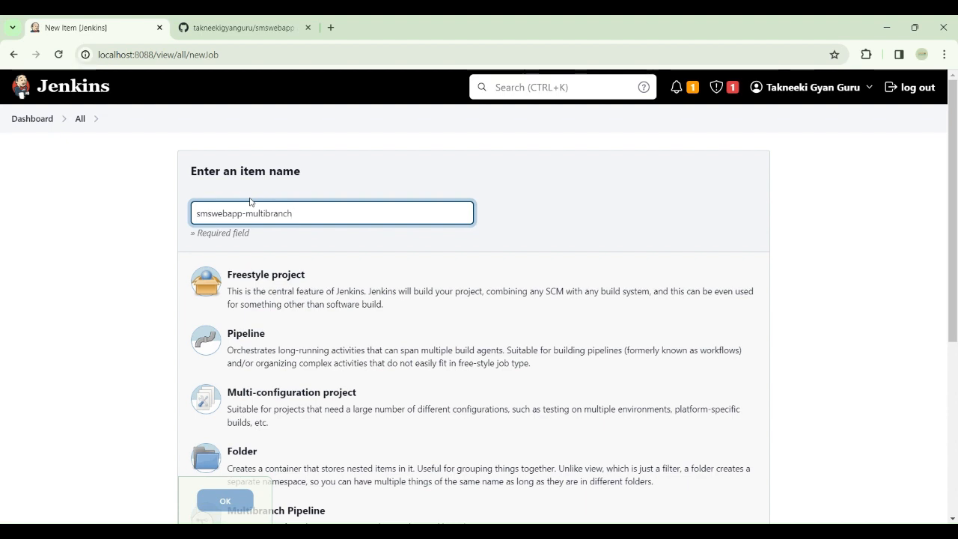
{"action": "type", "text": "-pipeline"}
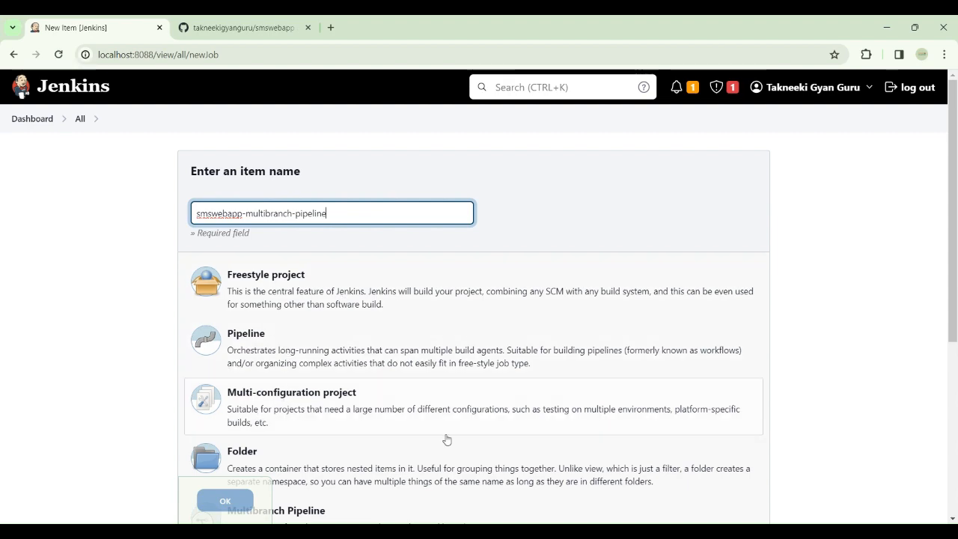
{"action": "scroll", "coordinate": [956, 254], "scroll_direction": "down", "scroll_amount": 2}
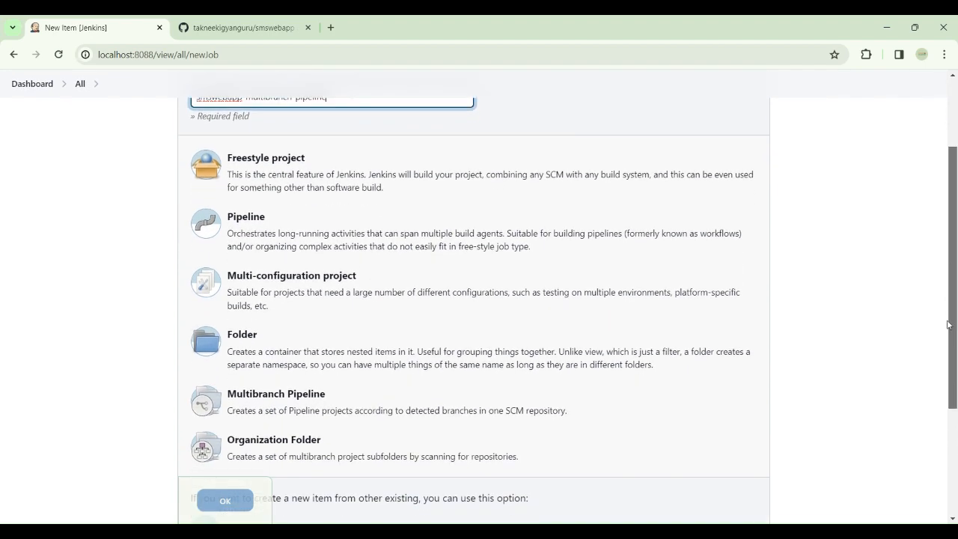
{"action": "left_click", "coordinate": [297, 393]}
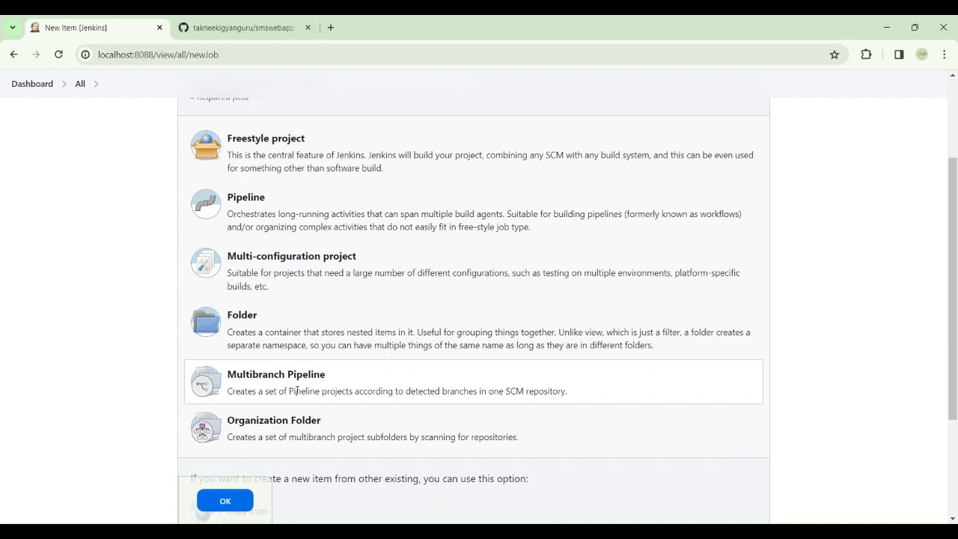
{"action": "left_click", "coordinate": [216, 508]}
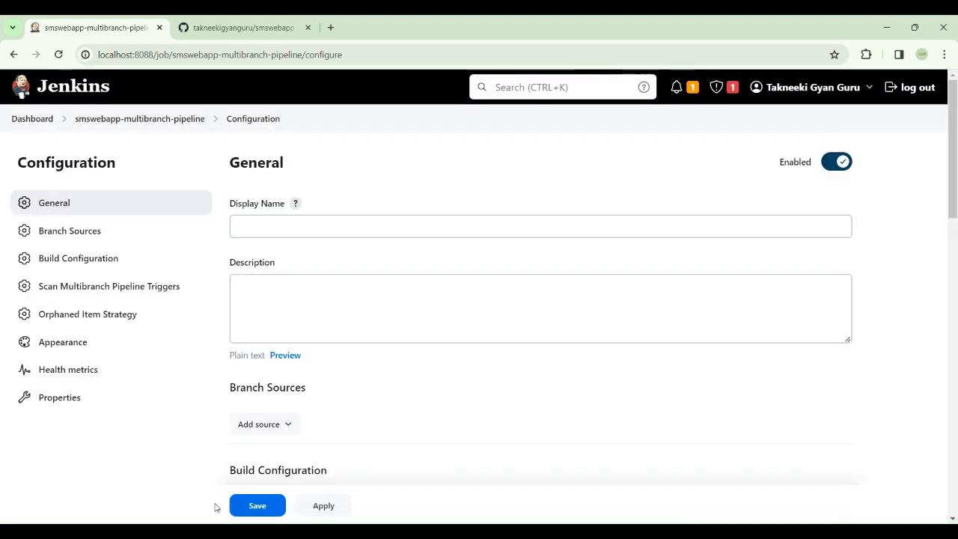
- Set the new item's display name to "multibranch Pipeline"
{"action": "left_click", "coordinate": [351, 234]}
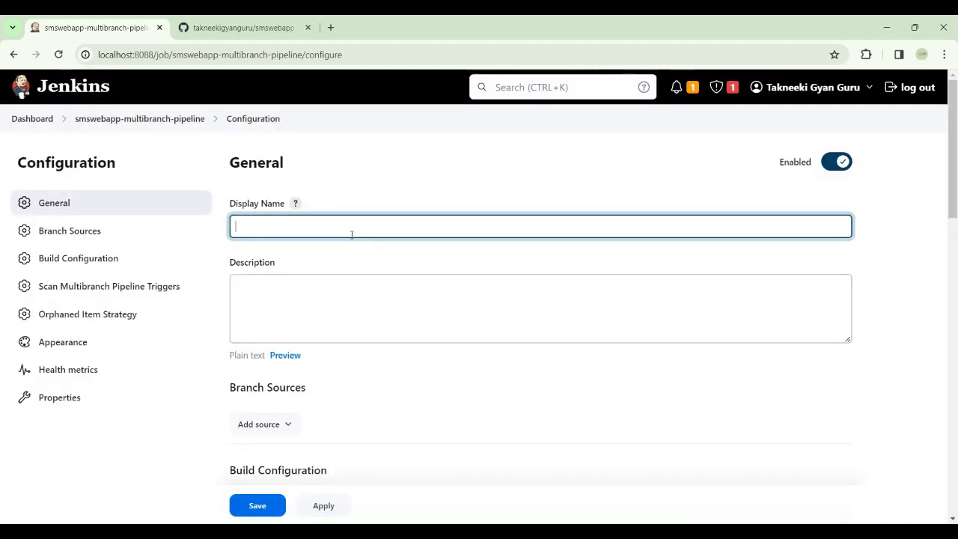
{"action": "type", "text": "multibranch"}
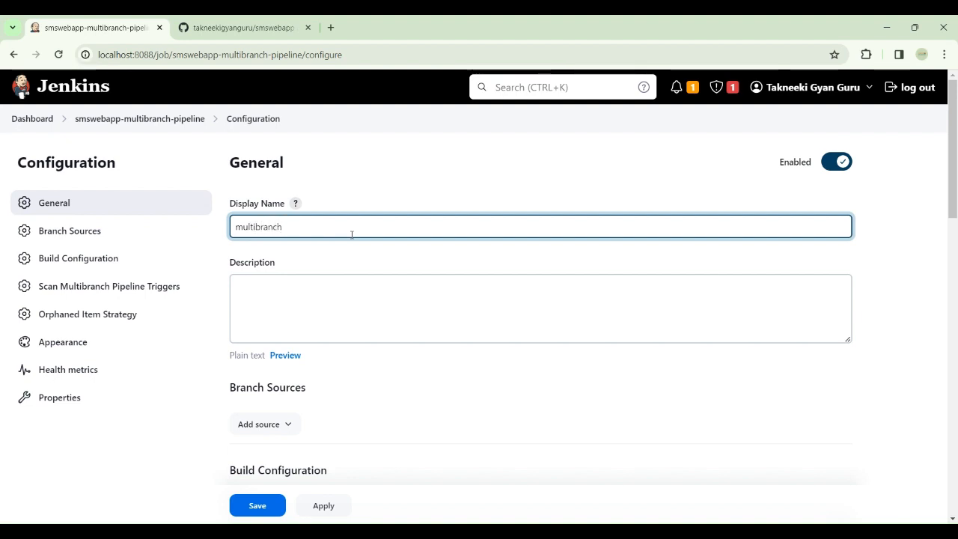
{"action": "type", "text": " Pipeline"}
- Look through the pipeline's configuration sections, from Branch Sources and Orphaned Item Strategy down to Properties and Pipeline Libraries
{"action": "left_click_drag", "start_coordinate": [956, 140], "coordinate": [956, 223]}
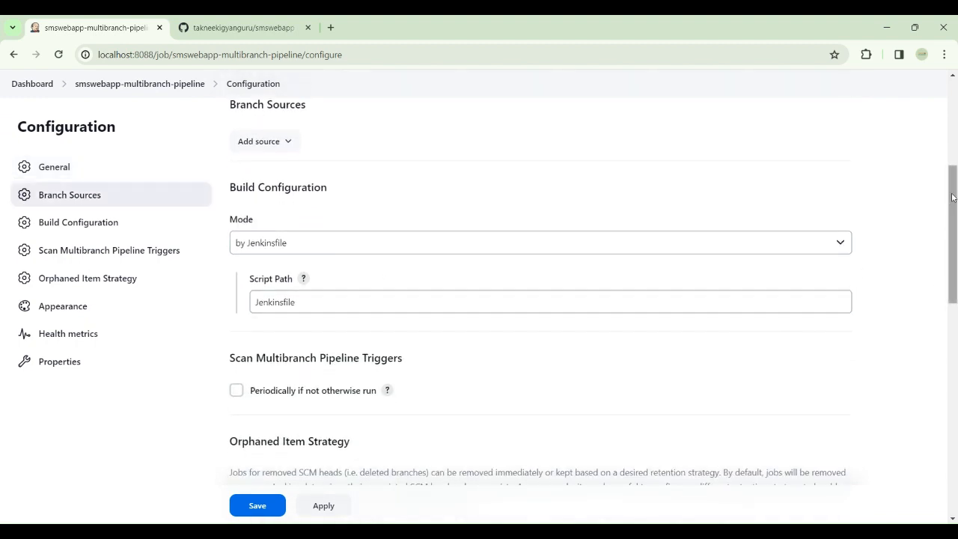
{"action": "left_click_drag", "start_coordinate": [954, 199], "coordinate": [954, 266]}
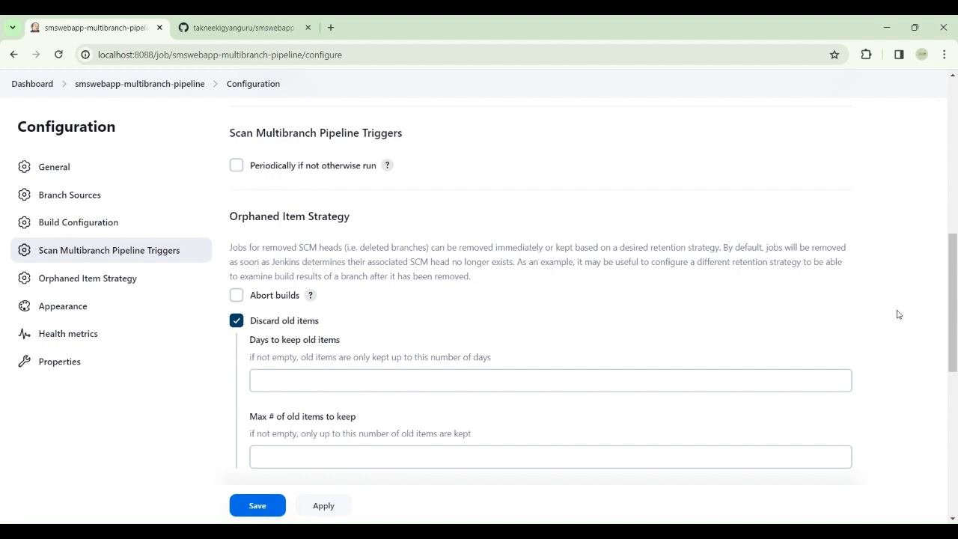
{"action": "scroll", "coordinate": [955, 310], "scroll_direction": "down", "scroll_amount": 1}
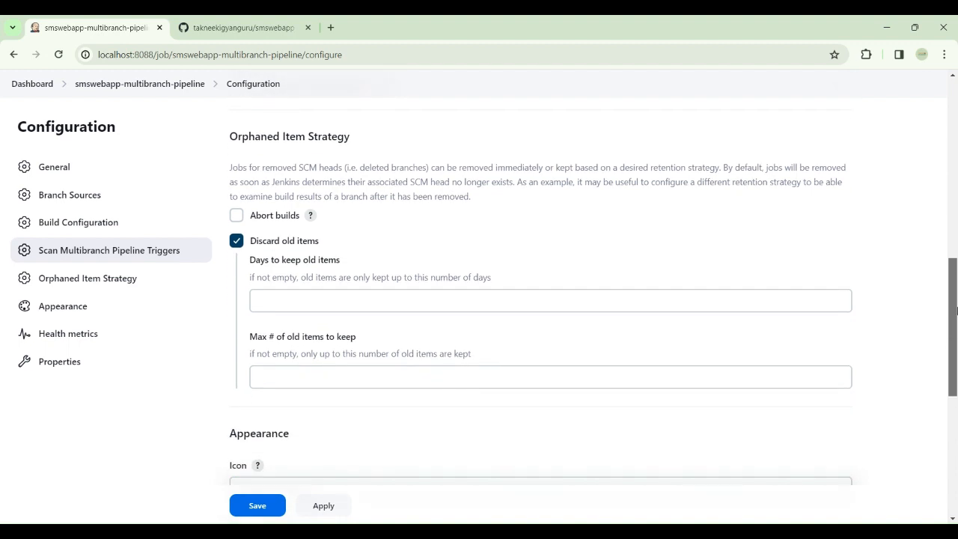
{"action": "left_click_drag", "start_coordinate": [955, 310], "coordinate": [955, 318]}
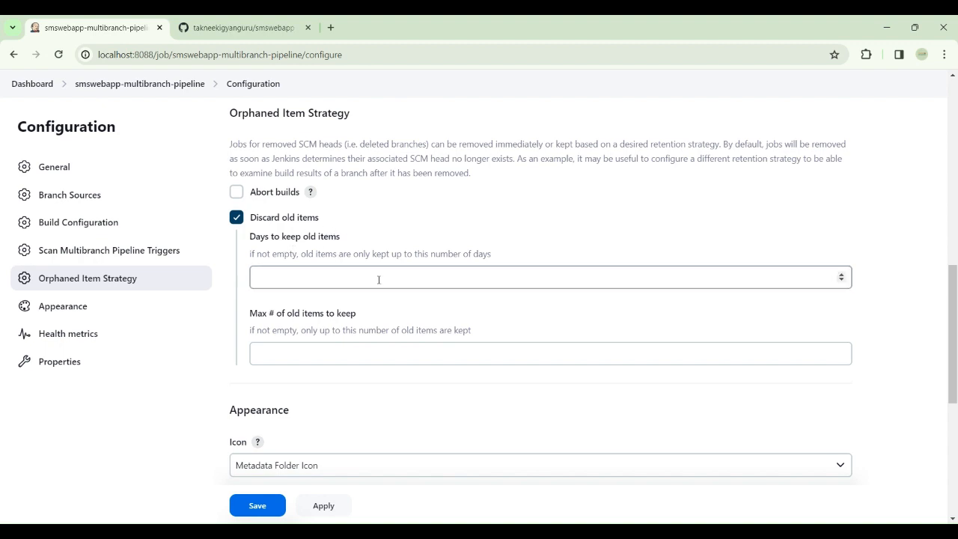
{"action": "left_click", "coordinate": [311, 285]}
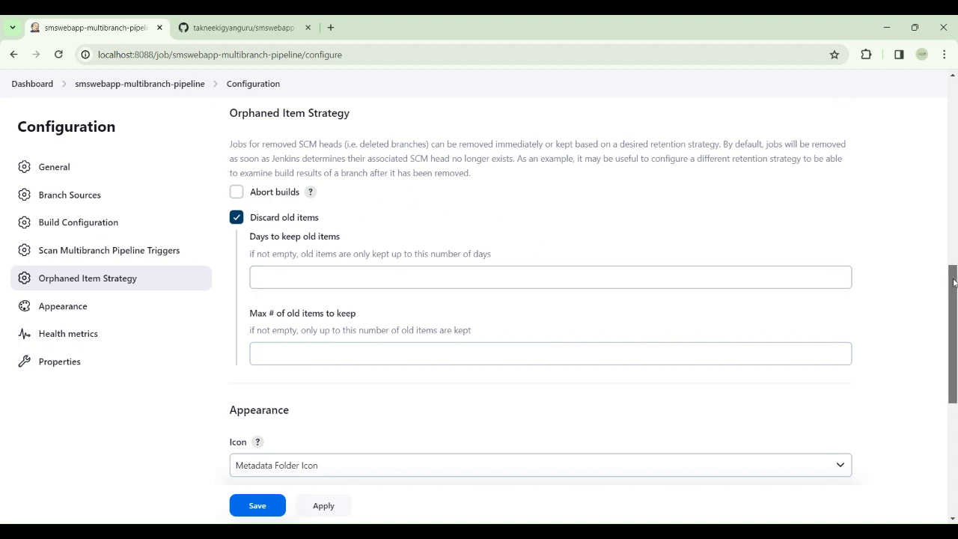
{"action": "left_click_drag", "start_coordinate": [954, 281], "coordinate": [953, 305]}
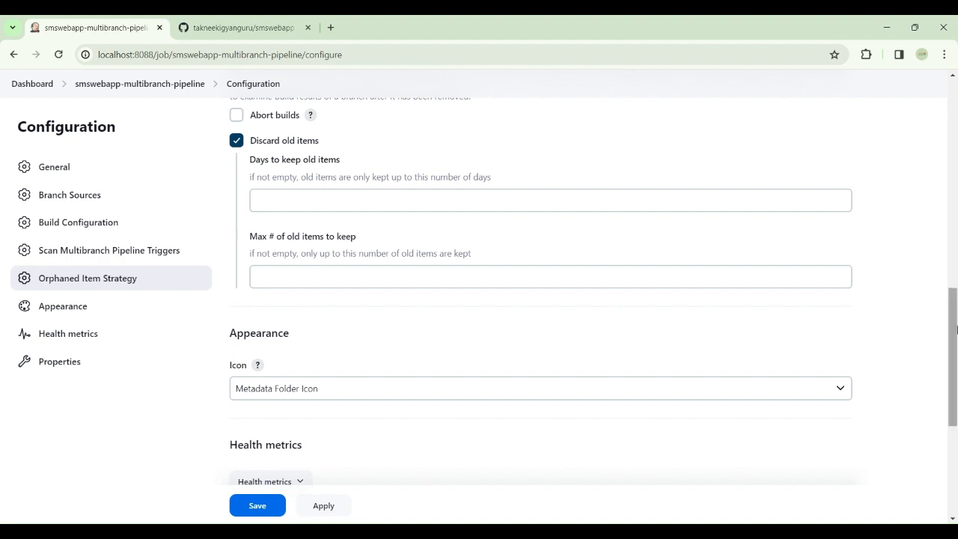
{"action": "left_click_drag", "start_coordinate": [955, 332], "coordinate": [954, 388]}
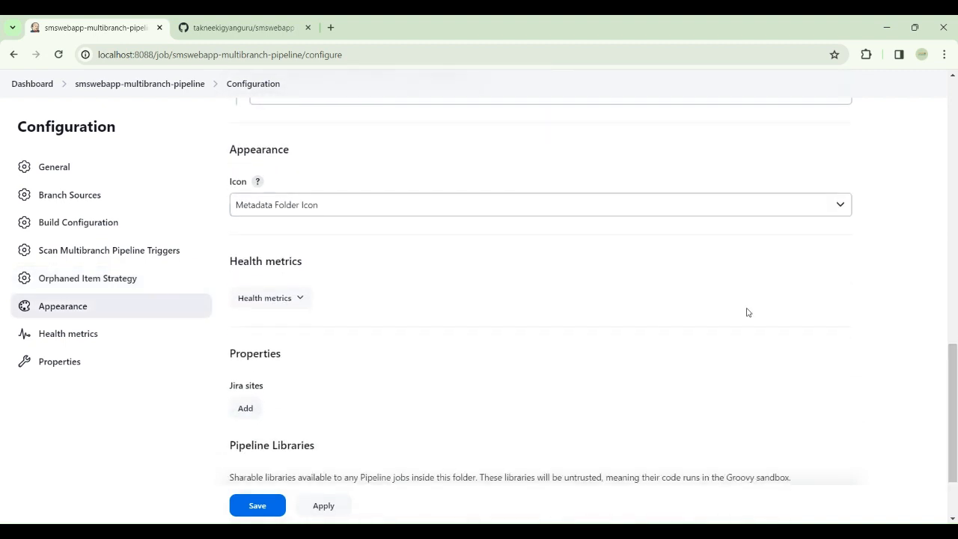
{"action": "left_click_drag", "start_coordinate": [955, 358], "coordinate": [945, 409]}
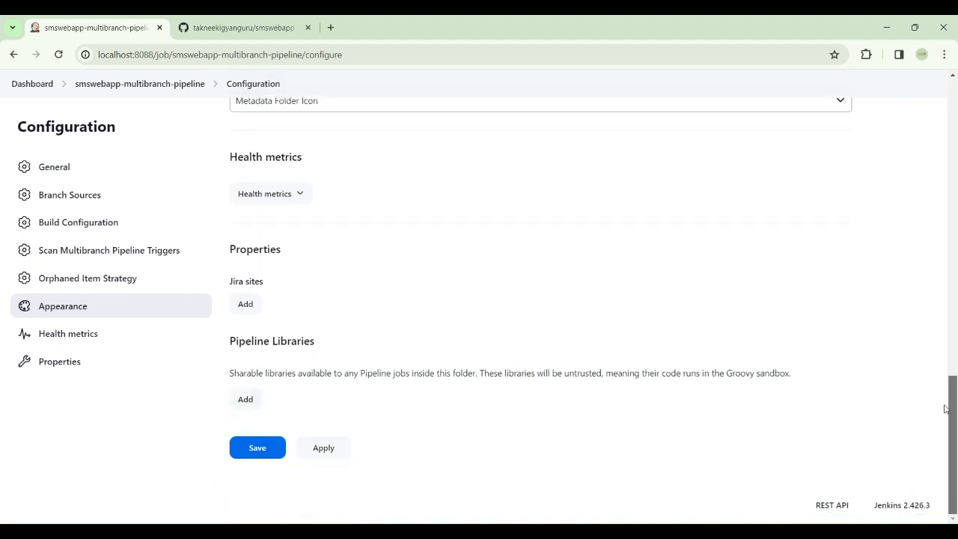
{"action": "scroll", "coordinate": [945, 419], "scroll_direction": "up", "scroll_amount": 15}
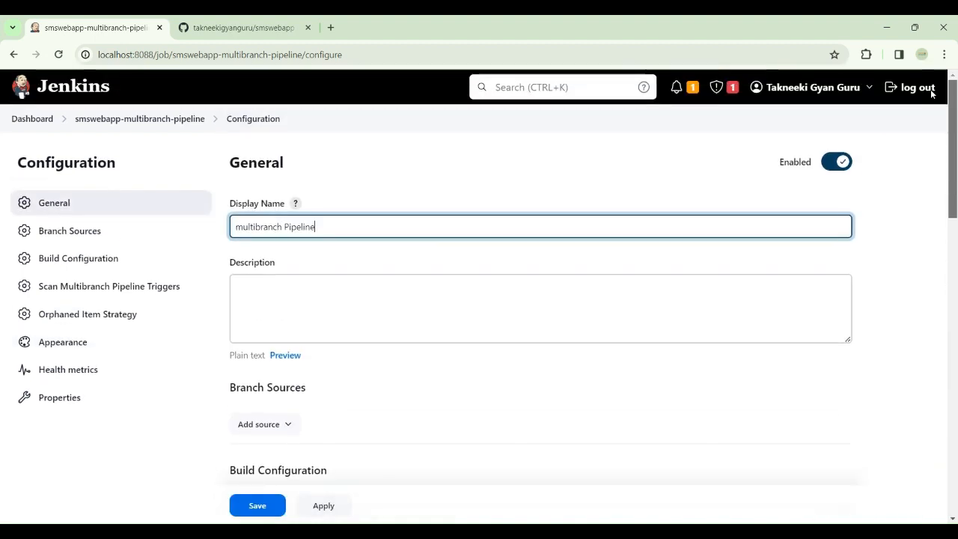
- Examine the Build Configuration's available modes and its script path
{"action": "scroll", "coordinate": [934, 152], "scroll_direction": "down", "scroll_amount": 2}
{"action": "scroll", "coordinate": [934, 165], "scroll_direction": "down", "scroll_amount": 2}
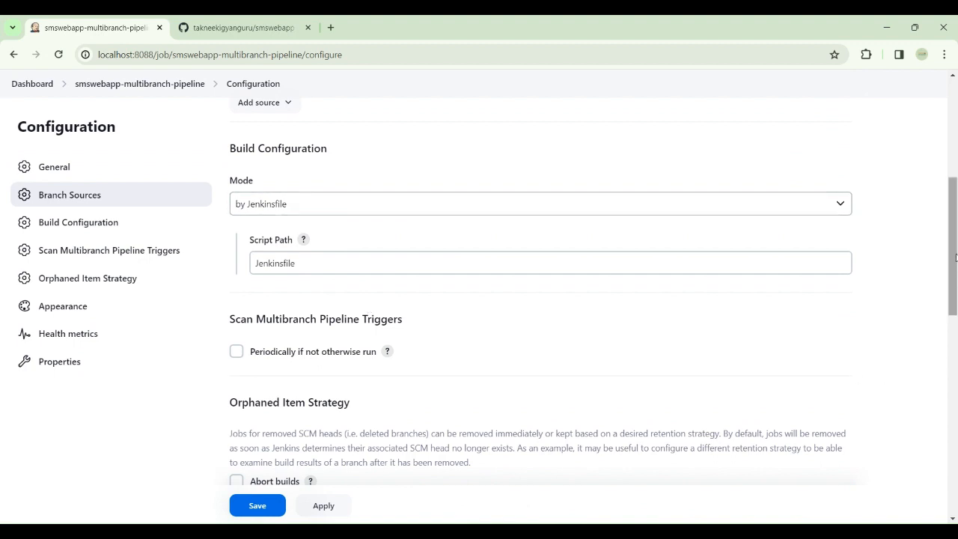
{"action": "left_click", "coordinate": [839, 210]}
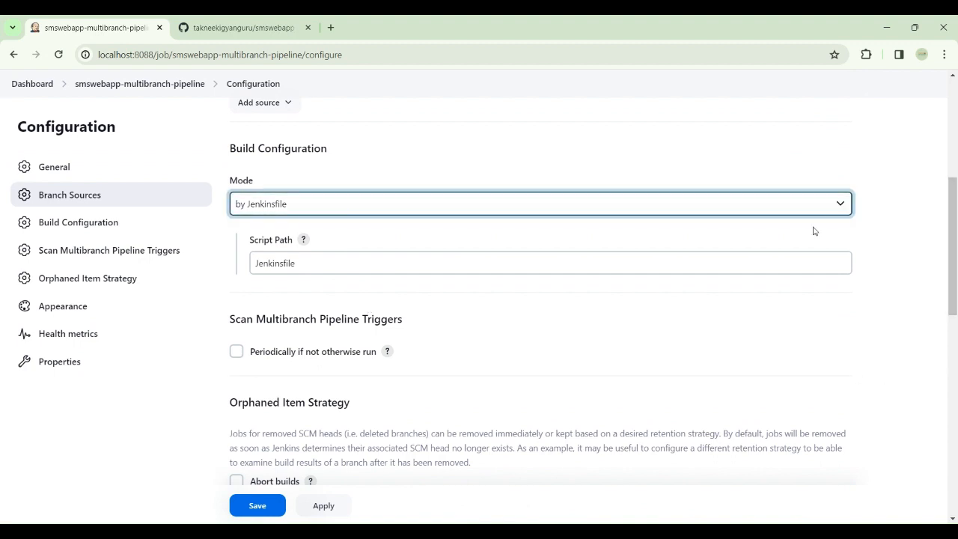
{"action": "left_click", "coordinate": [689, 289]}
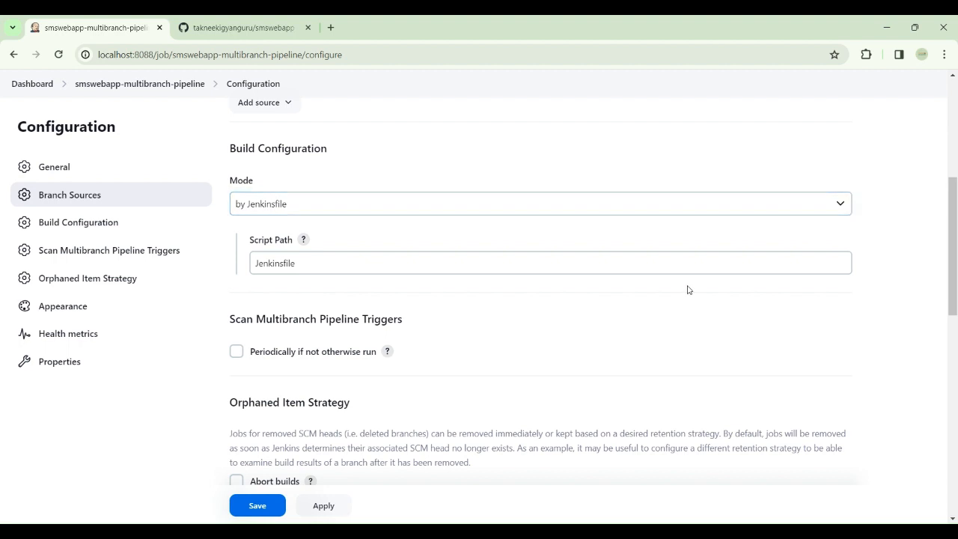
{"action": "left_click", "coordinate": [682, 264]}
{"action": "left_click_drag", "start_coordinate": [951, 277], "coordinate": [934, 169]}
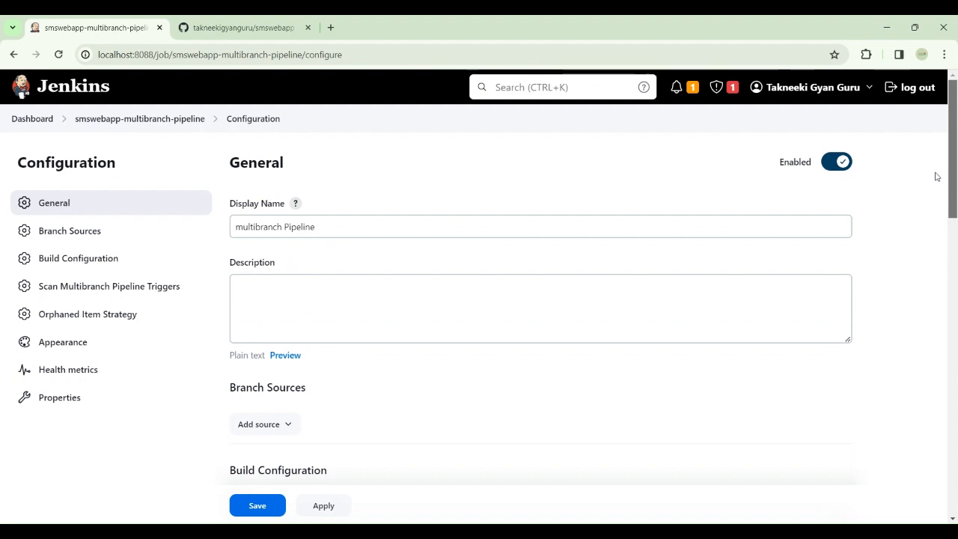
- Add a GitHub branch source and select the saved takneekigyanguru credentials for it
{"action": "scroll", "coordinate": [935, 177], "scroll_direction": "down", "scroll_amount": 2}
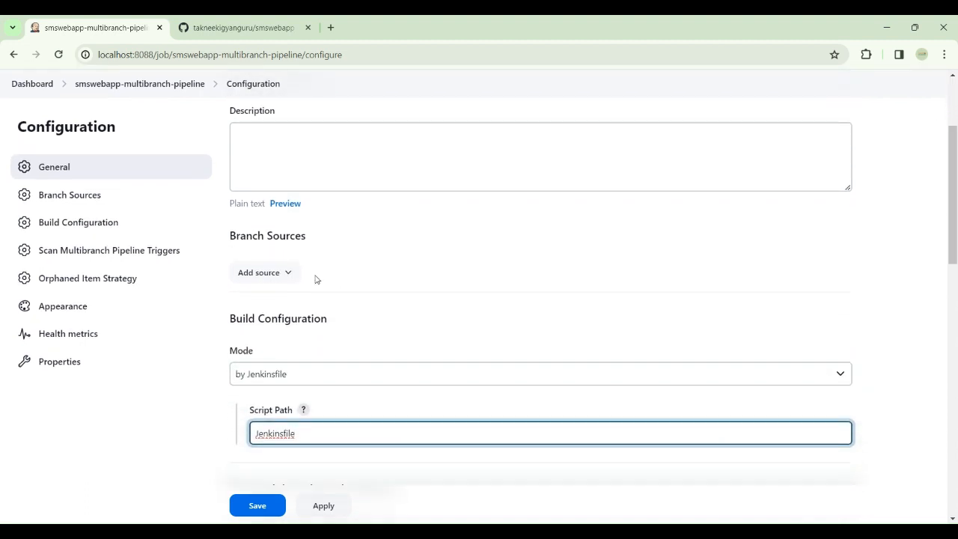
{"action": "left_click", "coordinate": [291, 276]}
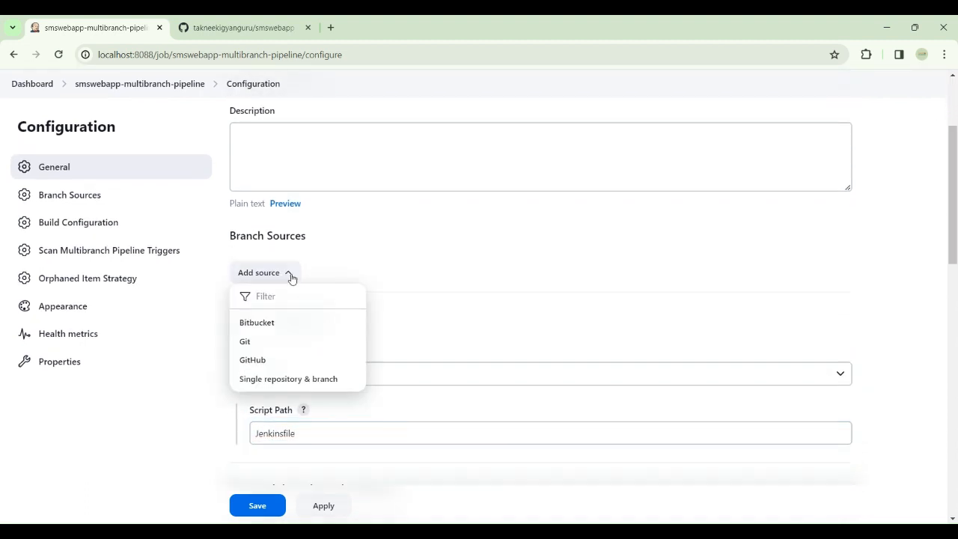
{"action": "left_click", "coordinate": [264, 366]}
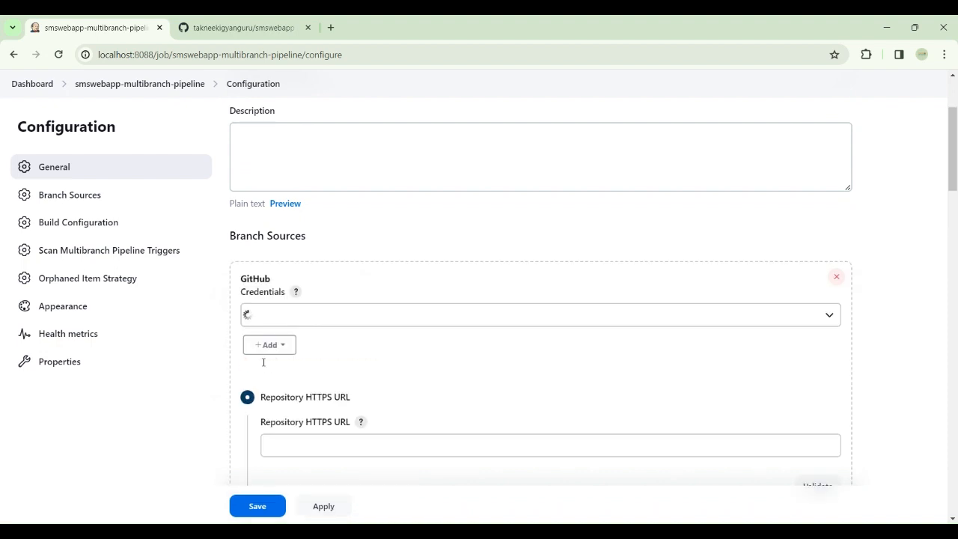
{"action": "left_click", "coordinate": [473, 323]}
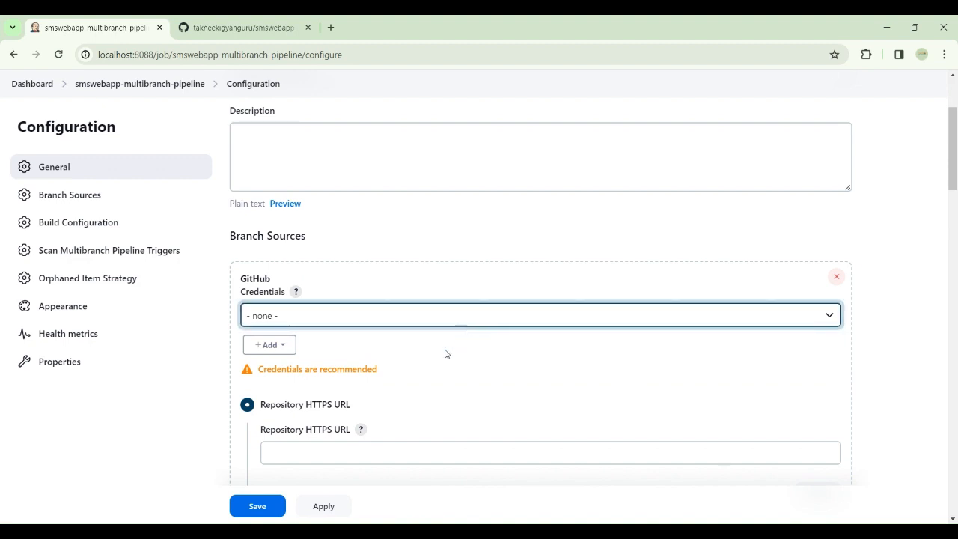
{"action": "left_click", "coordinate": [406, 375]}
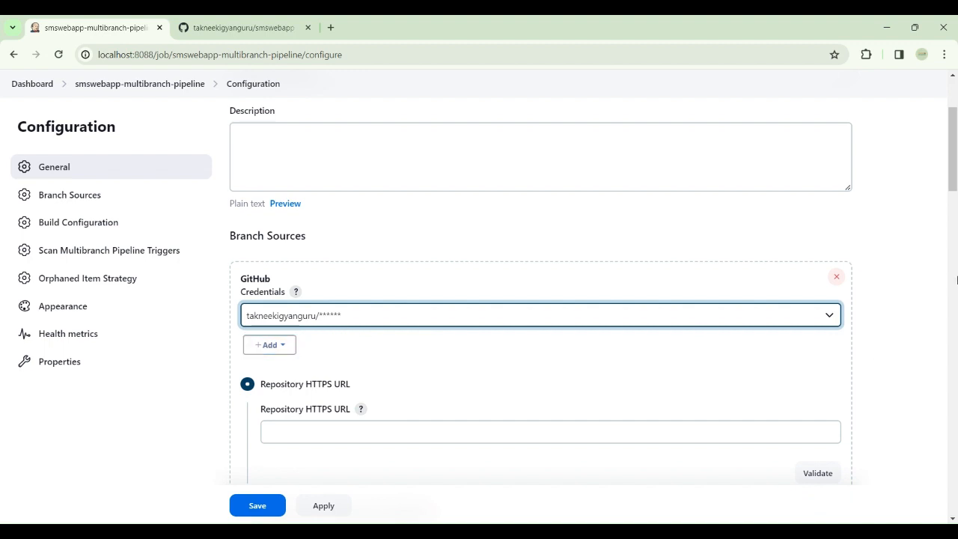
{"action": "scroll", "coordinate": [827, 228], "scroll_direction": "down", "scroll_amount": 3}
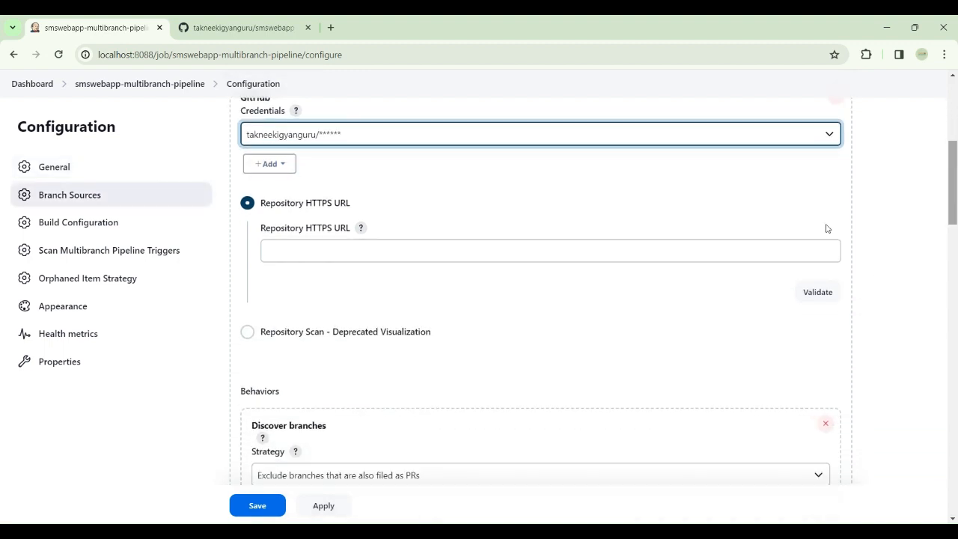
{"action": "left_click", "coordinate": [407, 252]}
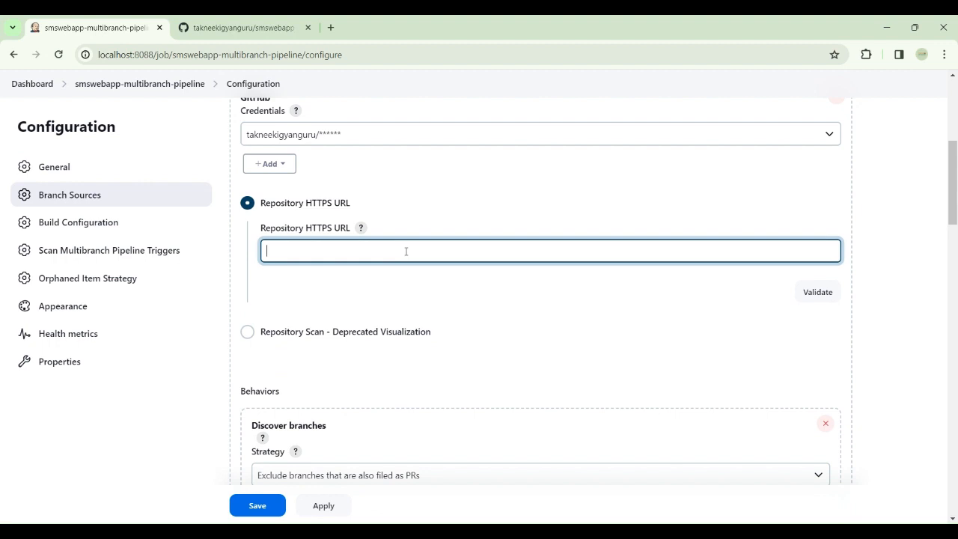
{"action": "type", "text": "https://github.com/takneekigyanguru/smswebapp.git"}
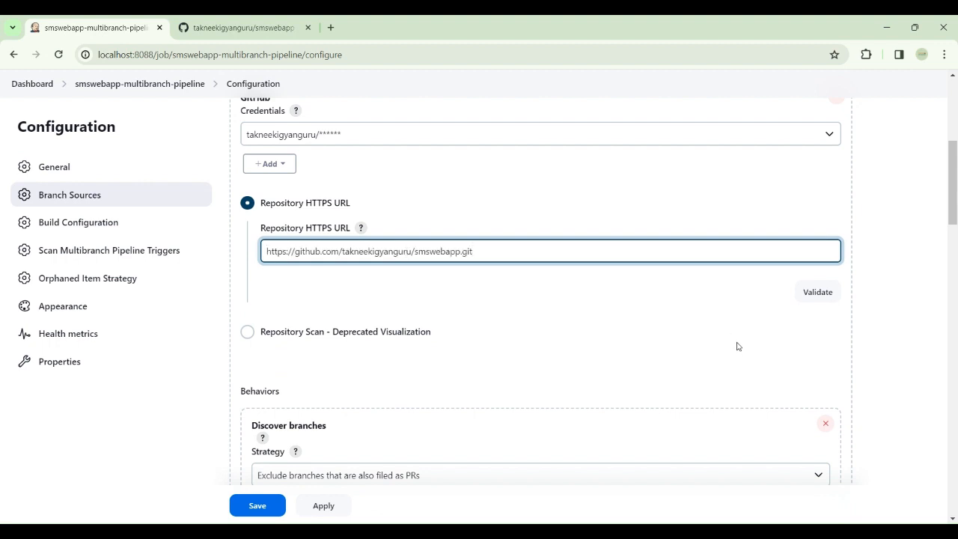
- Review the GitHub source's branch and pull request discovery behaviors and the build configuration mode
{"action": "left_click_drag", "start_coordinate": [956, 196], "coordinate": [956, 234]}
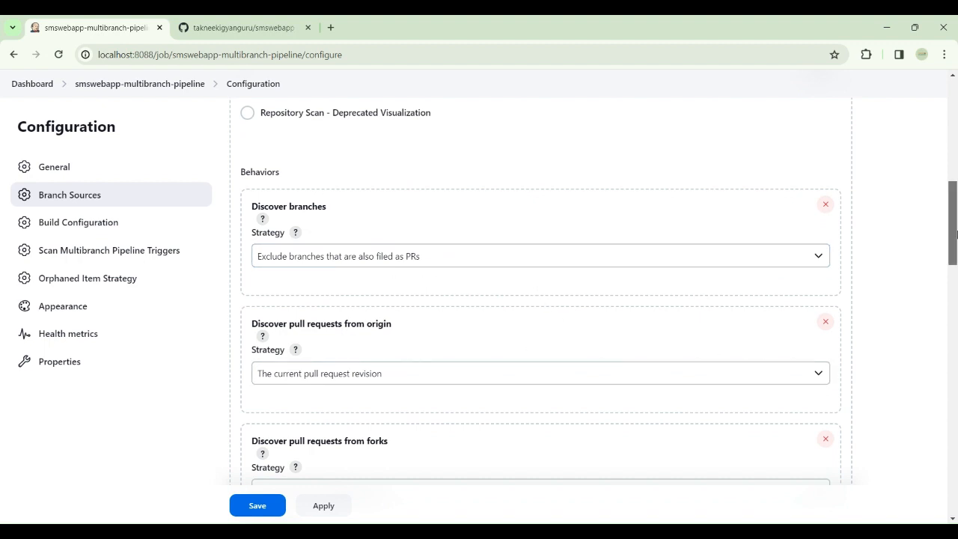
{"action": "left_click_drag", "start_coordinate": [956, 236], "coordinate": [942, 358]}
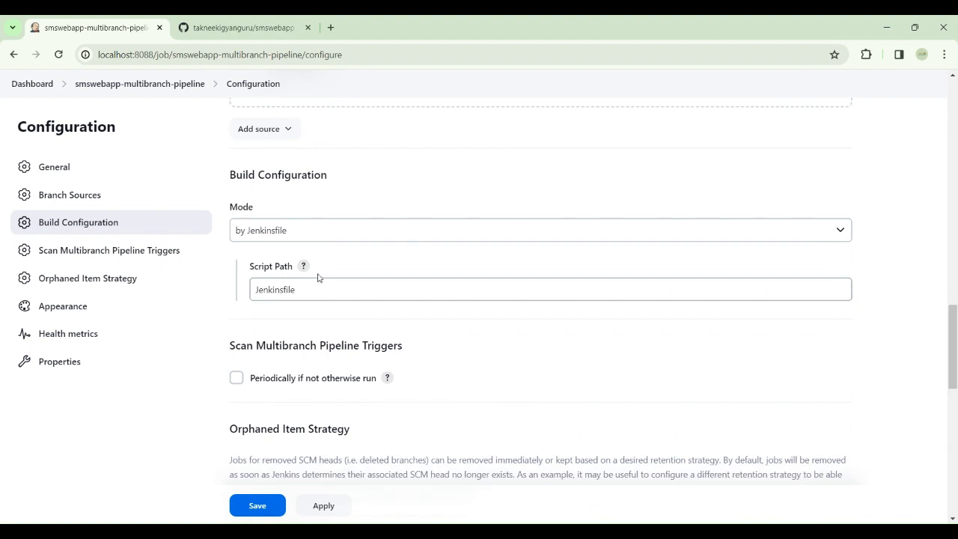
{"action": "left_click", "coordinate": [340, 239]}
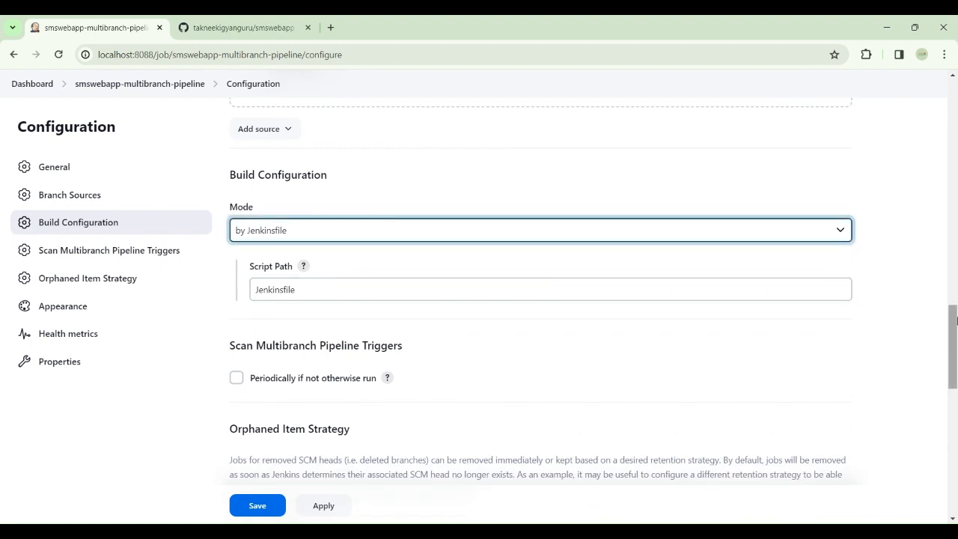
- Try out the periodic scan trigger, check its interval setting and help text, and disable it again
{"action": "left_click_drag", "start_coordinate": [955, 320], "coordinate": [955, 350]}
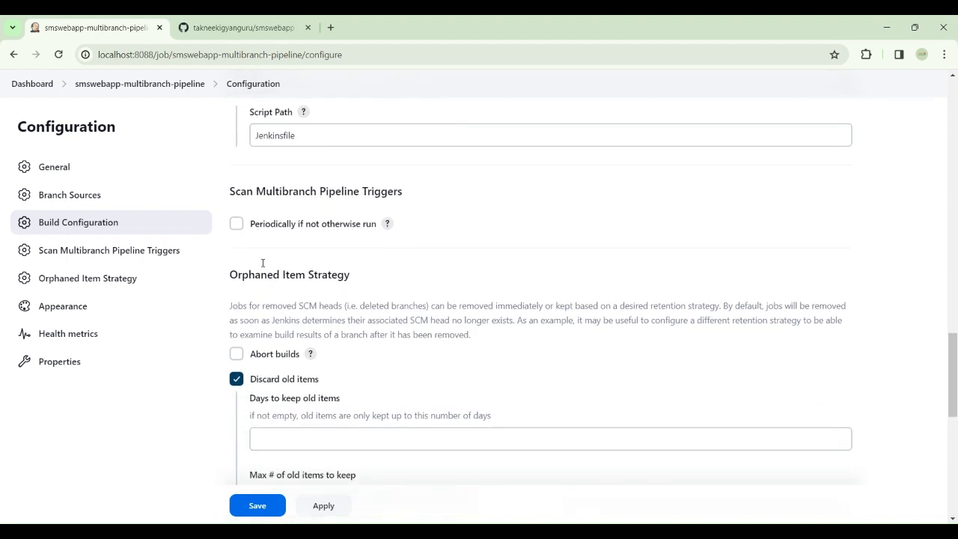
{"action": "left_click", "coordinate": [235, 224]}
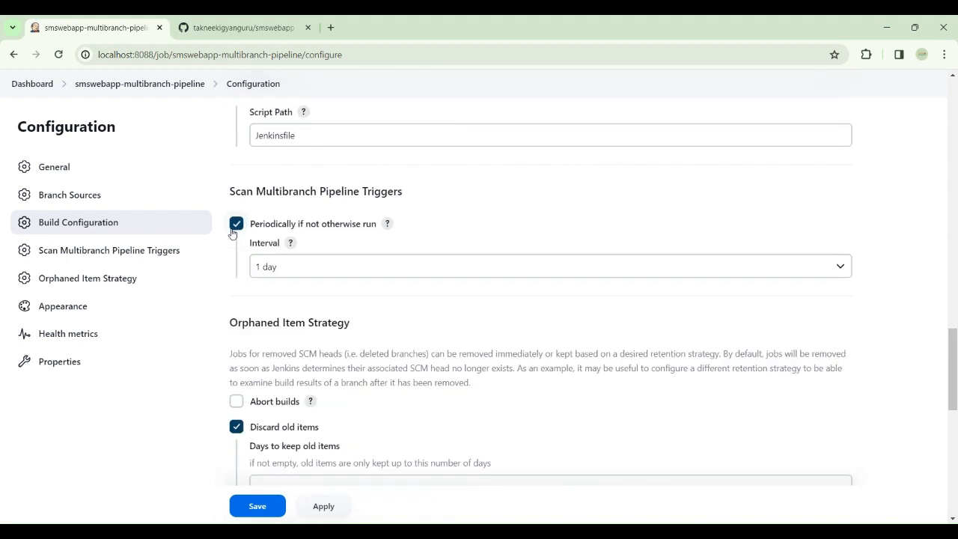
{"action": "left_click", "coordinate": [308, 268]}
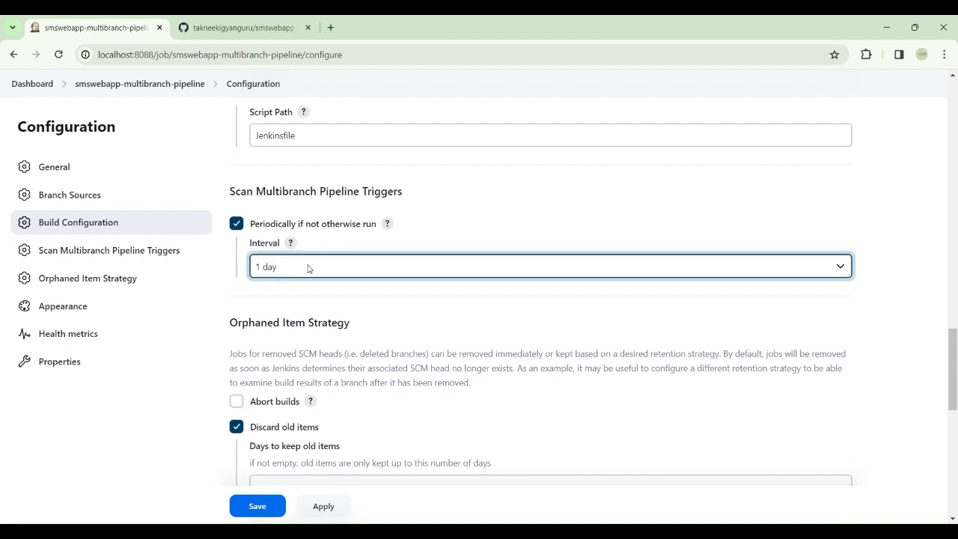
{"action": "left_click", "coordinate": [388, 224]}
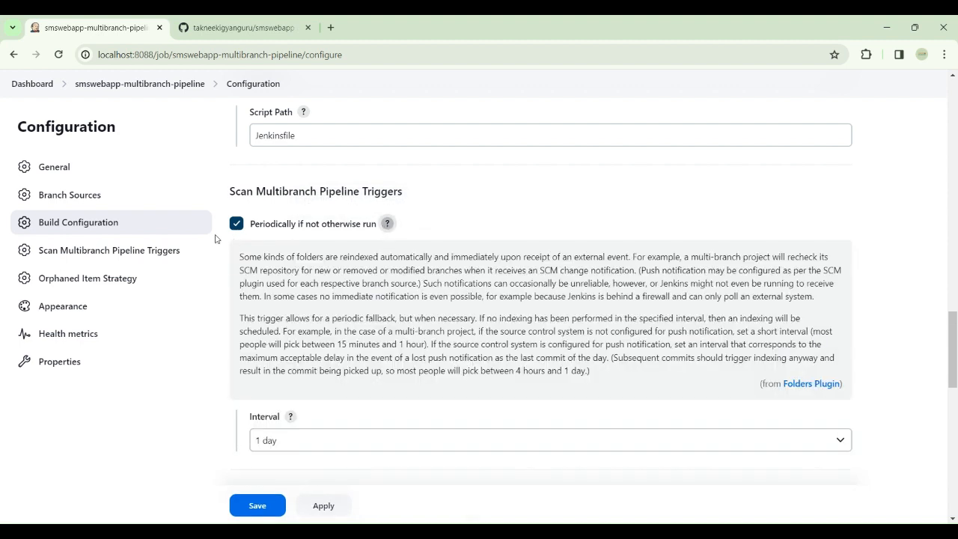
{"action": "left_click", "coordinate": [236, 225]}
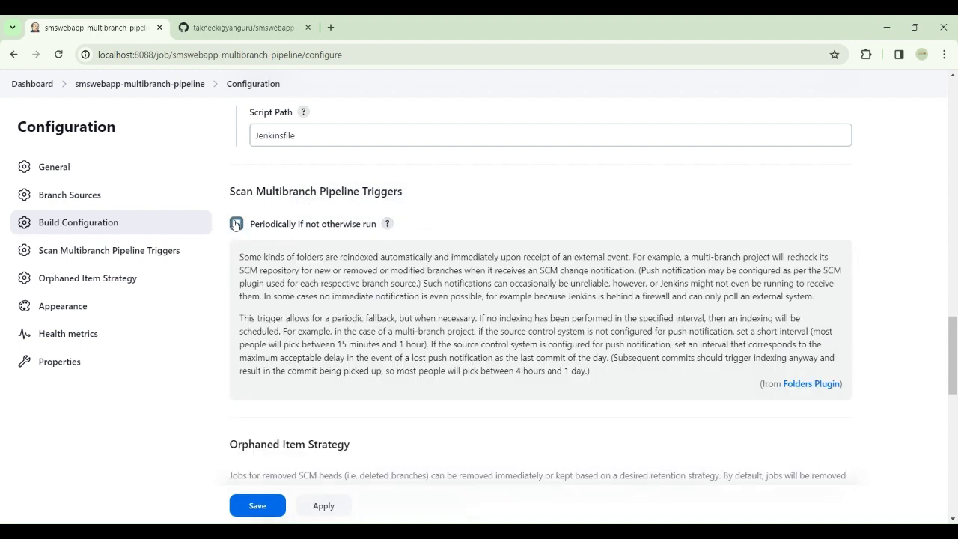
- Save the multibranch pipeline configuration
{"action": "left_click_drag", "start_coordinate": [952, 352], "coordinate": [925, 479]}
{"action": "scroll", "coordinate": [925, 479], "scroll_direction": "down", "scroll_amount": 1}
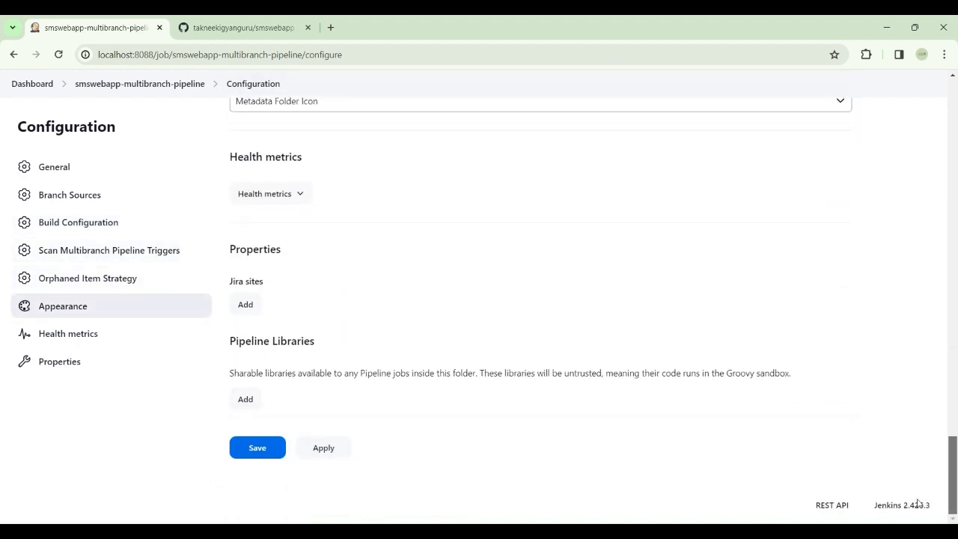
{"action": "left_click", "coordinate": [256, 448]}
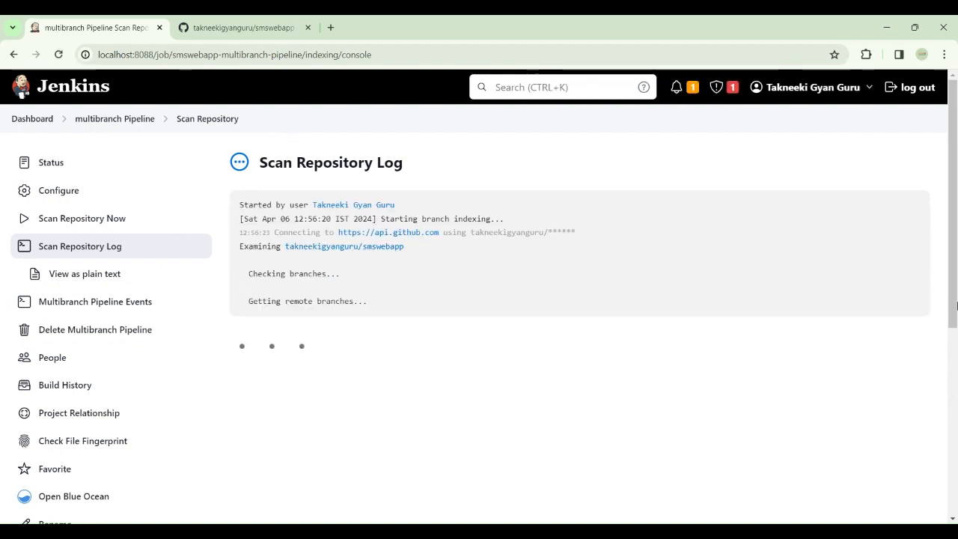
- Read the repository scan log, check the builds started for the branches, and open the multibranch Pipeline's status page
{"action": "left_click_drag", "start_coordinate": [952, 275], "coordinate": [943, 434]}
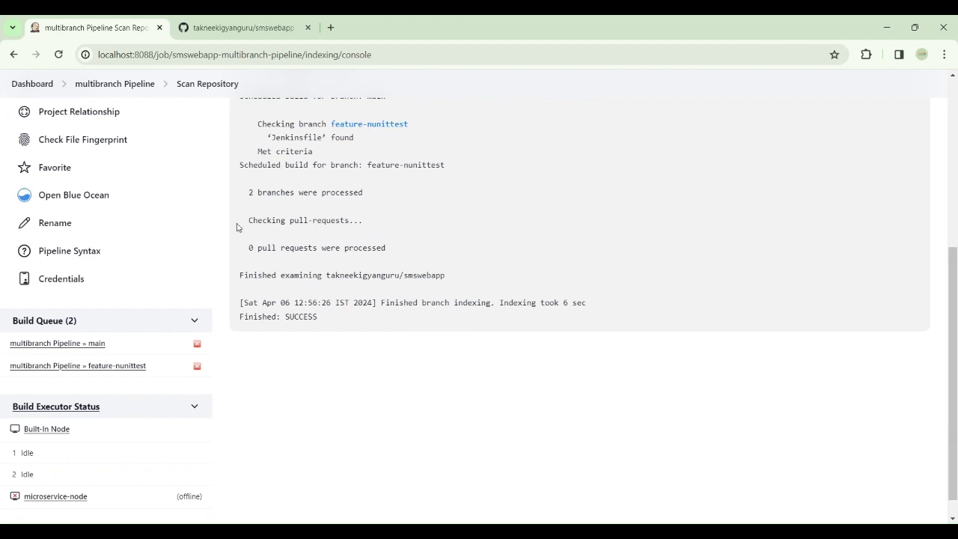
{"action": "left_click_drag", "start_coordinate": [255, 192], "coordinate": [378, 192]}
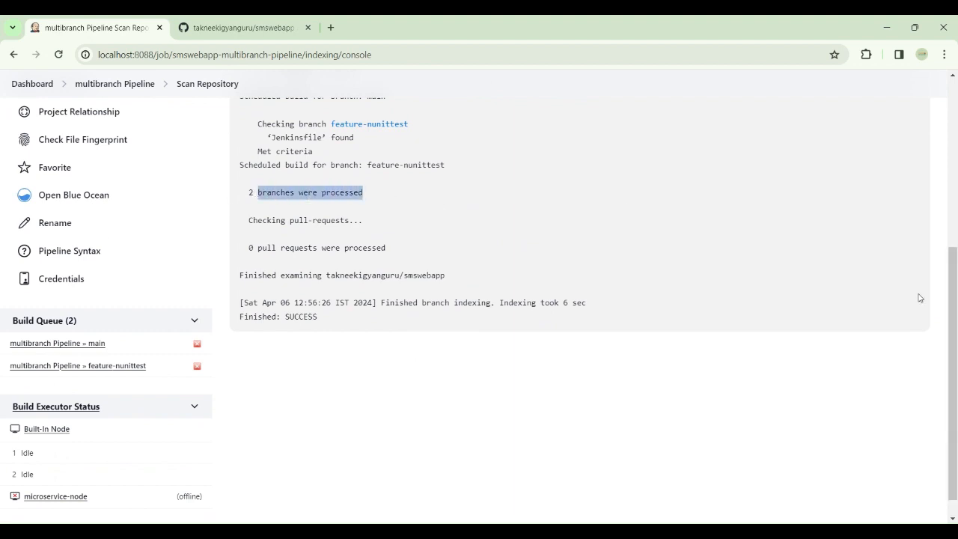
{"action": "scroll", "coordinate": [956, 281], "scroll_direction": "down", "scroll_amount": 1}
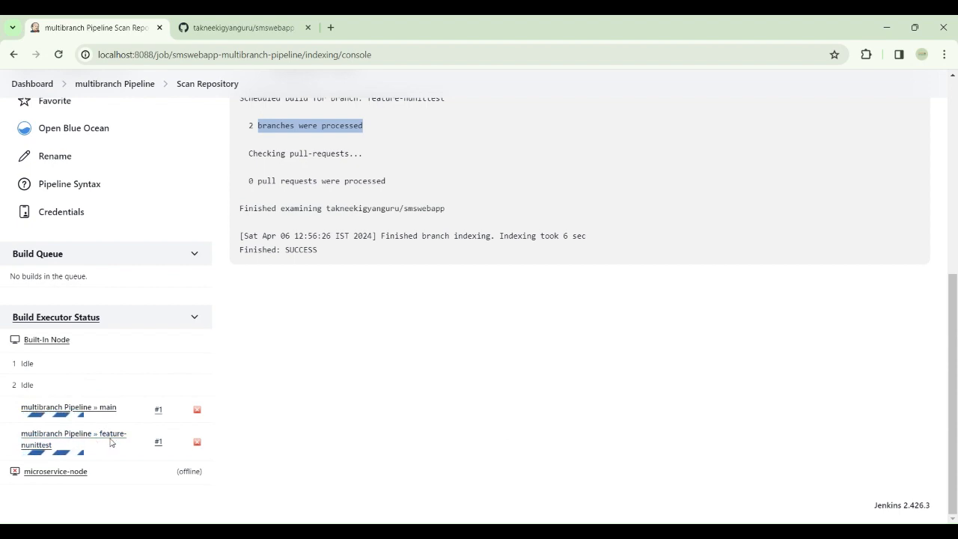
{"action": "left_click", "coordinate": [928, 470]}
{"action": "left_click_drag", "start_coordinate": [954, 402], "coordinate": [929, 207]}
{"action": "left_click", "coordinate": [128, 122]}
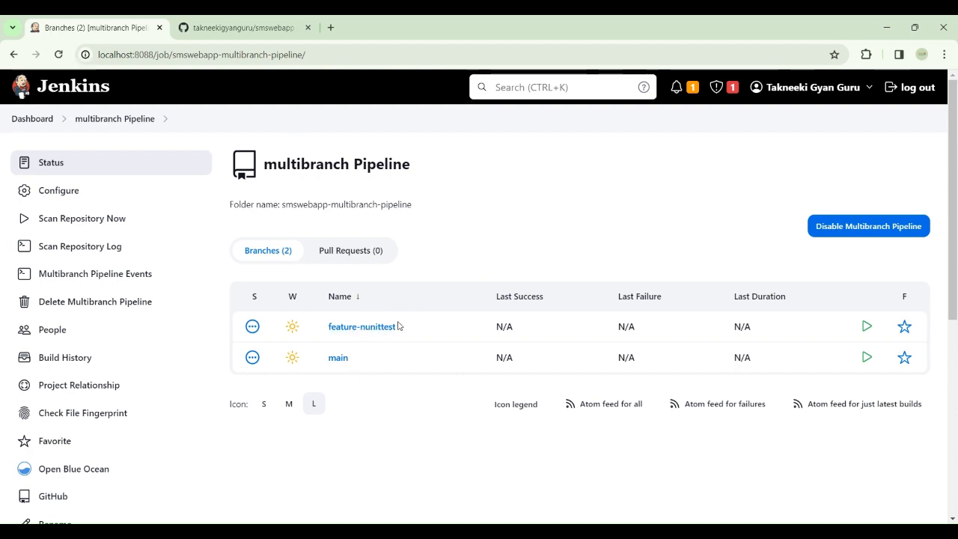
- Compare the branch list of the smswebapp GitHub repository with the branches listed for the multibranch pipeline in Jenkins
{"action": "left_click", "coordinate": [238, 24]}
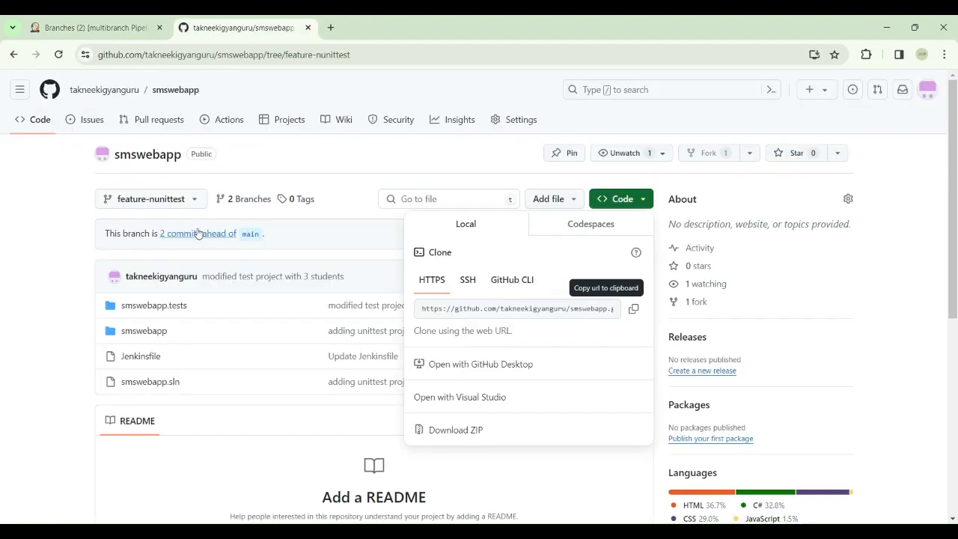
{"action": "left_click", "coordinate": [196, 200]}
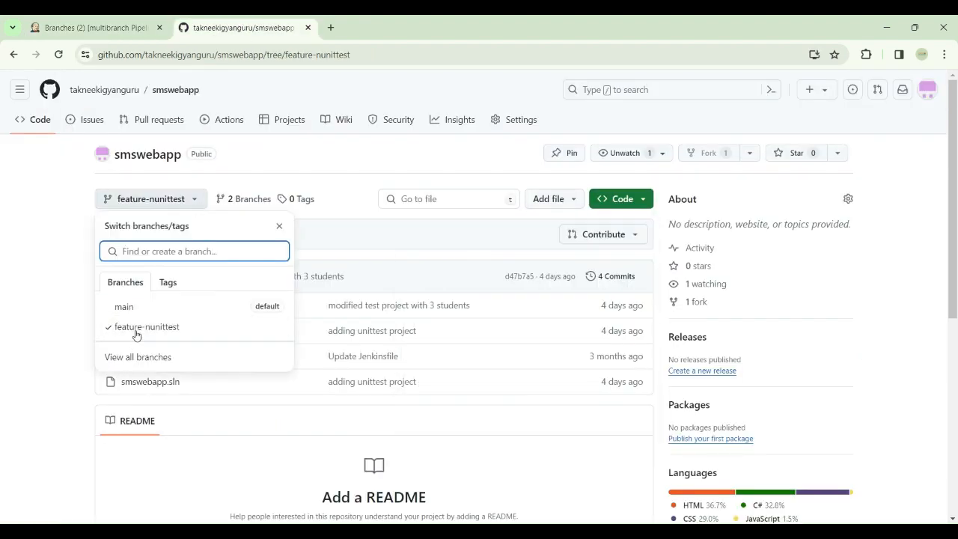
{"action": "left_click", "coordinate": [92, 26]}
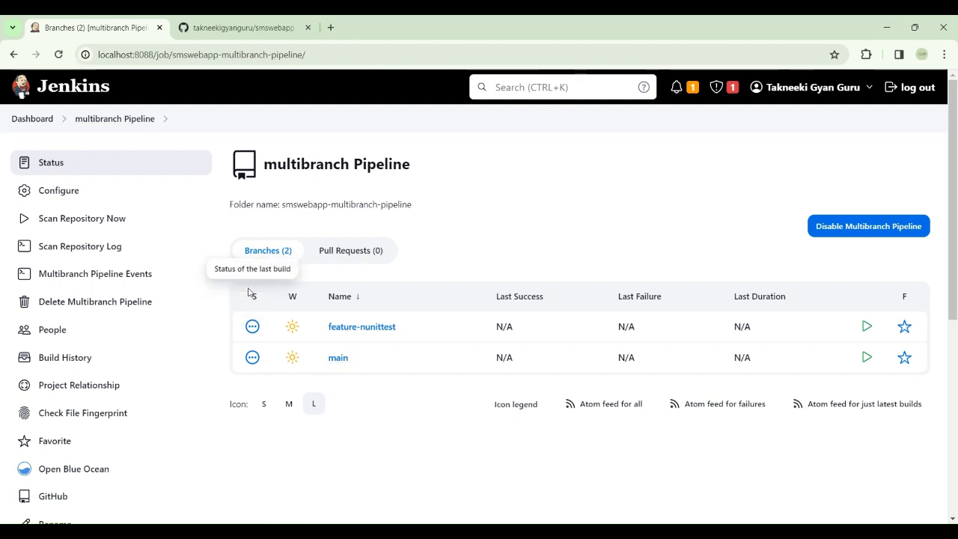
- Inspect the console output of build #1 for the multibranch pipeline's feature-nunittest branch
{"action": "left_click", "coordinate": [355, 330]}
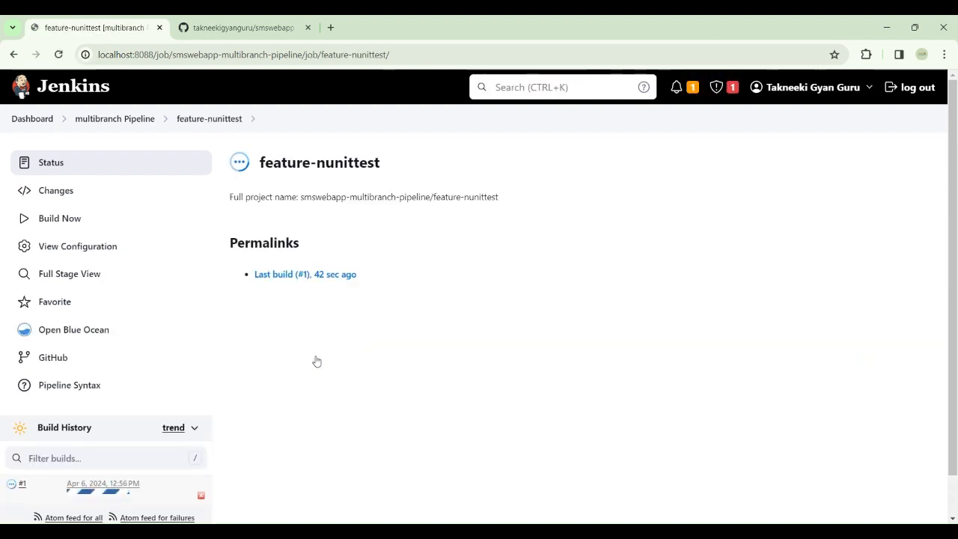
{"action": "left_click", "coordinate": [22, 485]}
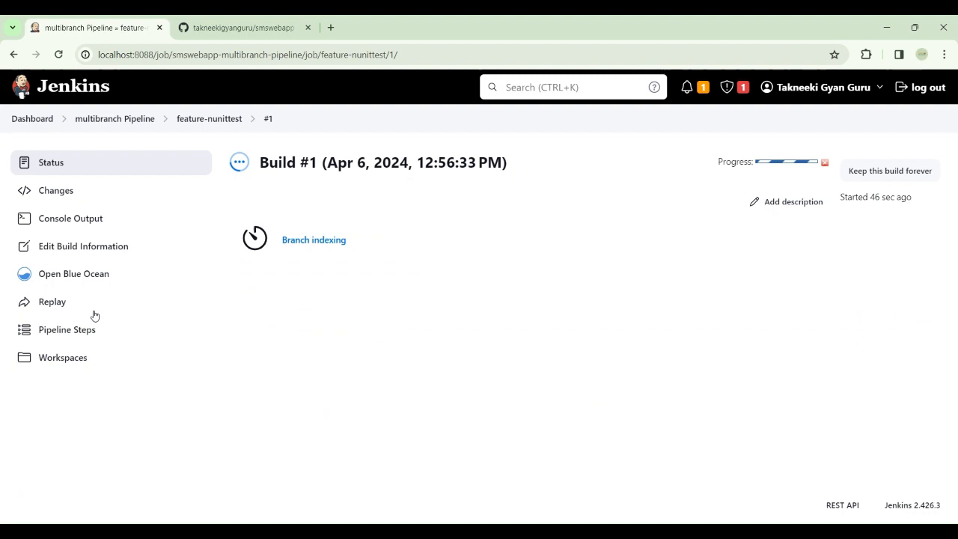
{"action": "left_click", "coordinate": [69, 217]}
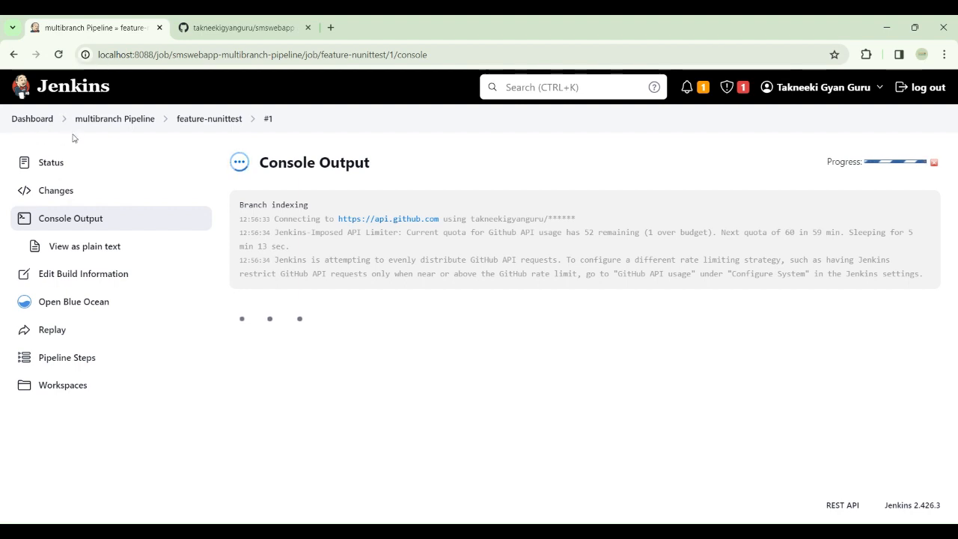
- Open the new credentials form for the unrestricted global domain of the Jenkins System credentials store
{"action": "left_click", "coordinate": [37, 120]}
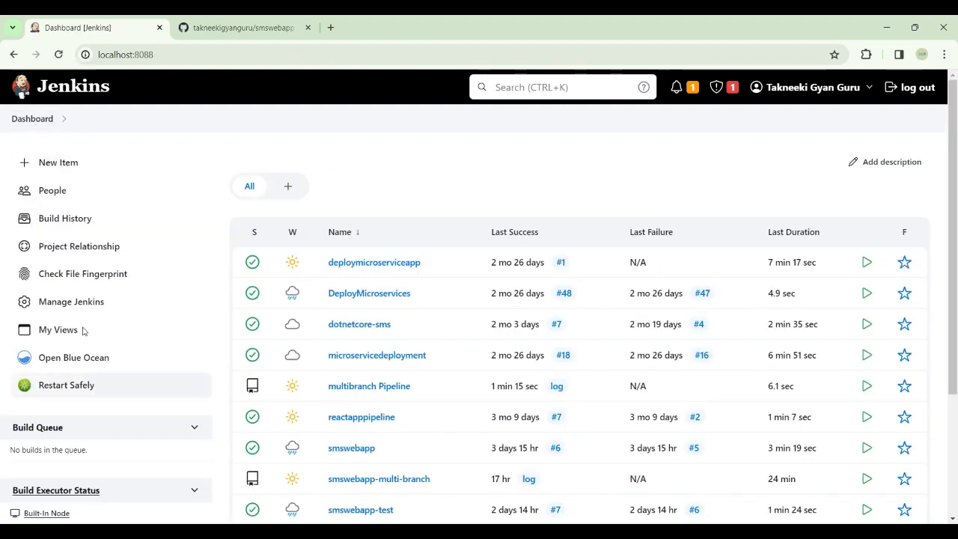
{"action": "left_click", "coordinate": [79, 301]}
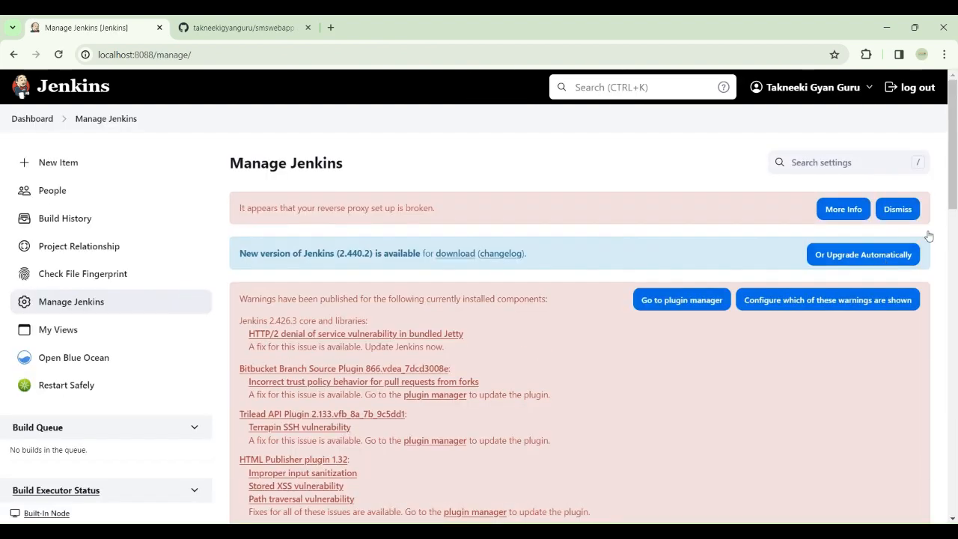
{"action": "left_click_drag", "start_coordinate": [954, 109], "coordinate": [933, 256]}
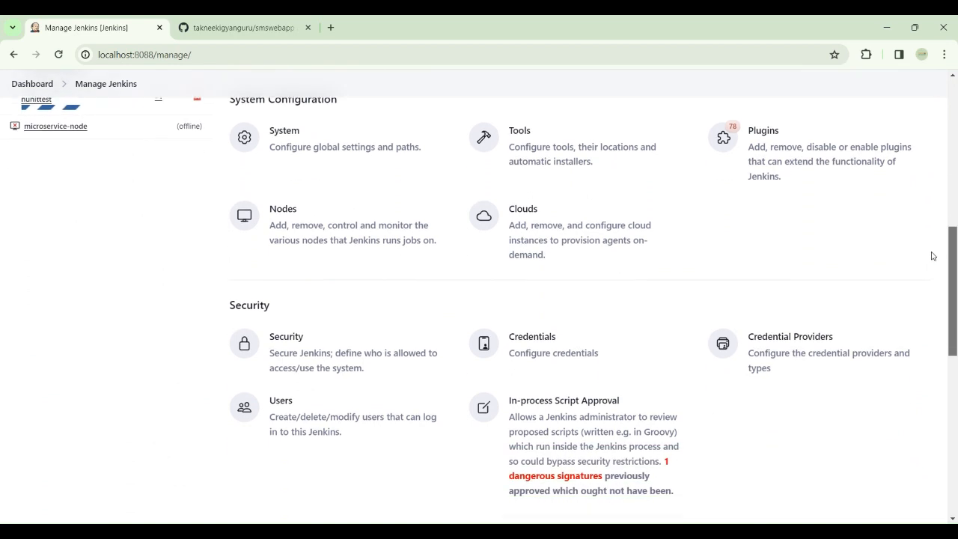
{"action": "left_click", "coordinate": [520, 339]}
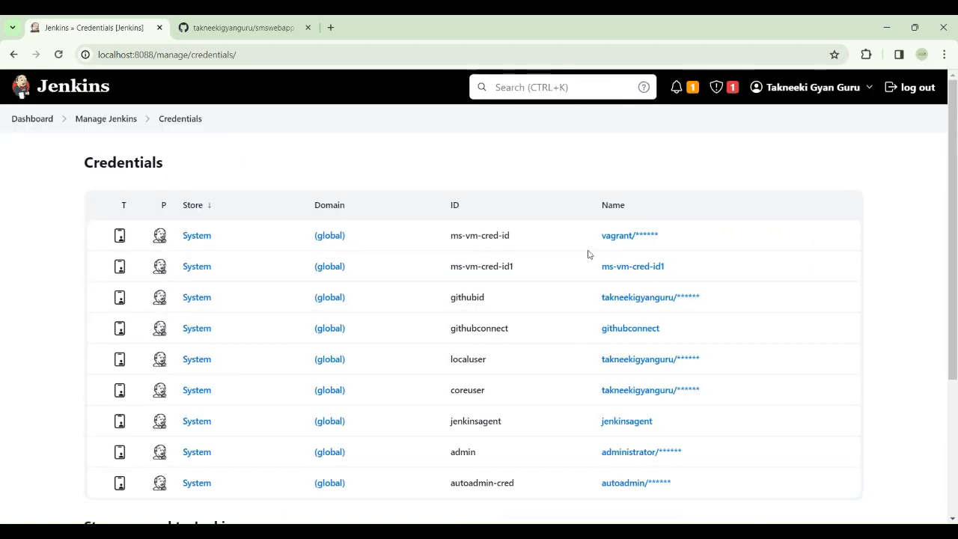
{"action": "left_click_drag", "start_coordinate": [952, 225], "coordinate": [952, 360]}
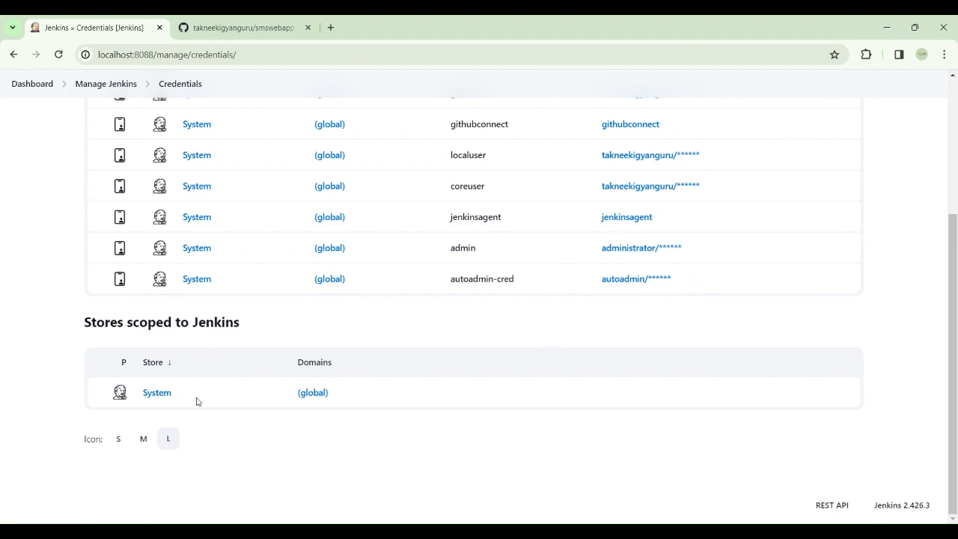
{"action": "left_click", "coordinate": [159, 393]}
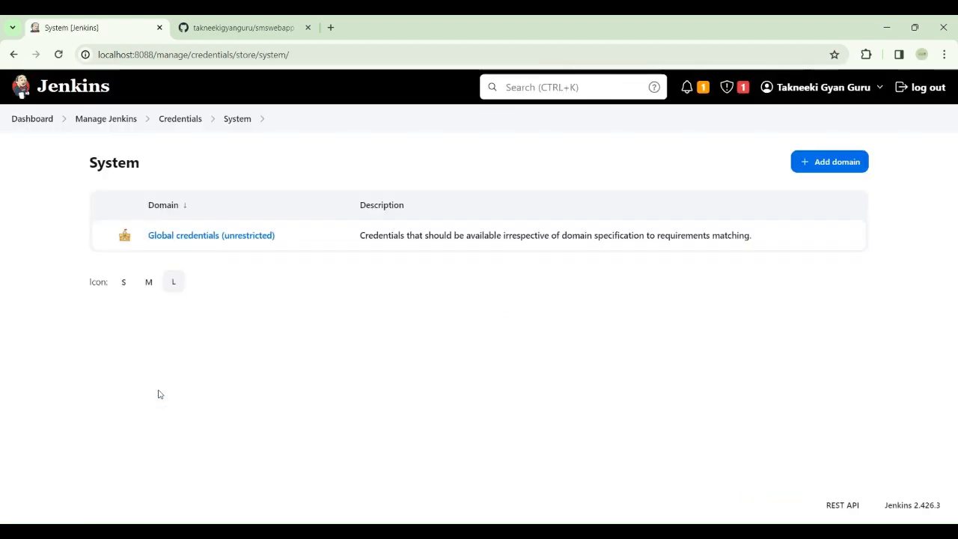
{"action": "left_click", "coordinate": [211, 237]}
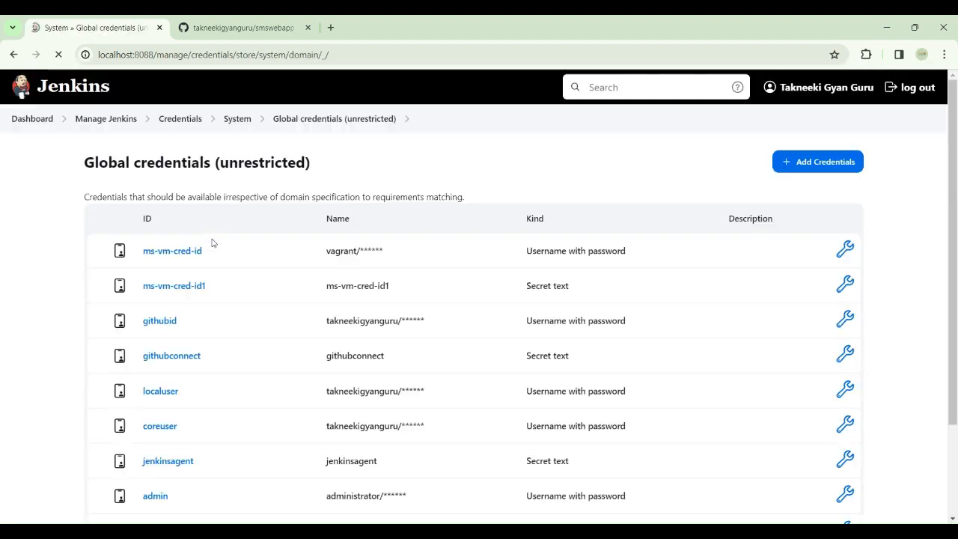
{"action": "left_click", "coordinate": [814, 170]}
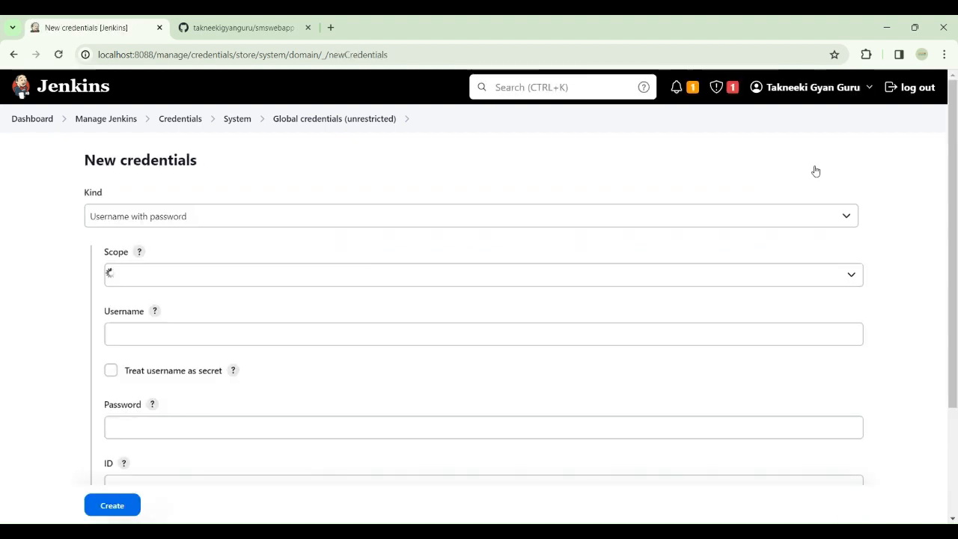
- Examine the credential kinds and the username and password fields of the new credentials form without creating anything
{"action": "left_click", "coordinate": [436, 216]}
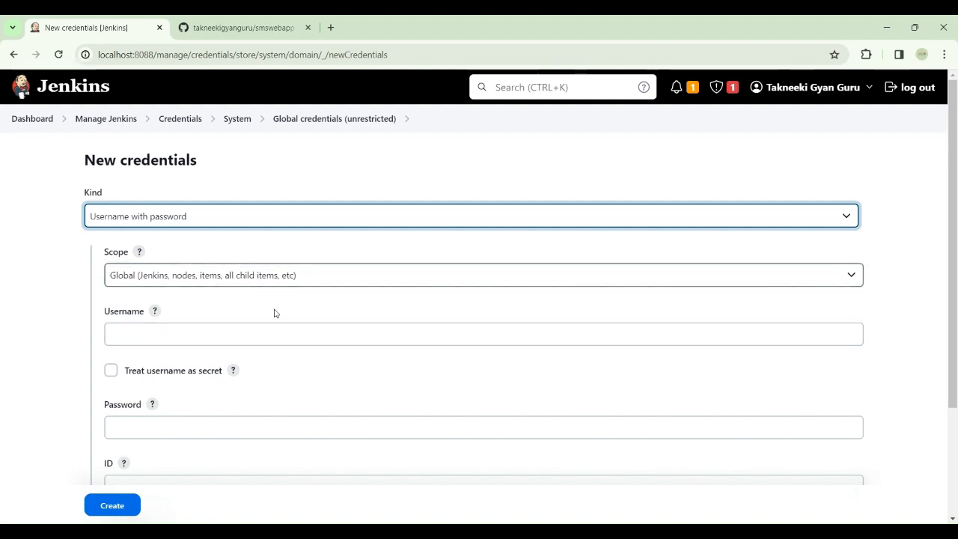
{"action": "left_click", "coordinate": [266, 336]}
{"action": "left_click", "coordinate": [209, 426]}
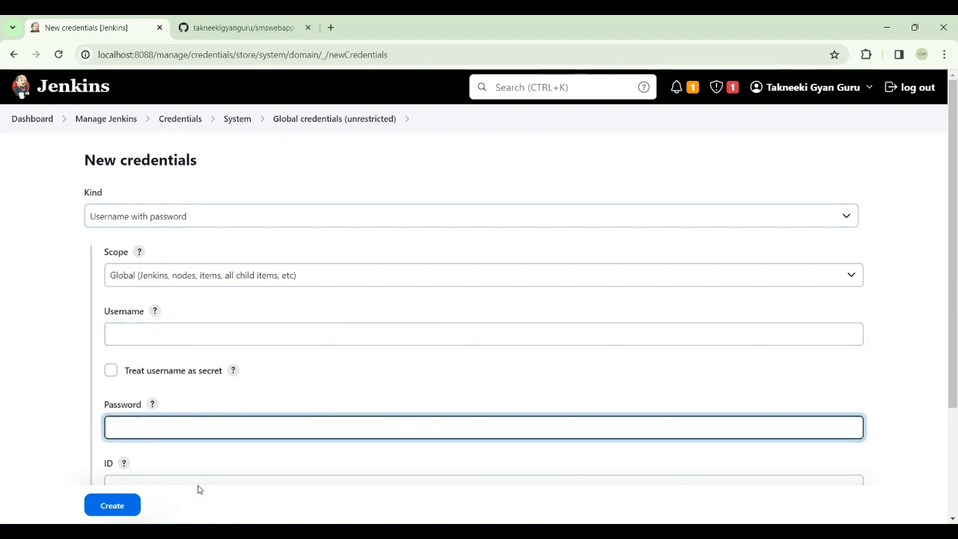
{"action": "left_click", "coordinate": [188, 216]}
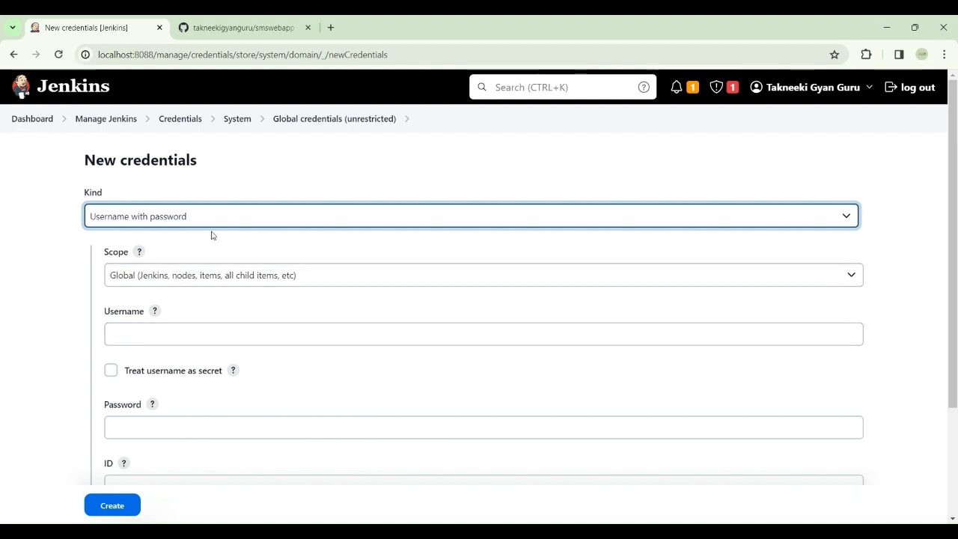
{"action": "left_click", "coordinate": [300, 491]}
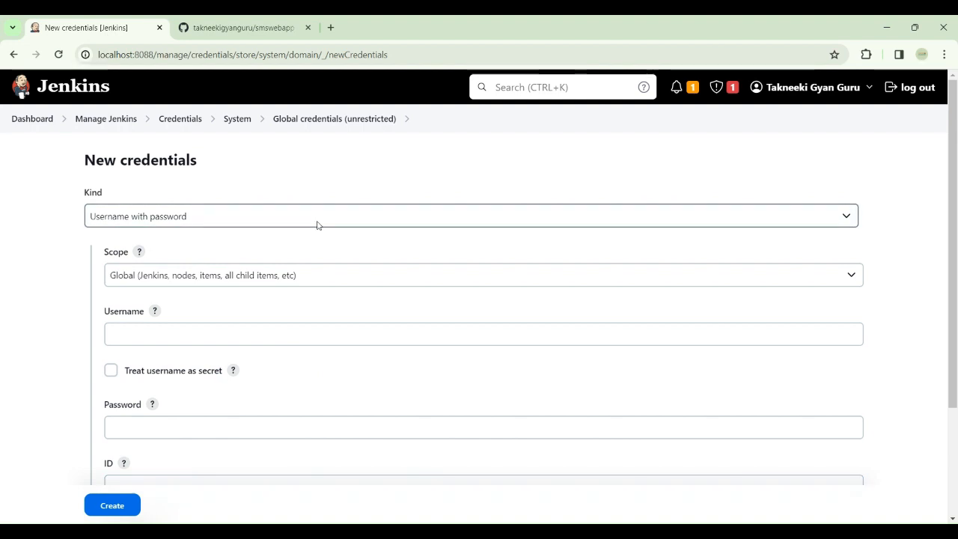
- Leave the credentials form, look at the project types offered for a new item, and return to the dashboard
{"action": "left_click", "coordinate": [21, 122]}
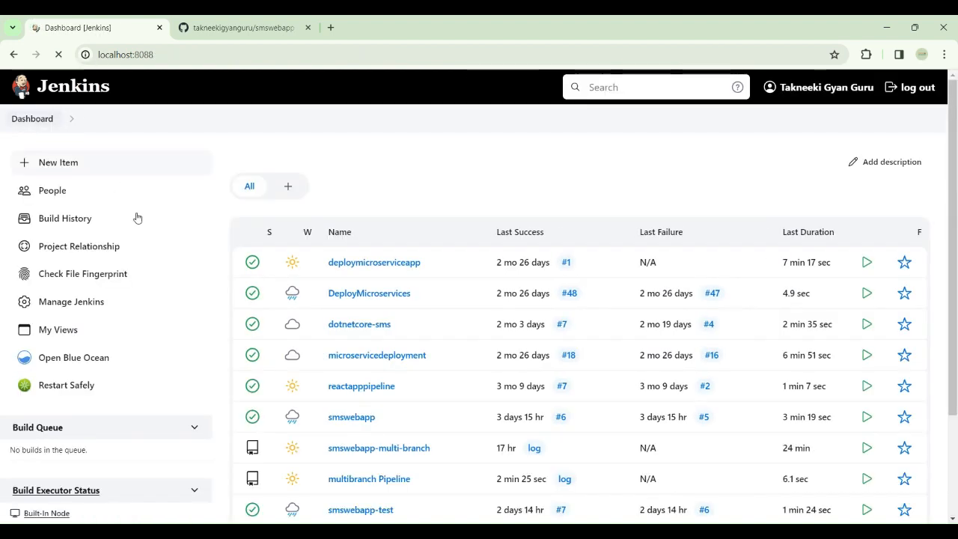
{"action": "left_click", "coordinate": [64, 164]}
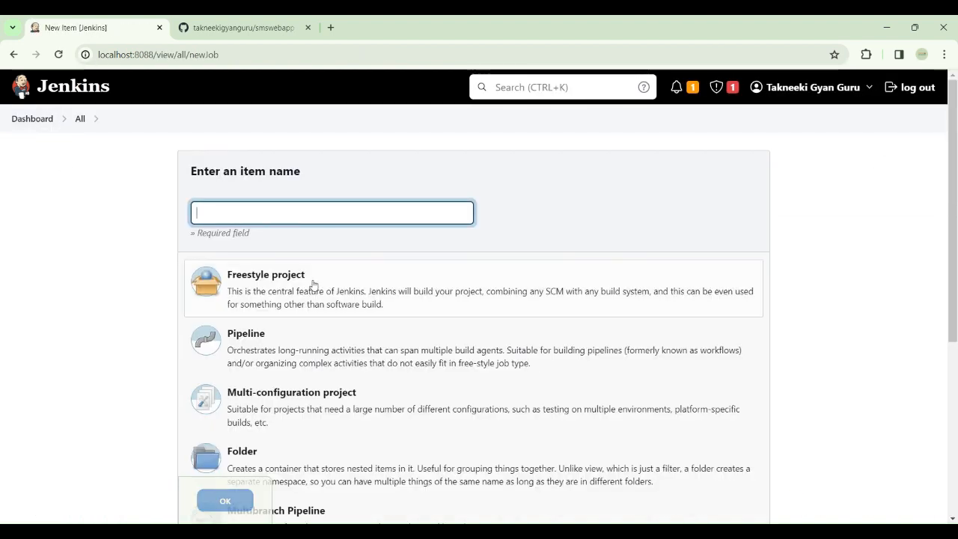
{"action": "left_click", "coordinate": [40, 120]}
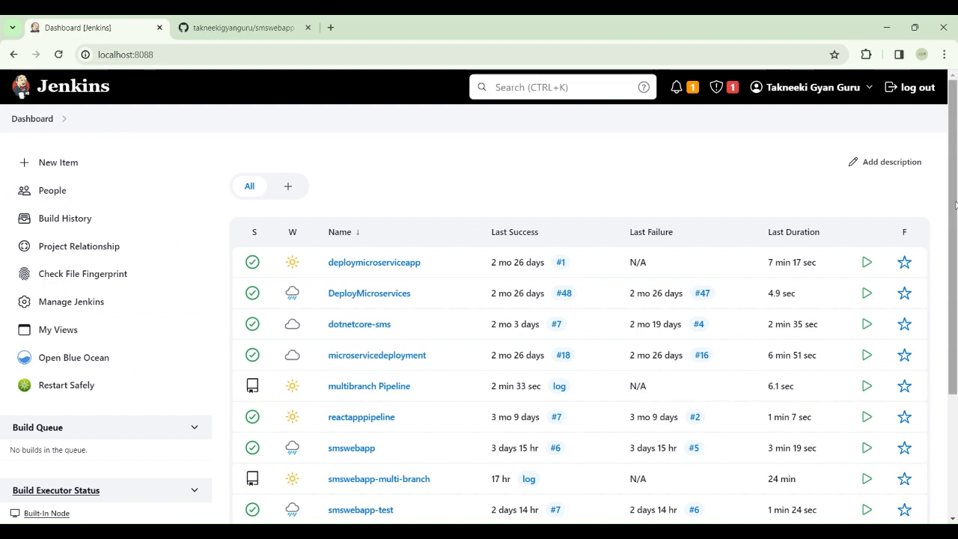
- Check the GitHub credentials chosen in the smswebapp-multi-branch configuration and return to that project's status page
{"action": "scroll", "coordinate": [951, 209], "scroll_direction": "down", "scroll_amount": 1}
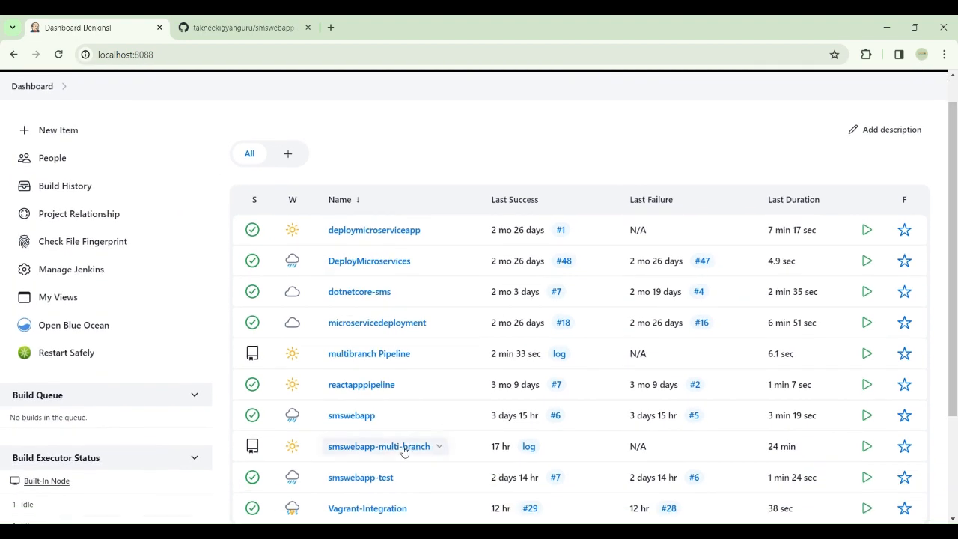
{"action": "left_click", "coordinate": [404, 448]}
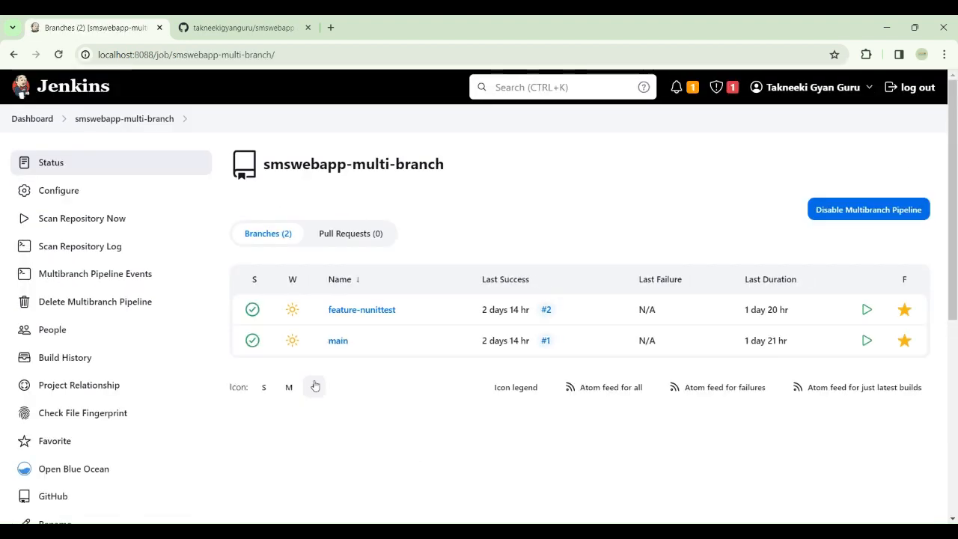
{"action": "left_click", "coordinate": [58, 193]}
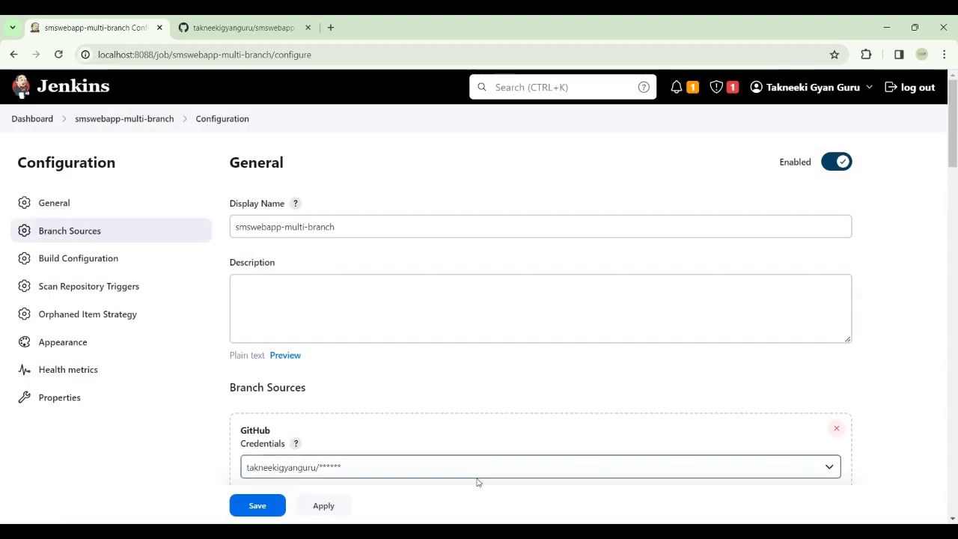
{"action": "left_click", "coordinate": [831, 469]}
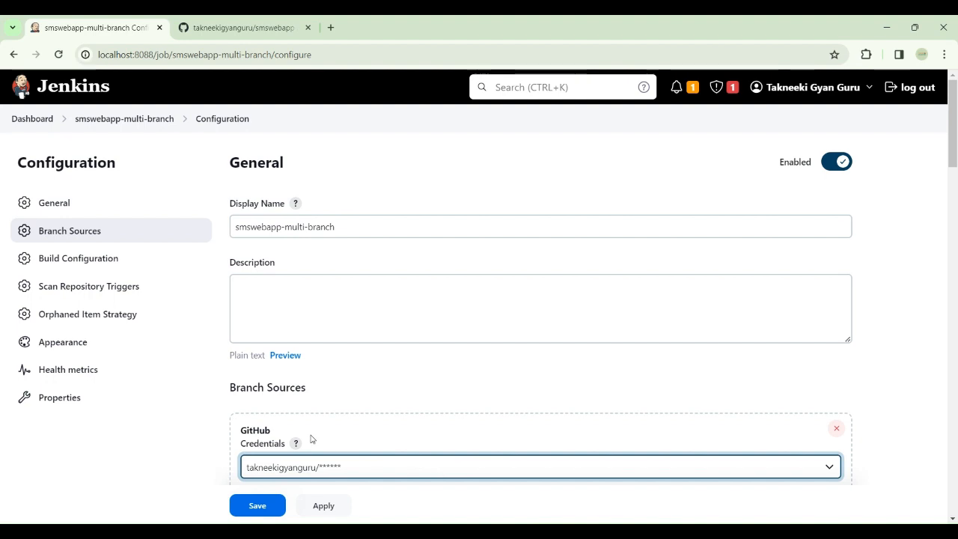
{"action": "left_click", "coordinate": [146, 121]}
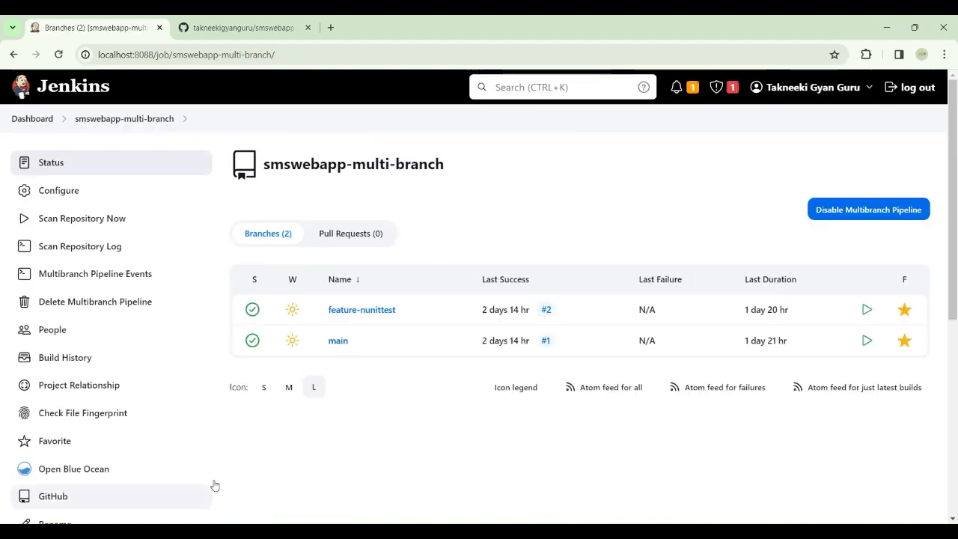
- Check the Stage View of the smswebapp-multi-branch feature-nunittest branch and open the console output of build #2
{"action": "left_click", "coordinate": [342, 313]}
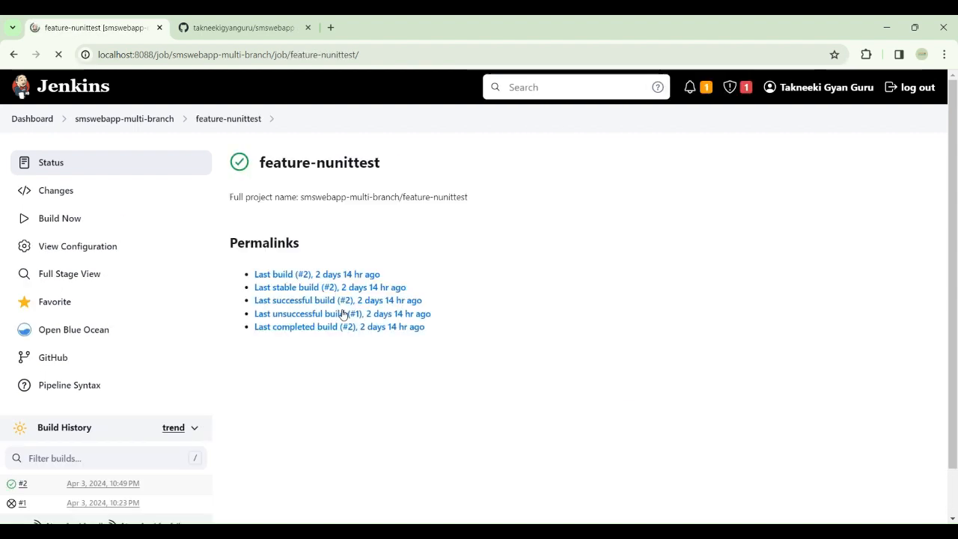
{"action": "scroll", "coordinate": [956, 292], "scroll_direction": "down", "scroll_amount": 1}
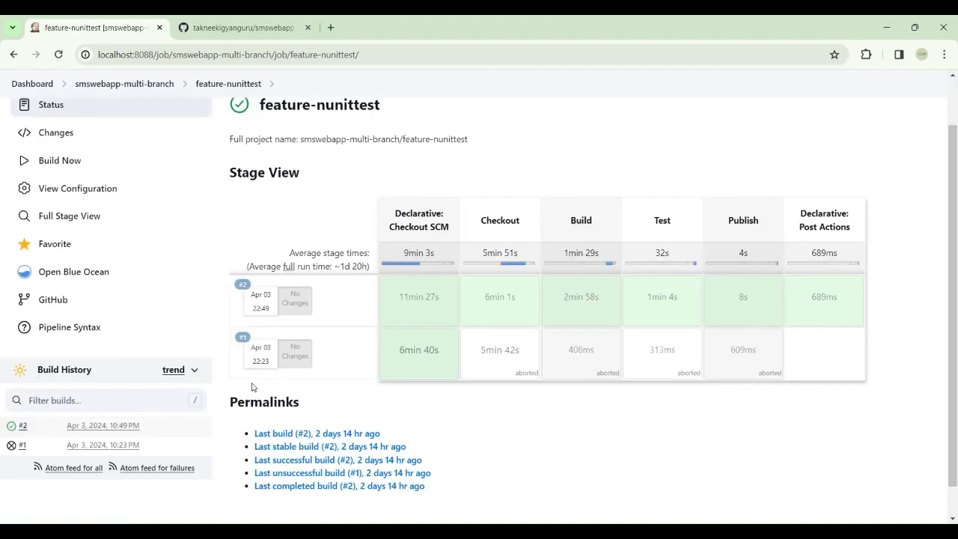
{"action": "left_click", "coordinate": [22, 426]}
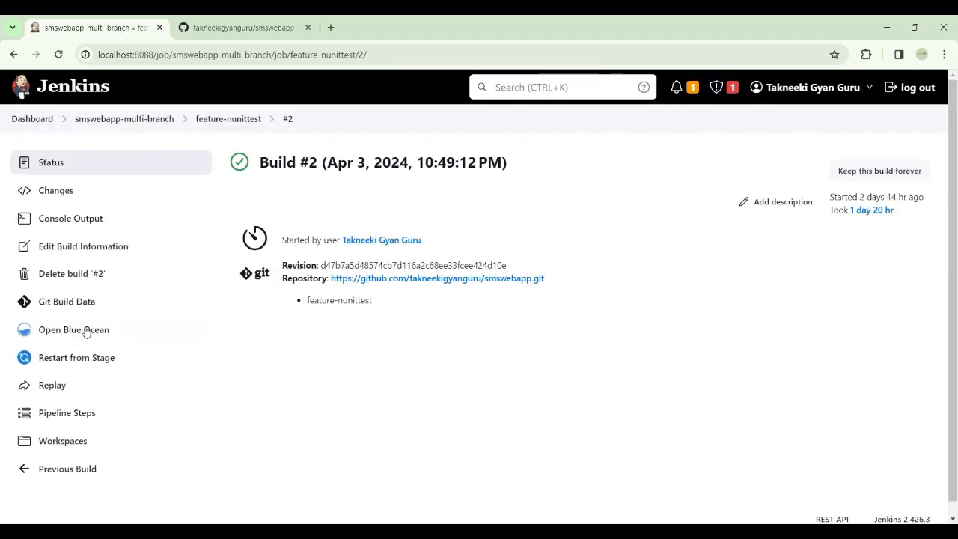
{"action": "left_click", "coordinate": [64, 218]}
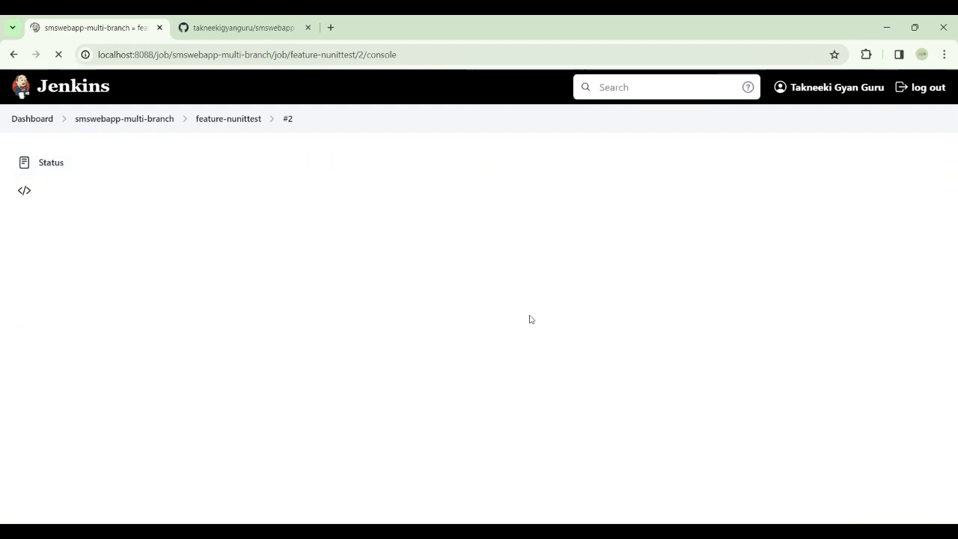
- Examine the checkout, dotnet restore and dotnet build sections of the feature-nunittest build #2 console output
{"action": "scroll", "coordinate": [956, 169], "scroll_direction": "down", "scroll_amount": 5}
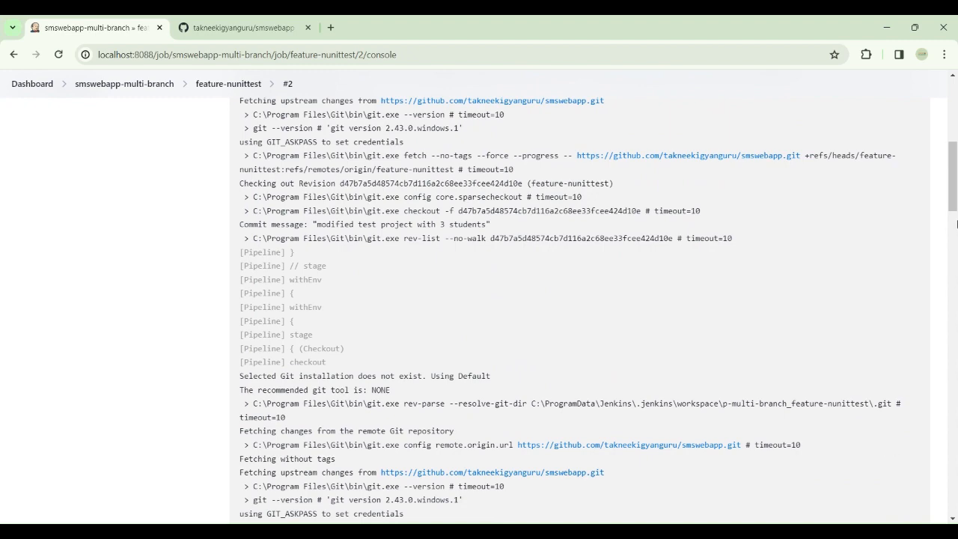
{"action": "scroll", "coordinate": [956, 217], "scroll_direction": "down", "scroll_amount": 3}
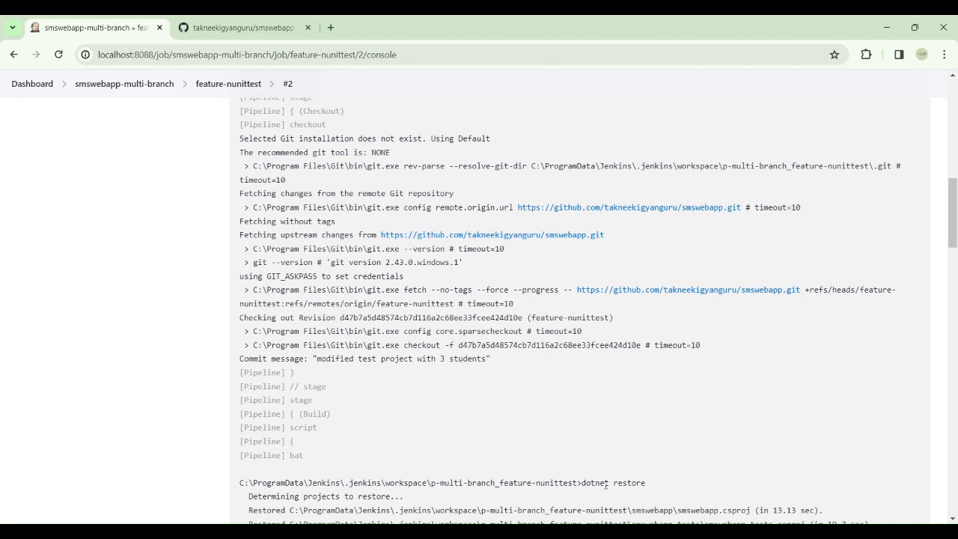
{"action": "left_click_drag", "start_coordinate": [586, 483], "coordinate": [669, 472]}
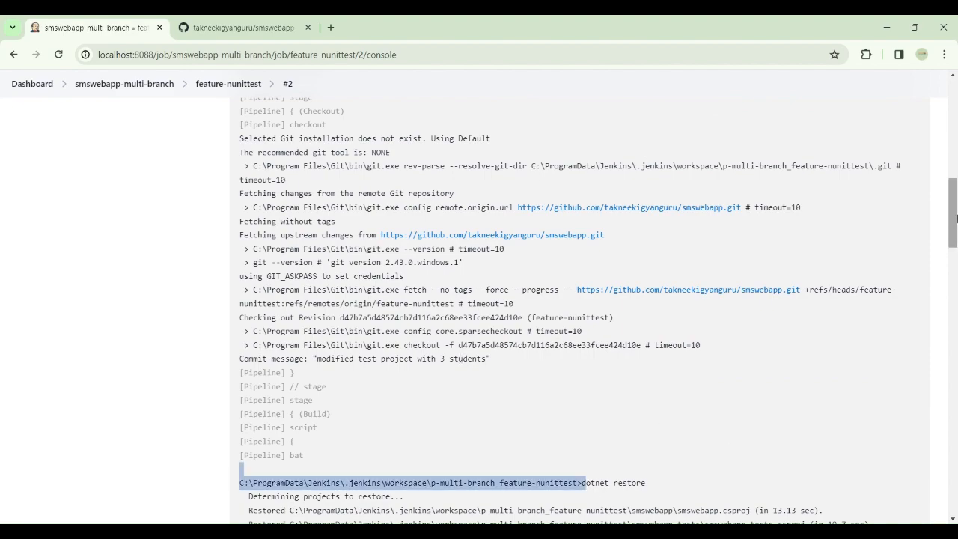
{"action": "left_click_drag", "start_coordinate": [955, 219], "coordinate": [948, 277]}
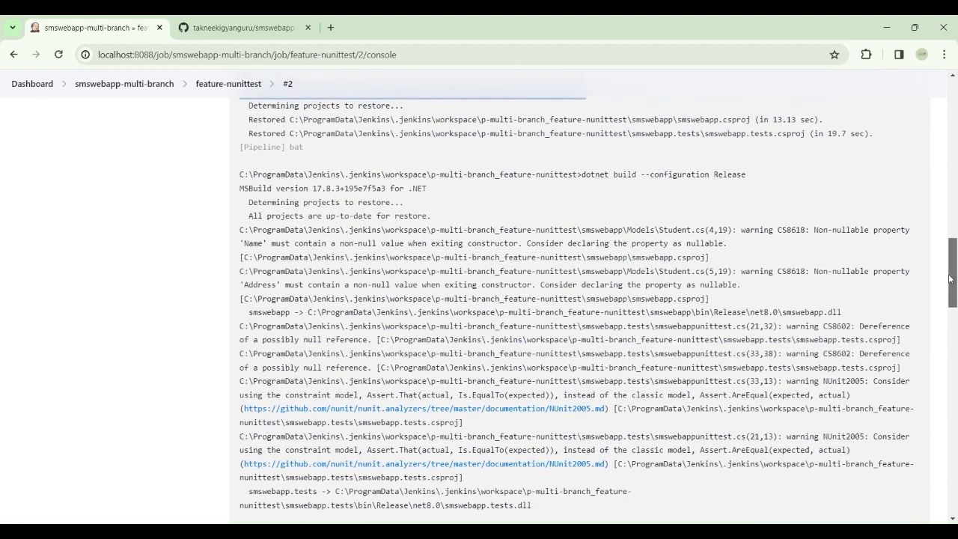
{"action": "left_click_drag", "start_coordinate": [582, 174], "coordinate": [786, 175]}
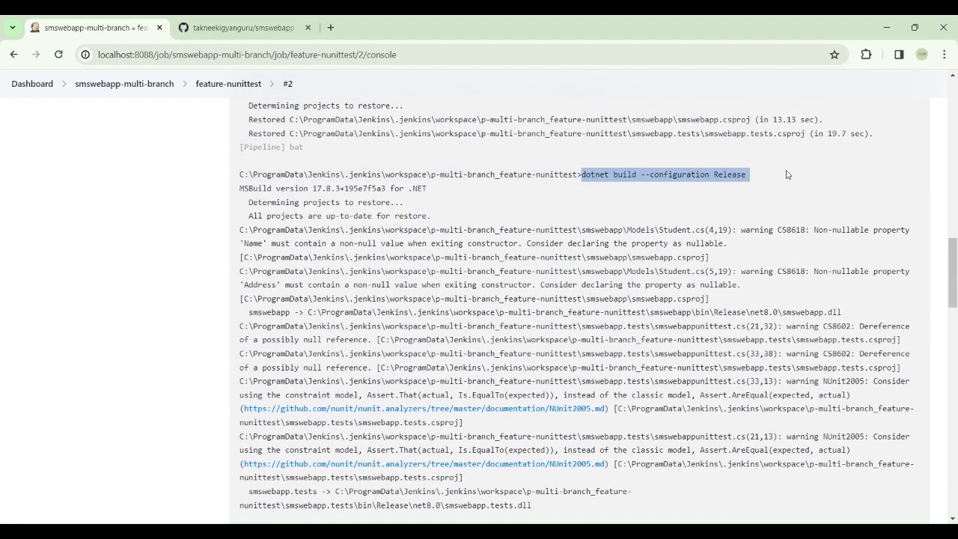
{"action": "left_click_drag", "start_coordinate": [952, 256], "coordinate": [956, 322]}
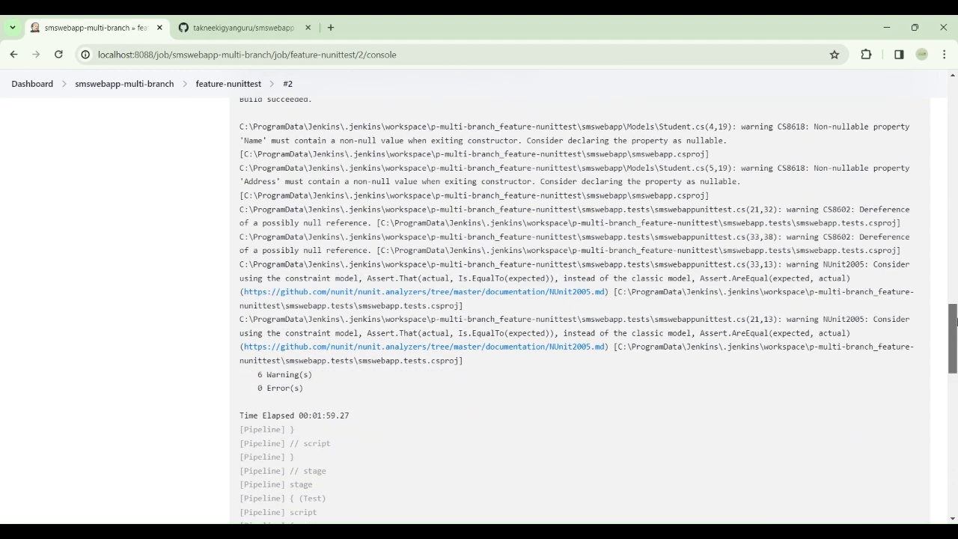
- Examine the dotnet test results and the dotnet publish section of the feature-nunittest build #2 log, then return to its beginning
{"action": "left_click_drag", "start_coordinate": [955, 322], "coordinate": [955, 360]}
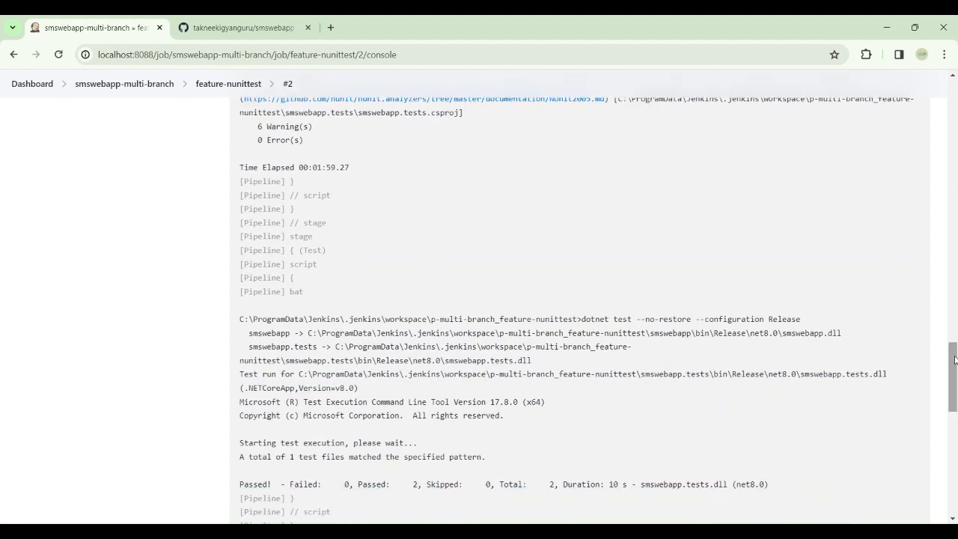
{"action": "left_click_drag", "start_coordinate": [582, 319], "coordinate": [800, 319]}
{"action": "left_click_drag", "start_coordinate": [956, 367], "coordinate": [956, 389]}
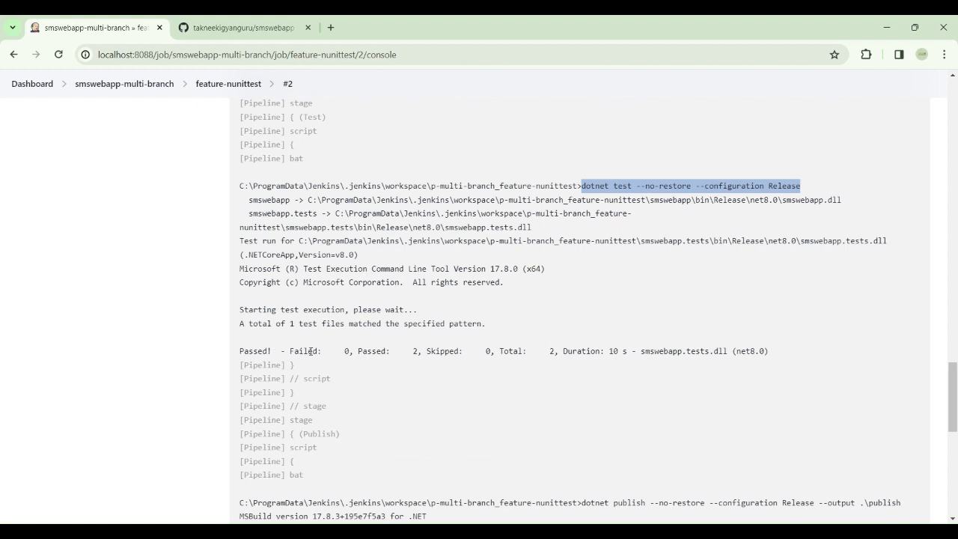
{"action": "left_click_drag", "start_coordinate": [372, 351], "coordinate": [440, 351]}
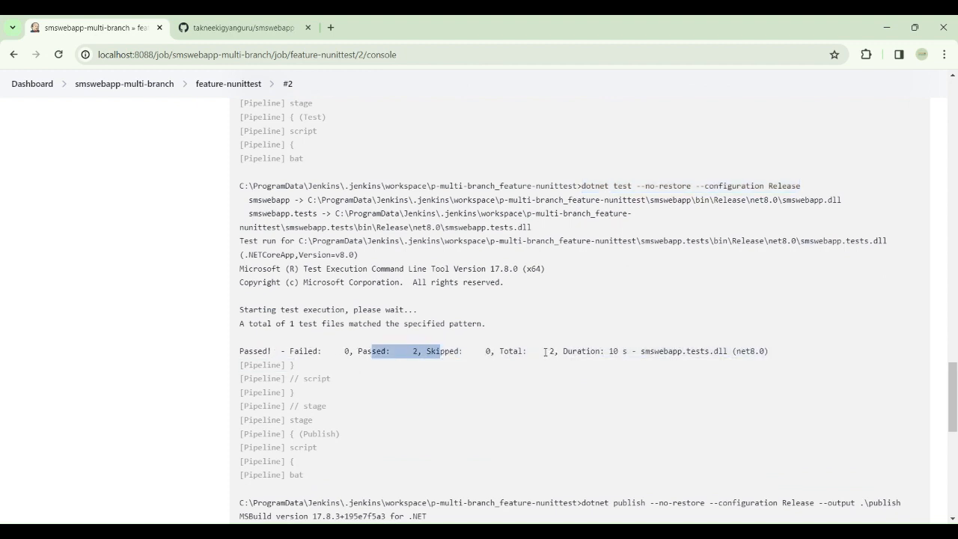
{"action": "left_click_drag", "start_coordinate": [955, 383], "coordinate": [955, 432]}
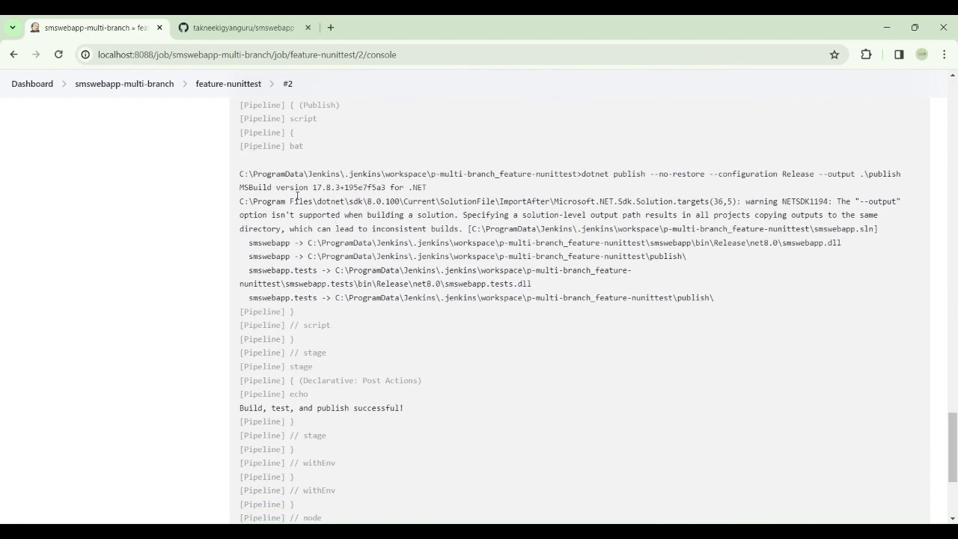
{"action": "left_click_drag", "start_coordinate": [287, 176], "coordinate": [400, 245]}
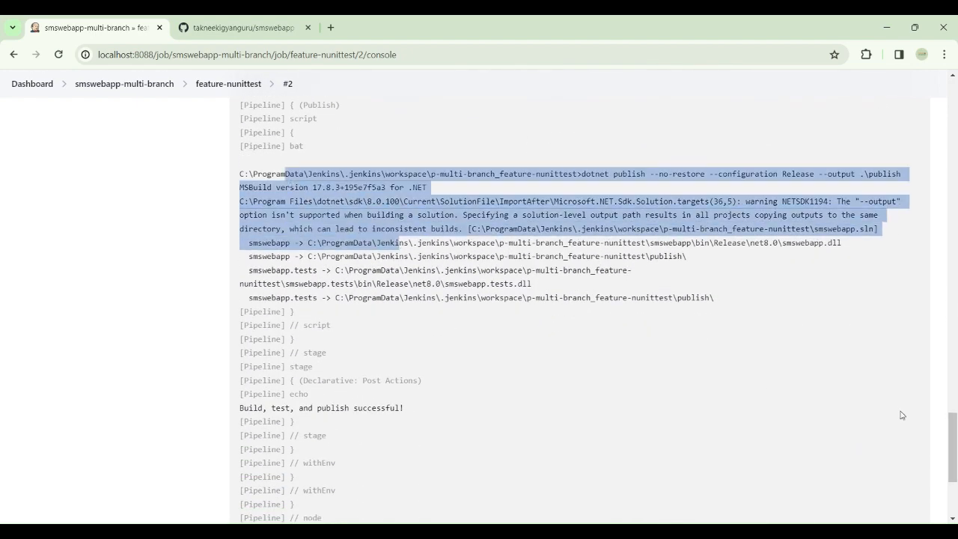
{"action": "left_click", "coordinate": [652, 294]}
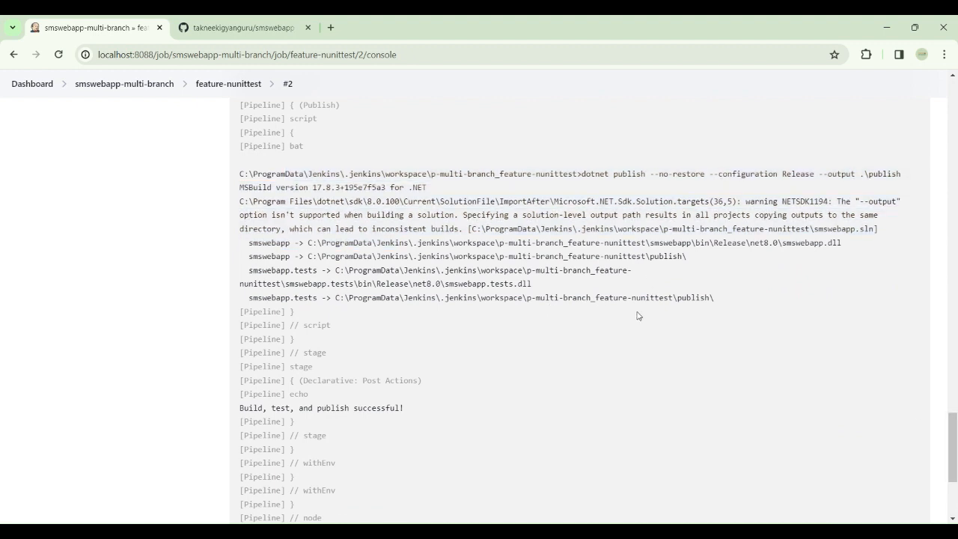
{"action": "left_click_drag", "start_coordinate": [954, 436], "coordinate": [951, 107]}
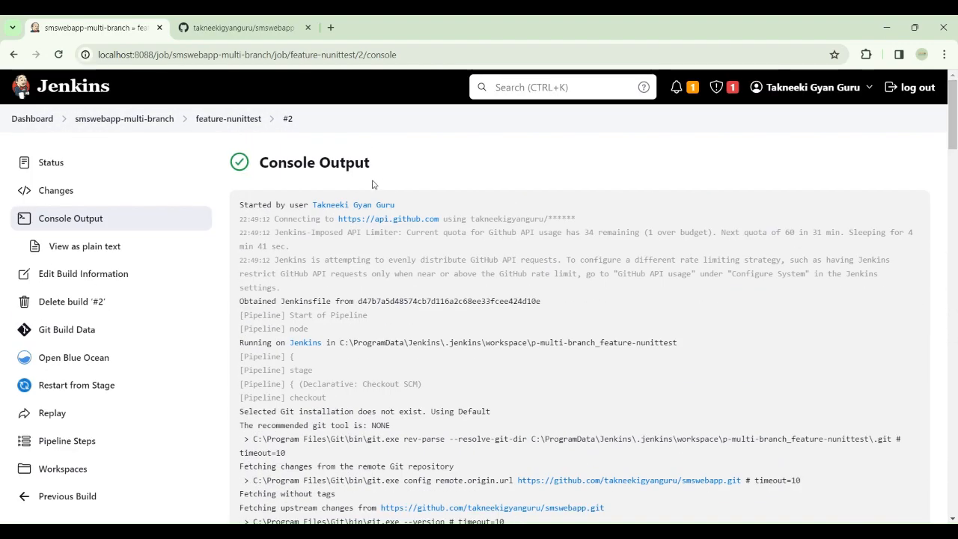
- Open the console output of build #1 for the main branch of smswebapp-multi-branch
{"action": "left_click", "coordinate": [160, 121]}
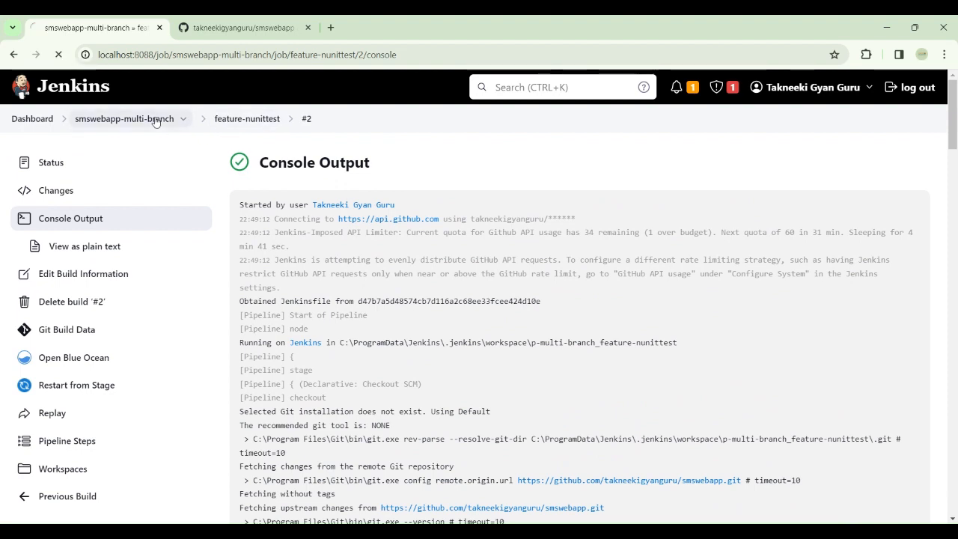
{"action": "left_click", "coordinate": [336, 342]}
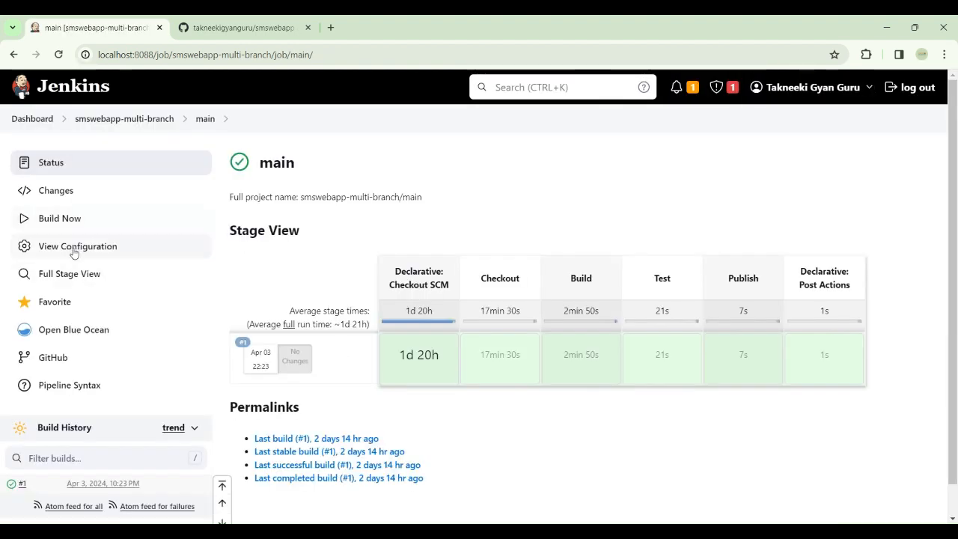
{"action": "left_click", "coordinate": [23, 484]}
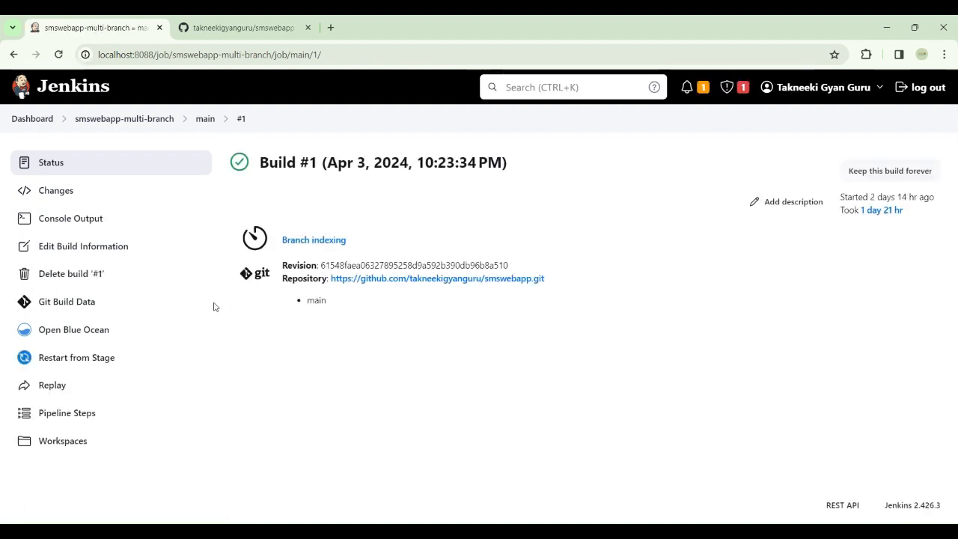
{"action": "left_click", "coordinate": [83, 218]}
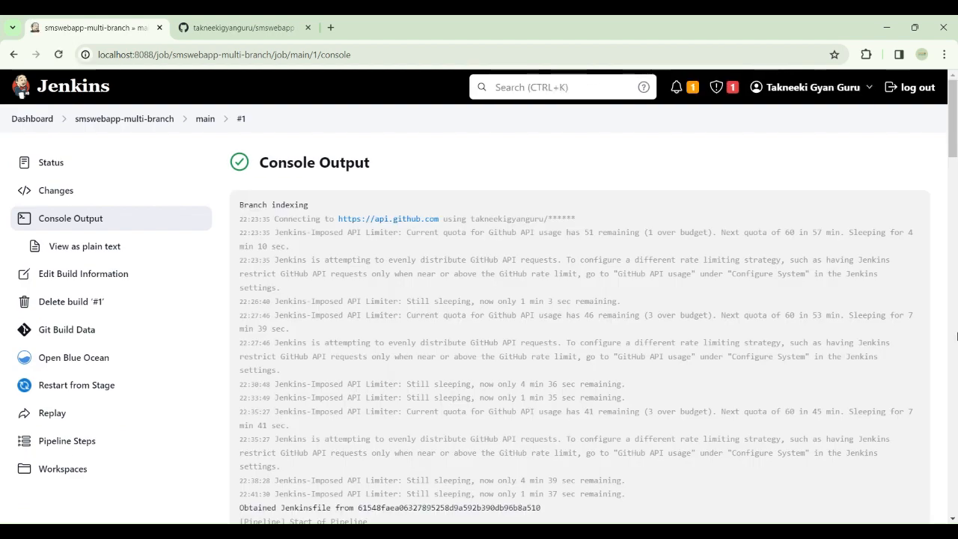
- Read through the build, test and publish stages in the main branch's build #1 log and return to its beginning
{"action": "left_click_drag", "start_coordinate": [954, 139], "coordinate": [944, 282]}
{"action": "left_click_drag", "start_coordinate": [953, 275], "coordinate": [945, 359]}
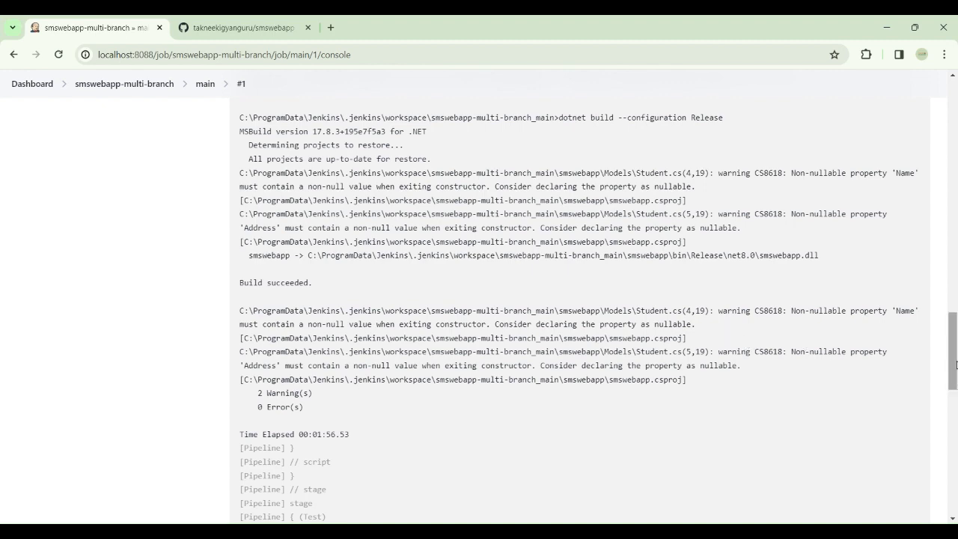
{"action": "left_click_drag", "start_coordinate": [955, 365], "coordinate": [947, 411]}
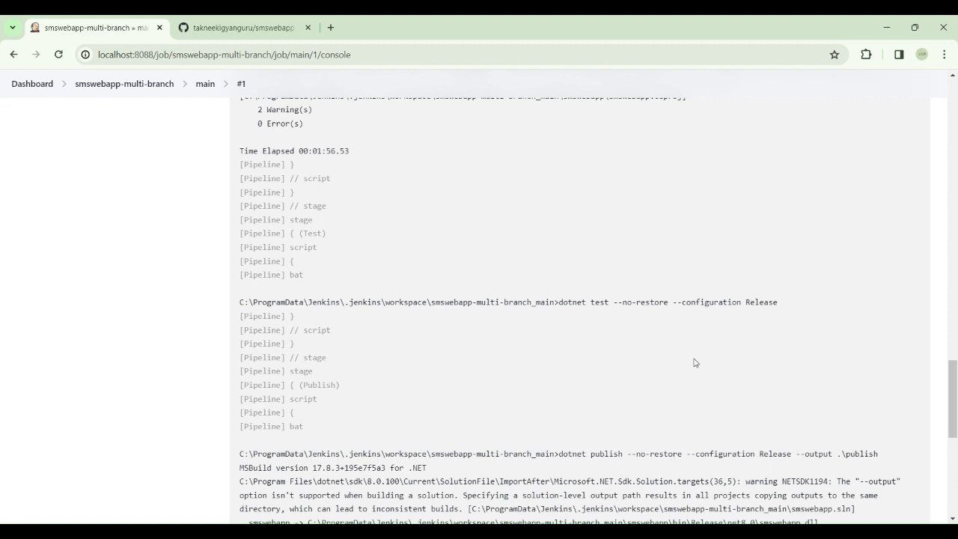
{"action": "left_click_drag", "start_coordinate": [955, 385], "coordinate": [956, 419]}
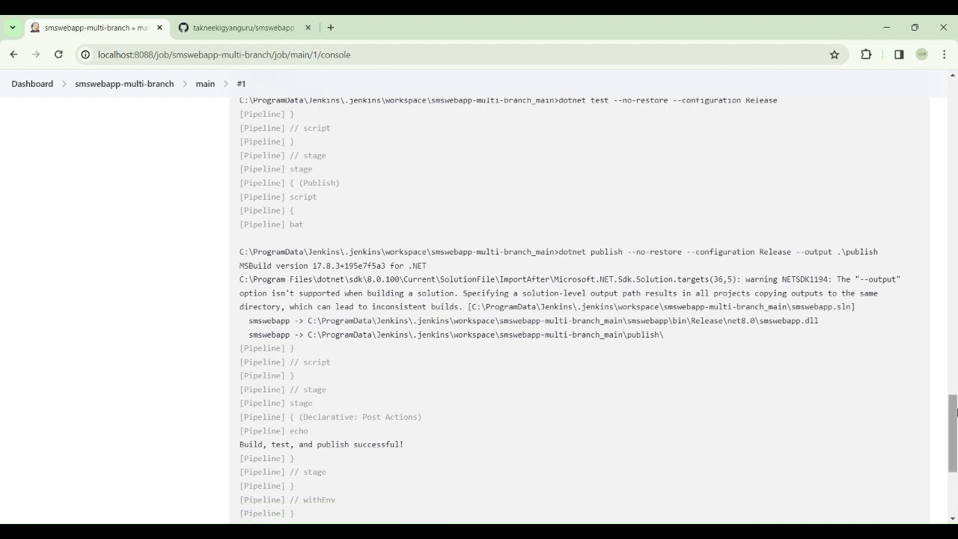
{"action": "left_click_drag", "start_coordinate": [953, 435], "coordinate": [923, 107]}
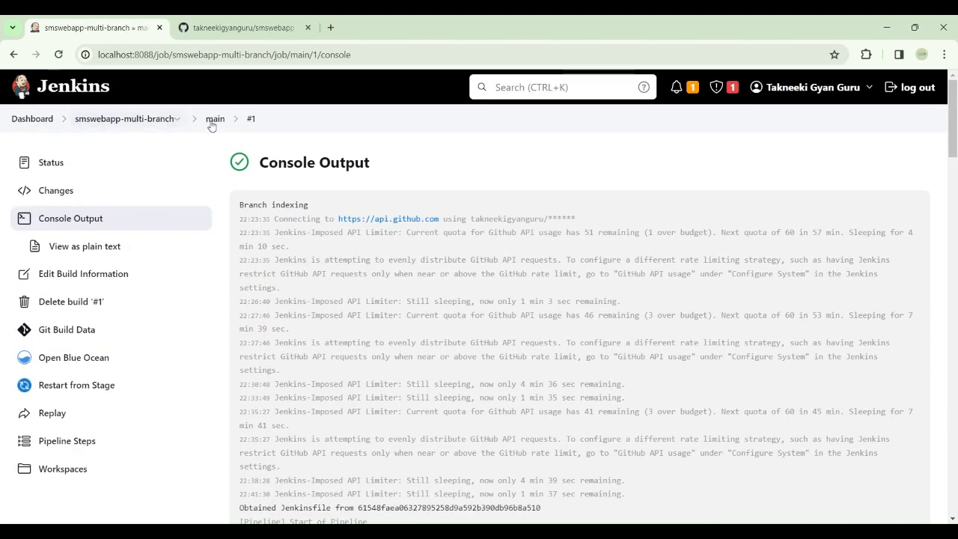
- Compare the Stage Views of the feature-nunittest and main branches in smswebapp-multi-branch
{"action": "left_click", "coordinate": [146, 119]}
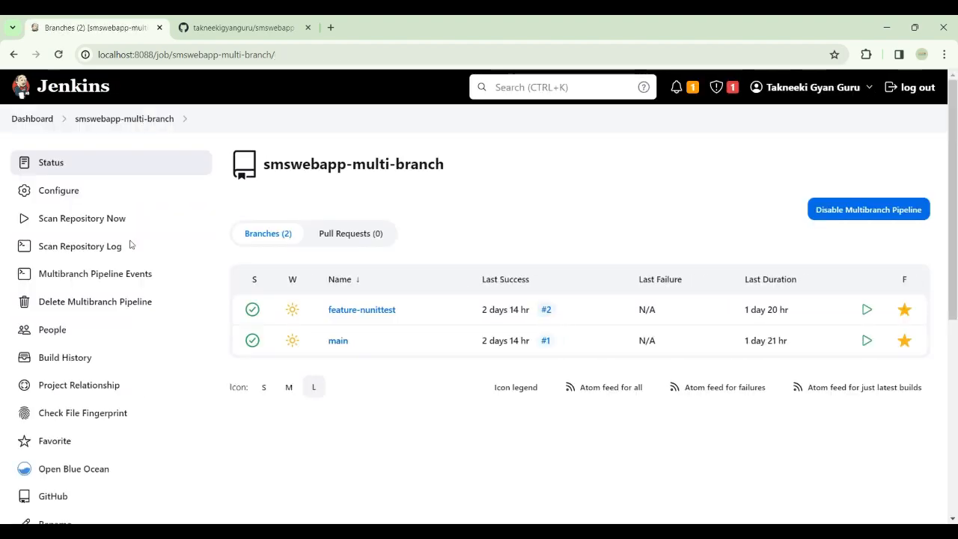
{"action": "left_click", "coordinate": [371, 310]}
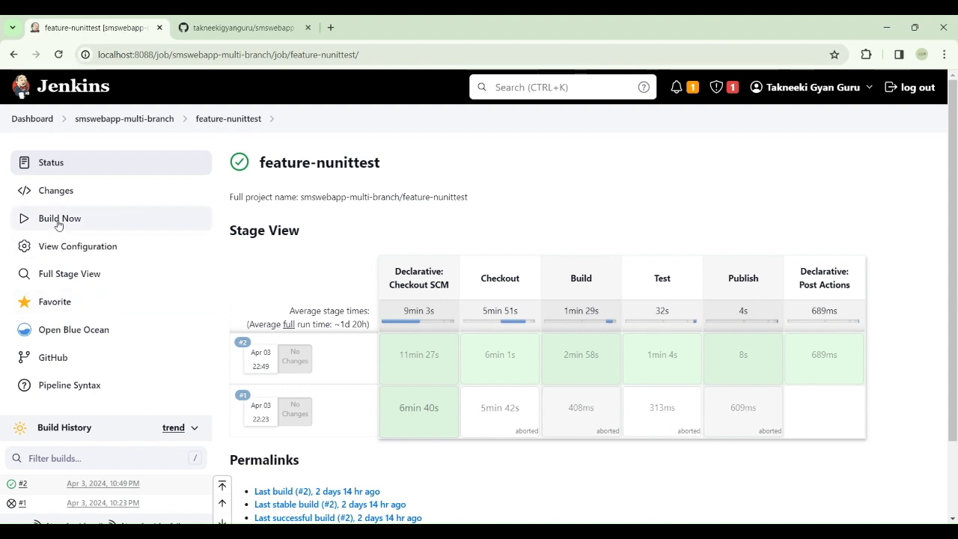
{"action": "mouse_move", "coordinate": [427, 356]}
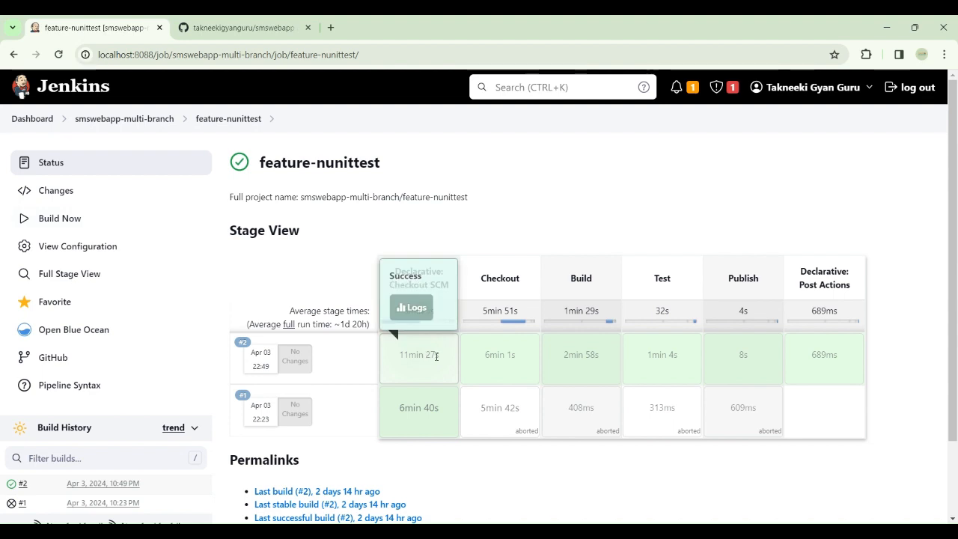
{"action": "left_click", "coordinate": [137, 119]}
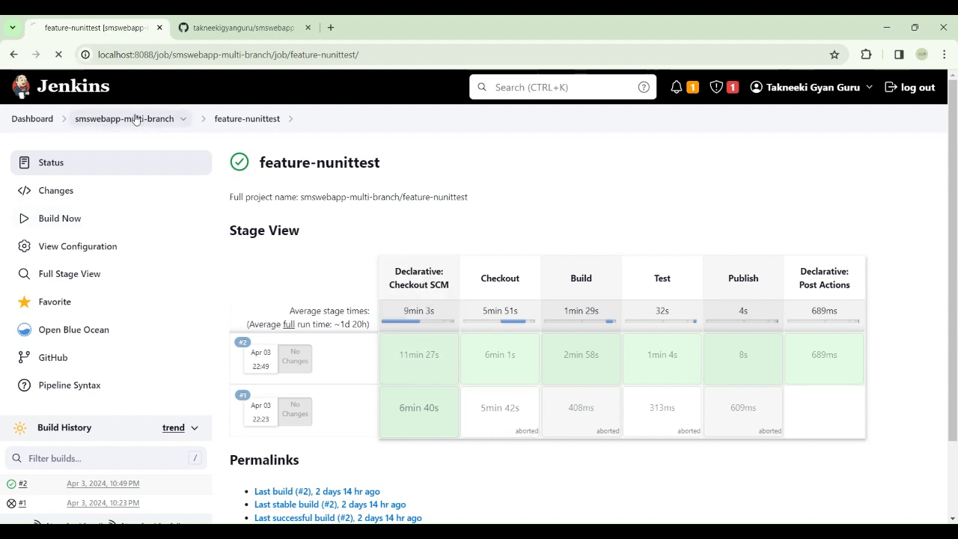
{"action": "left_click", "coordinate": [338, 342]}
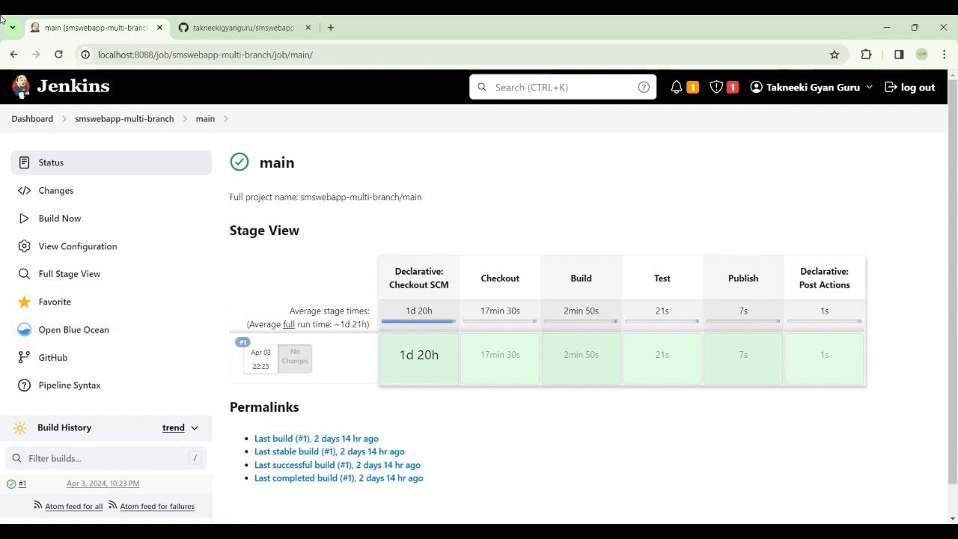
- Switch to GitHub, check the smswebapp repository's branches list, and reopen the repository from the account's profile page
{"action": "left_click", "coordinate": [236, 30]}
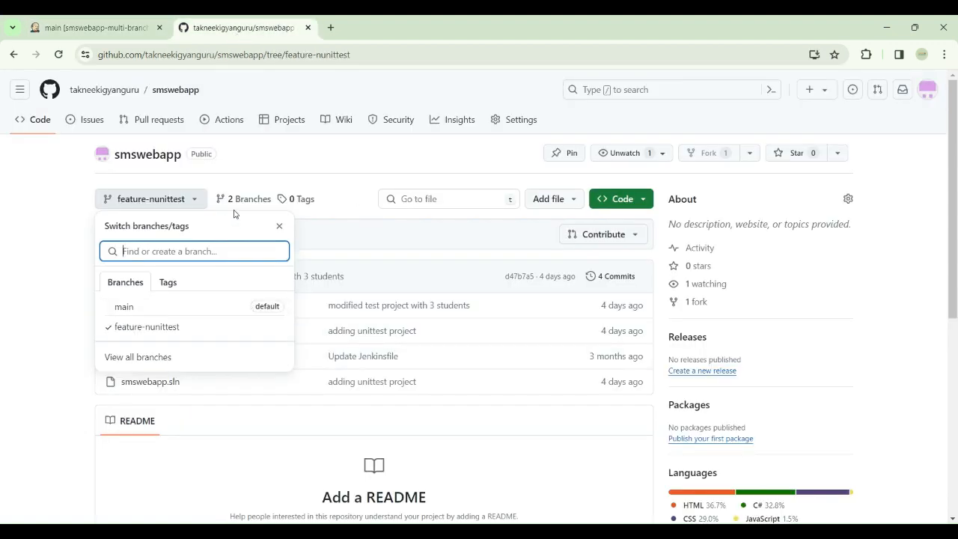
{"action": "left_click", "coordinate": [245, 202]}
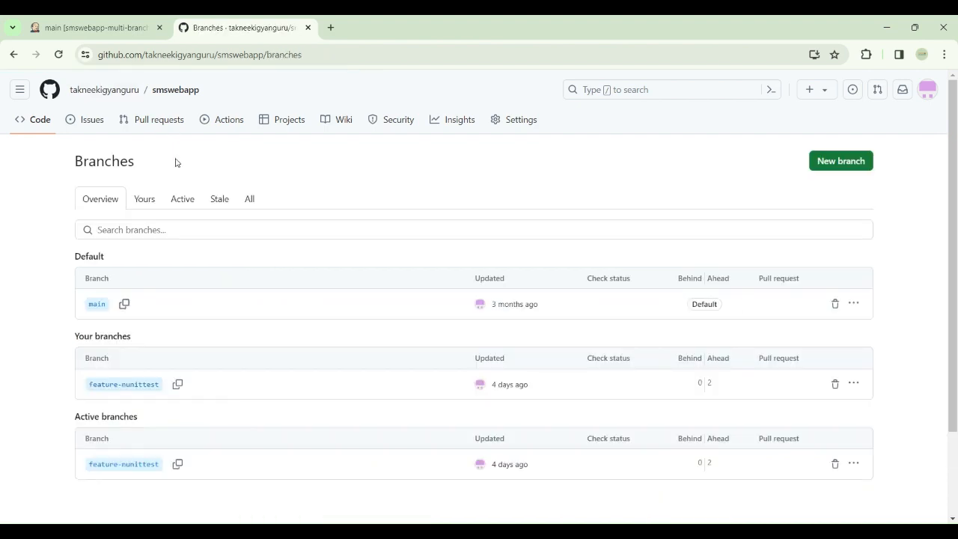
{"action": "left_click", "coordinate": [122, 91]}
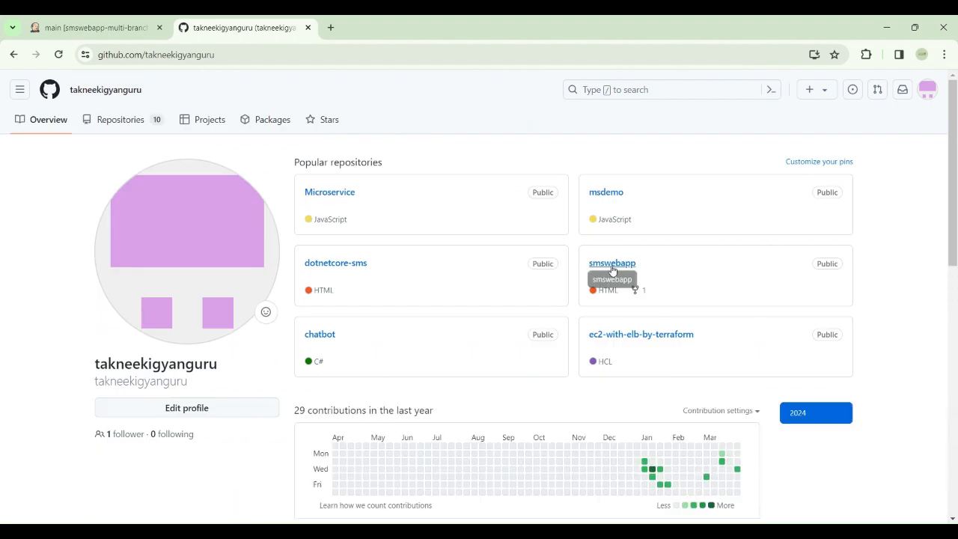
{"action": "left_click", "coordinate": [612, 270]}
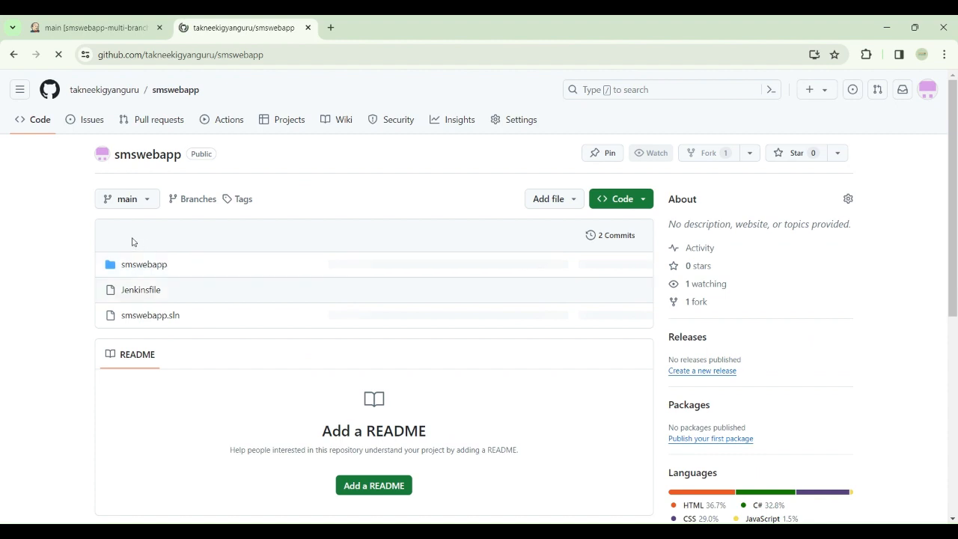
- Create a branch named feature-notpublish from main in the smswebapp repository on GitHub
{"action": "left_click", "coordinate": [148, 207]}
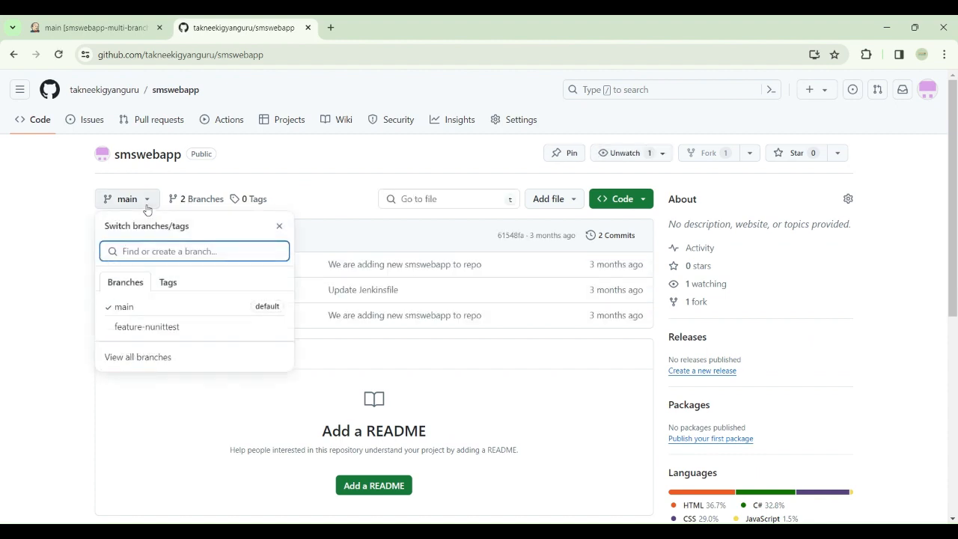
{"action": "left_click", "coordinate": [148, 209]}
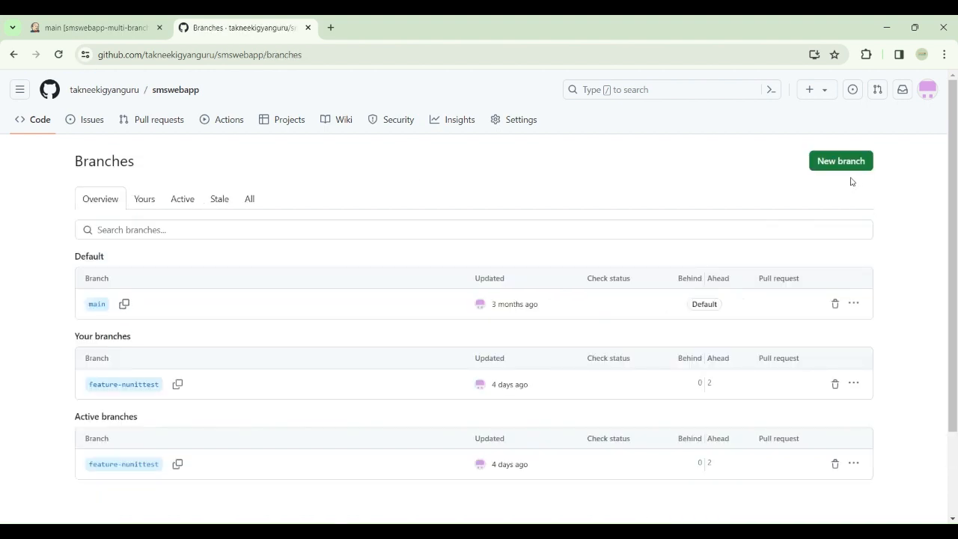
{"action": "left_click", "coordinate": [842, 162]}
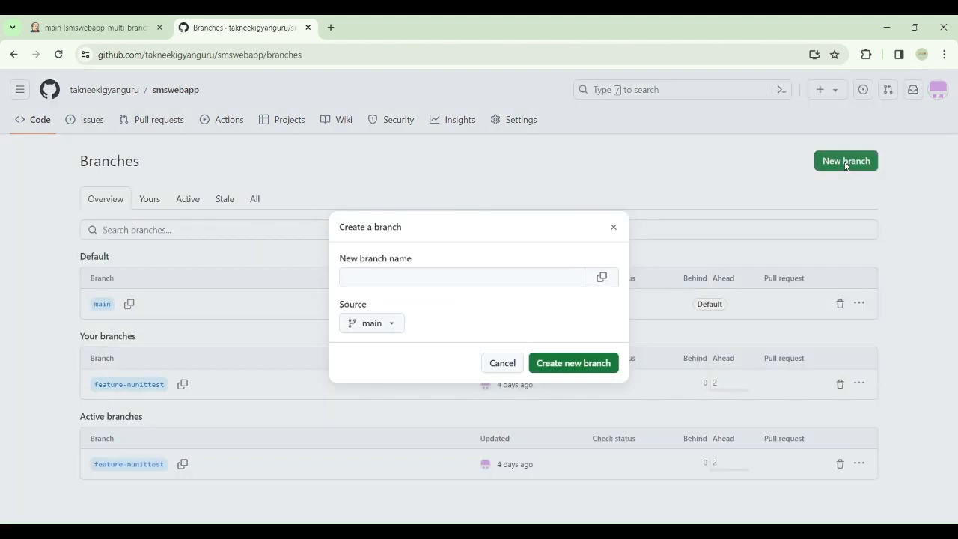
{"action": "left_click", "coordinate": [440, 277]}
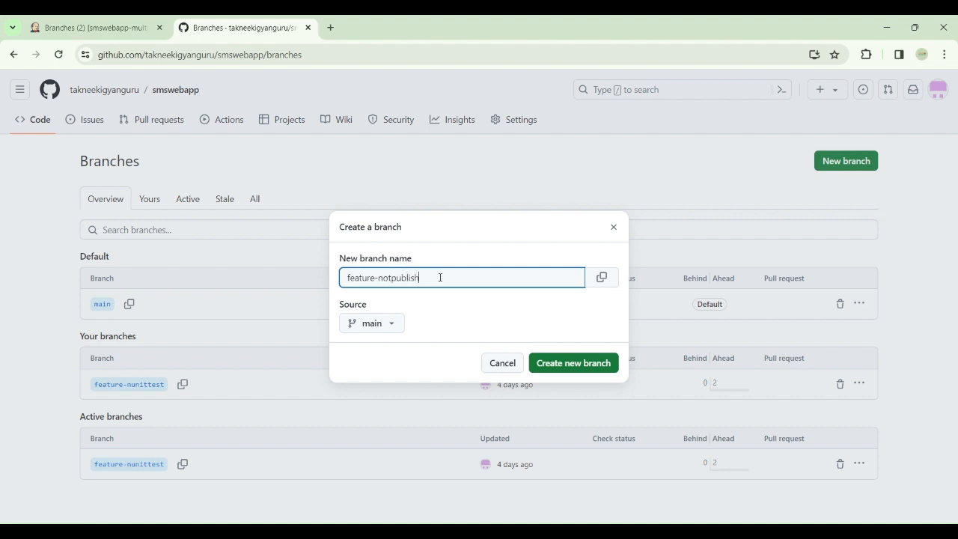
{"action": "left_click", "coordinate": [575, 364]}
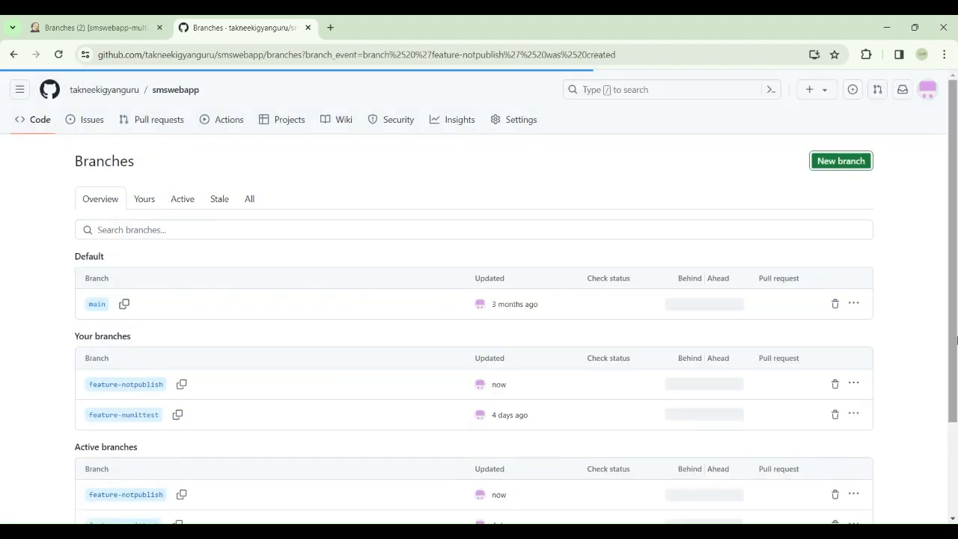
- Open the Jenkinsfile on the feature-notpublish branch and find its Publish stage
{"action": "scroll", "coordinate": [944, 383], "scroll_direction": "down", "scroll_amount": 2}
{"action": "left_click_drag", "start_coordinate": [945, 384], "coordinate": [944, 402]}
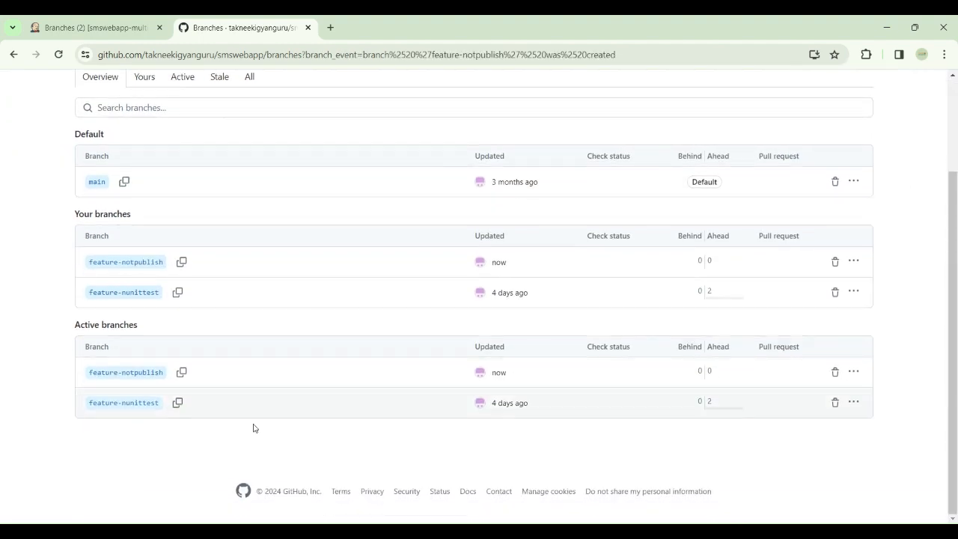
{"action": "left_click", "coordinate": [131, 374]}
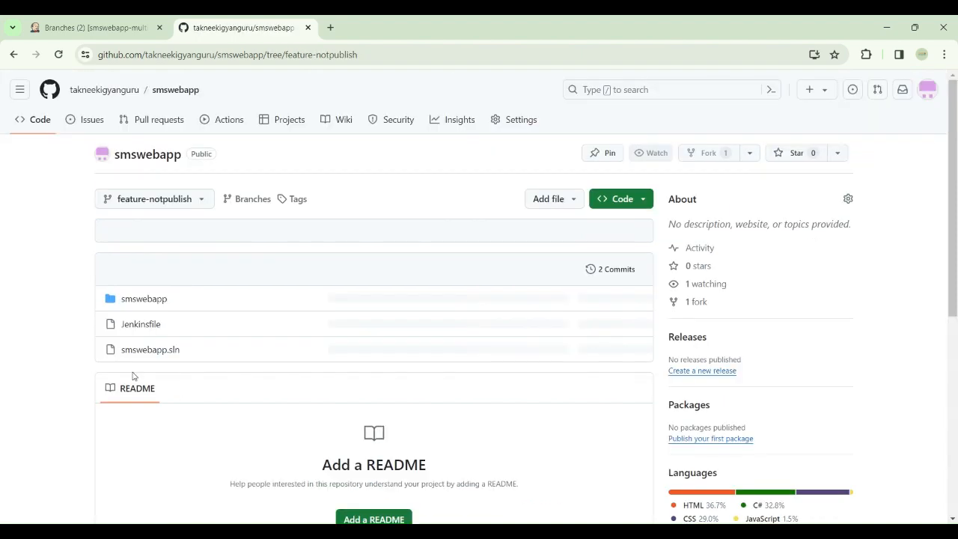
{"action": "left_click", "coordinate": [141, 332]}
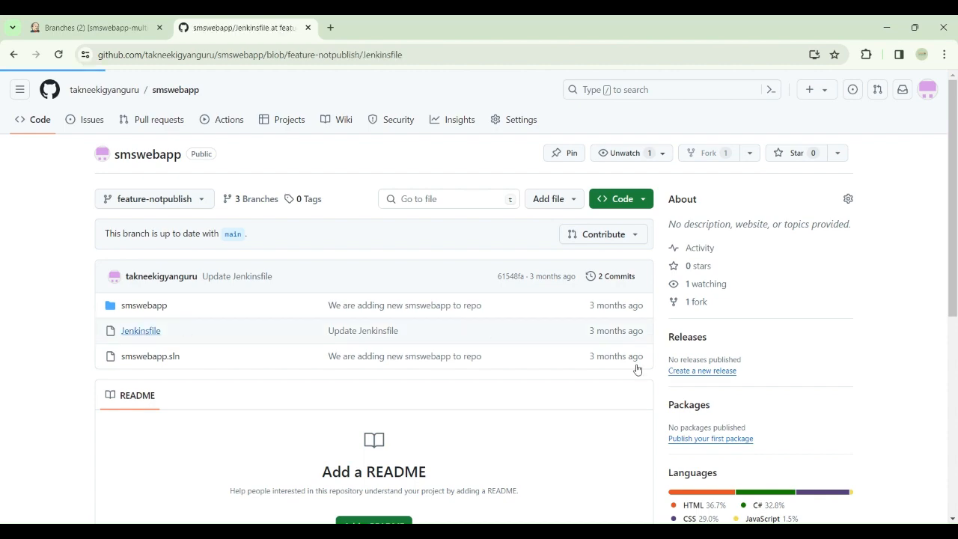
{"action": "left_click_drag", "start_coordinate": [955, 212], "coordinate": [926, 410]}
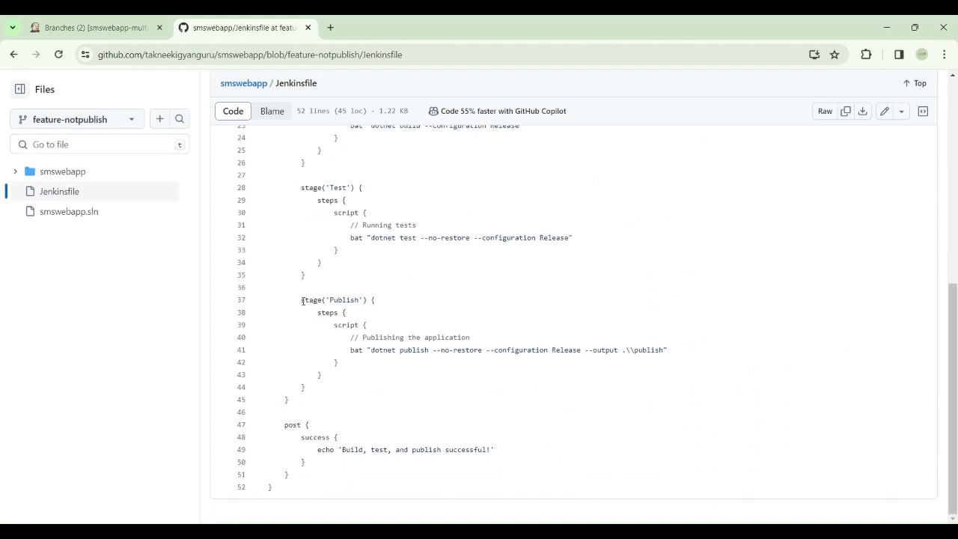
{"action": "left_click_drag", "start_coordinate": [302, 300], "coordinate": [336, 388]}
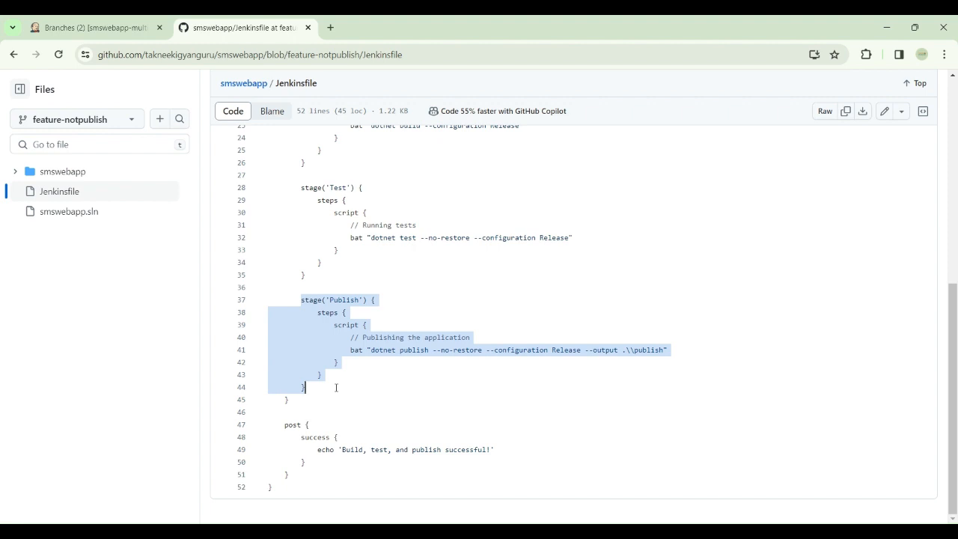
- Edit the Jenkinsfile to delete the whole Publish stage and one of the blank lines left after the Test stage
{"action": "left_click", "coordinate": [884, 114]}
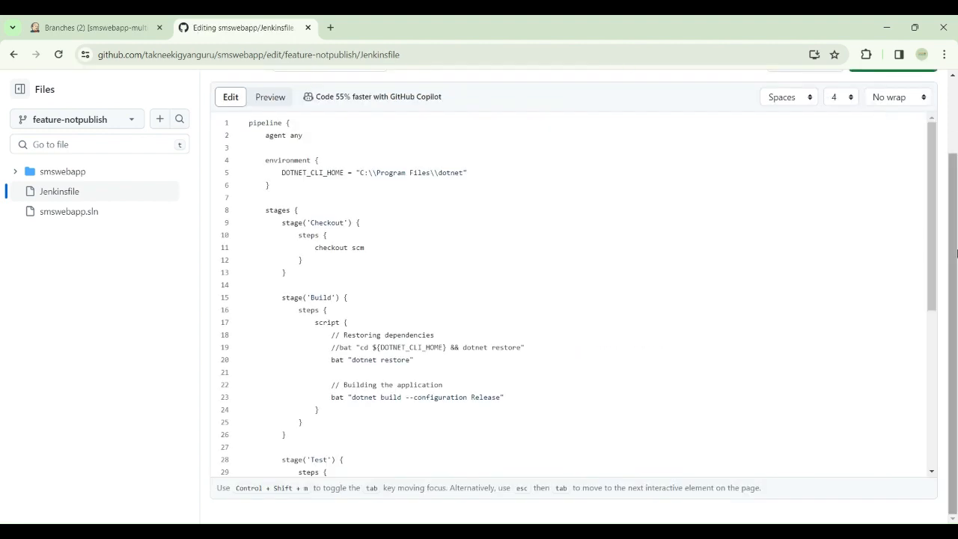
{"action": "left_click_drag", "start_coordinate": [934, 236], "coordinate": [868, 443]}
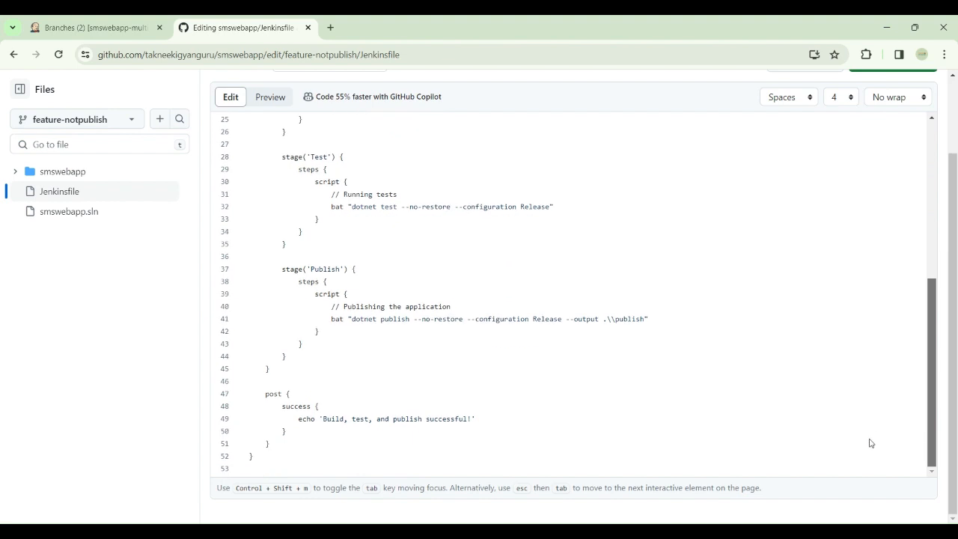
{"action": "left_click_drag", "start_coordinate": [282, 273], "coordinate": [292, 358]}
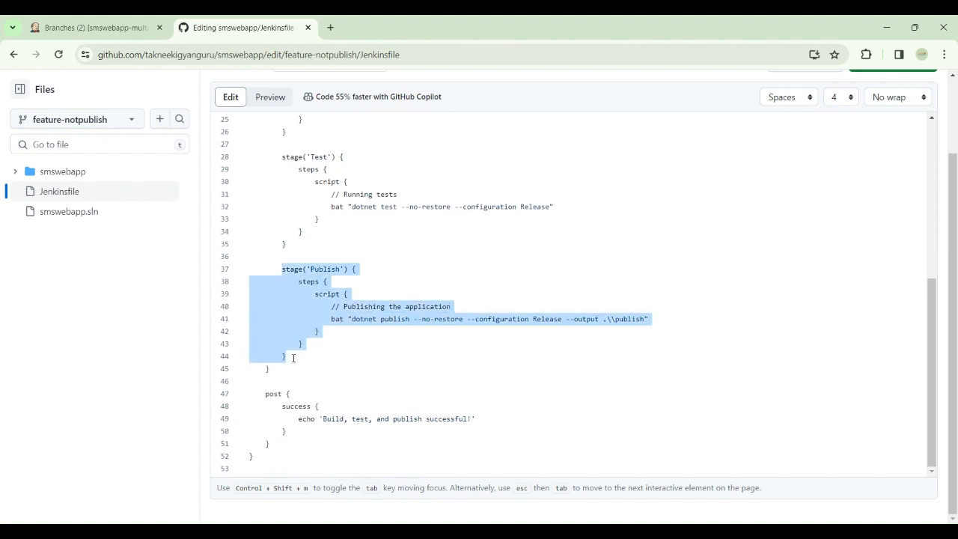
{"action": "key", "text": "BackSpace"}
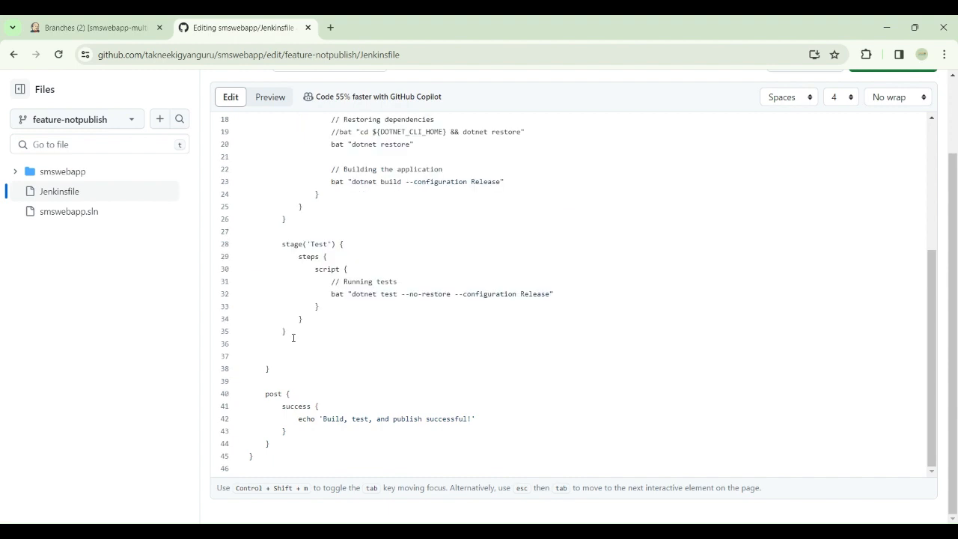
{"action": "left_click", "coordinate": [295, 332]}
{"action": "key", "text": "Delete"}
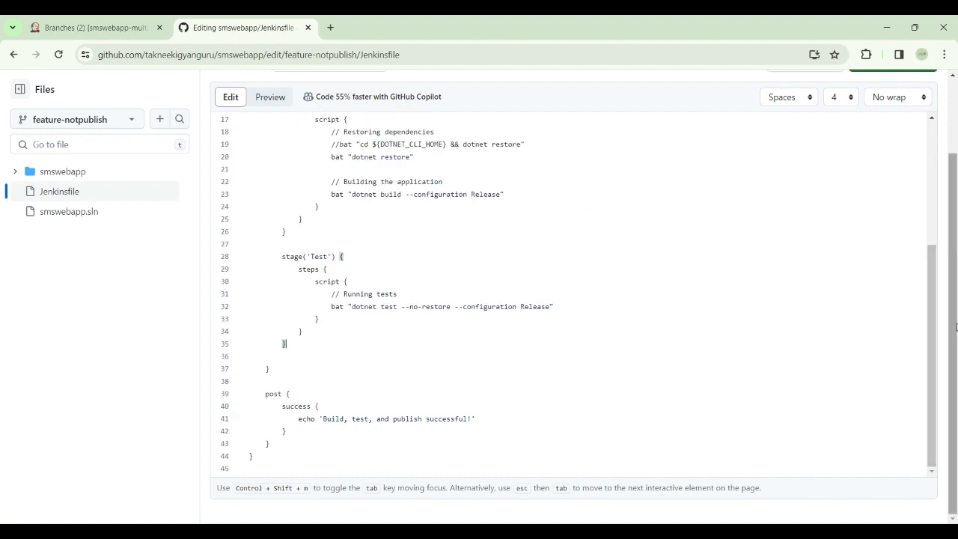
- Commit the Jenkinsfile change directly to the feature-notpublish branch with the message "Update Jenkinsfile - removed published stage"
{"action": "left_click_drag", "start_coordinate": [953, 318], "coordinate": [954, 173]}
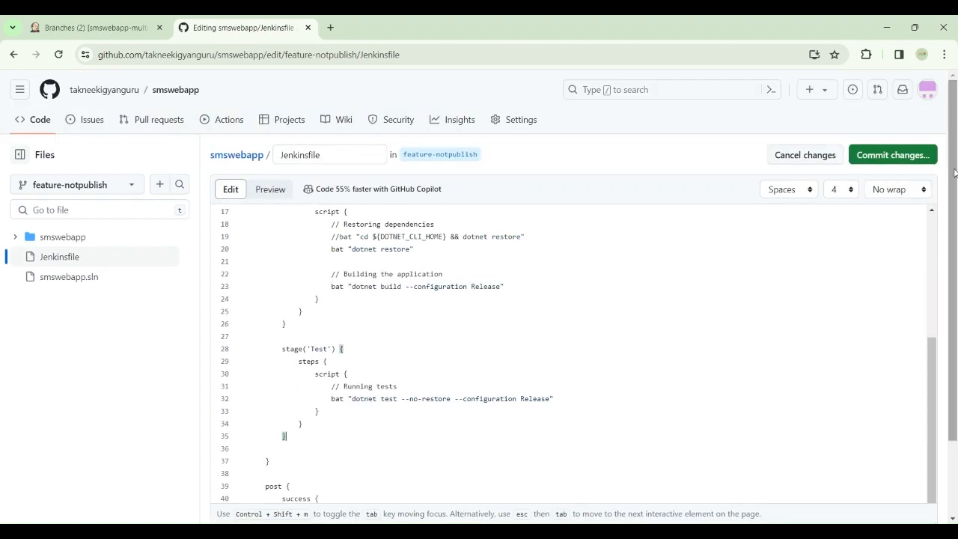
{"action": "left_click", "coordinate": [900, 158]}
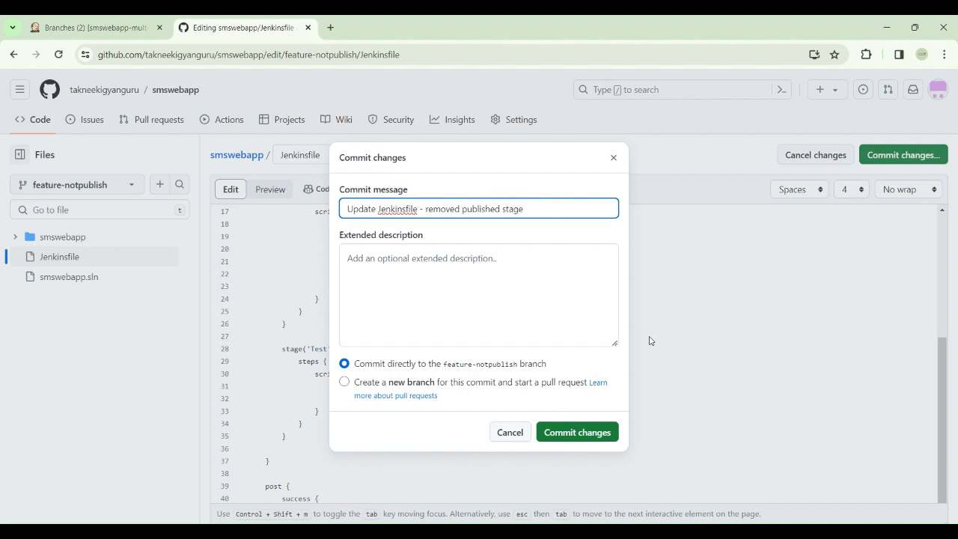
{"action": "left_click", "coordinate": [575, 432]}
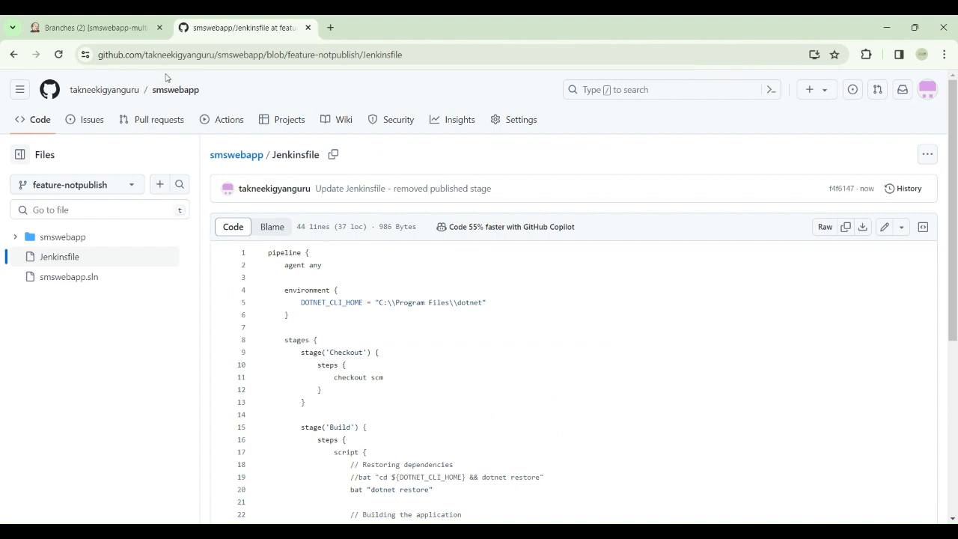
- Check the smswebapp repository's branches in its branches overview and in the repository's branch switcher
{"action": "left_click", "coordinate": [167, 97]}
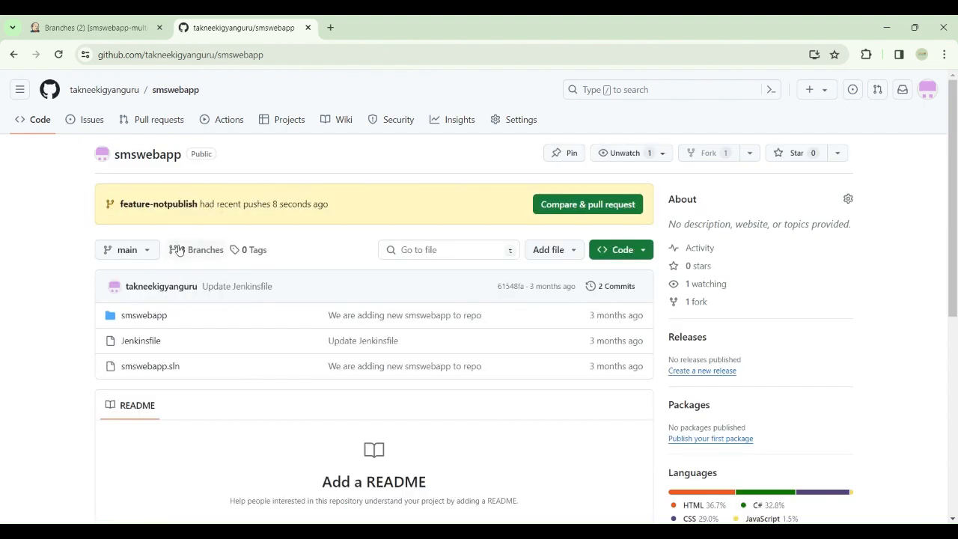
{"action": "left_click", "coordinate": [196, 251]}
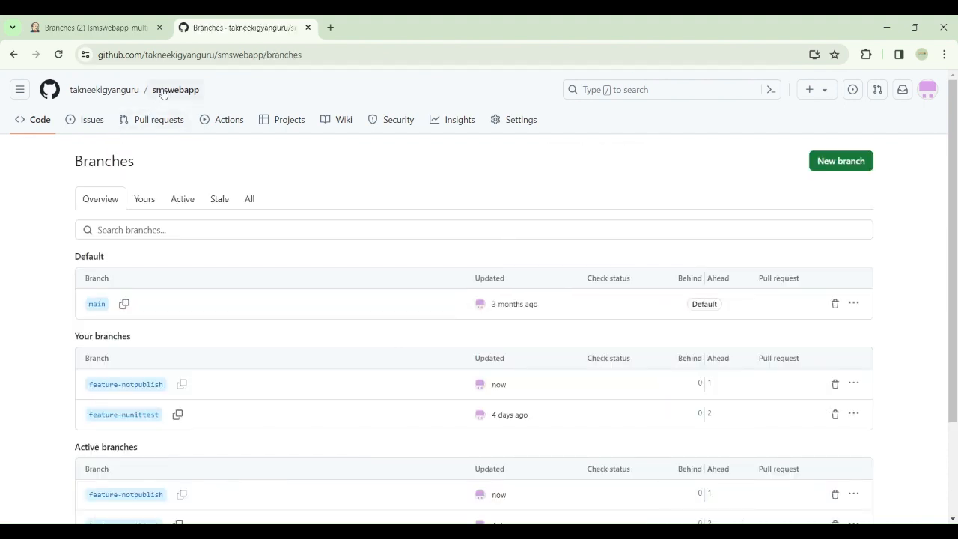
{"action": "left_click", "coordinate": [163, 92]}
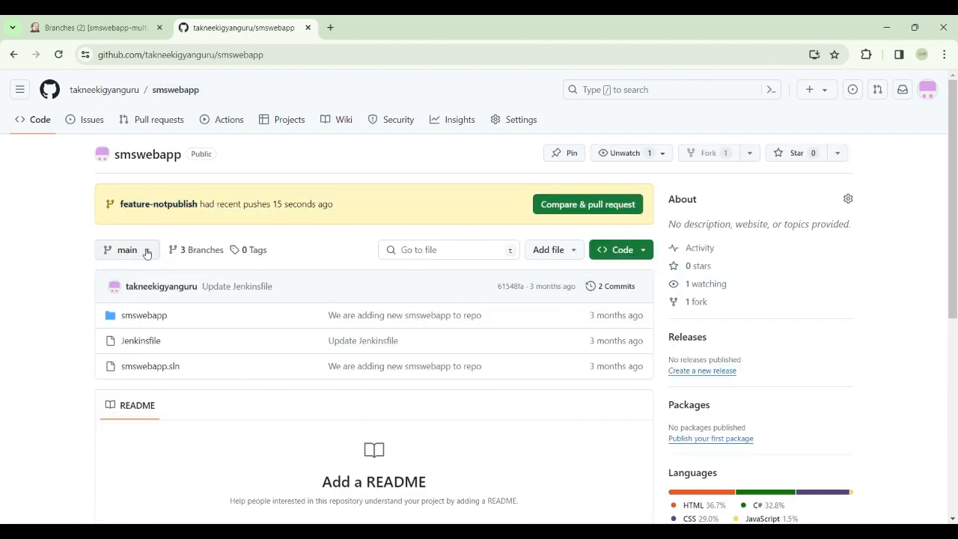
{"action": "left_click", "coordinate": [147, 251]}
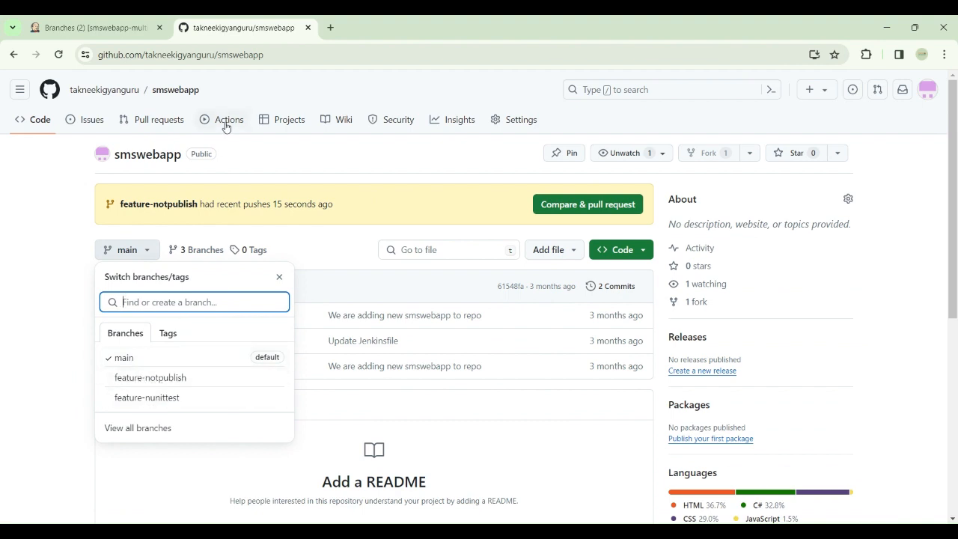
- Switch to Jenkins, check the Scan Repository Triggers in the smswebapp-multi-branch configuration, and return to the pipeline's status page
{"action": "left_click", "coordinate": [116, 30]}
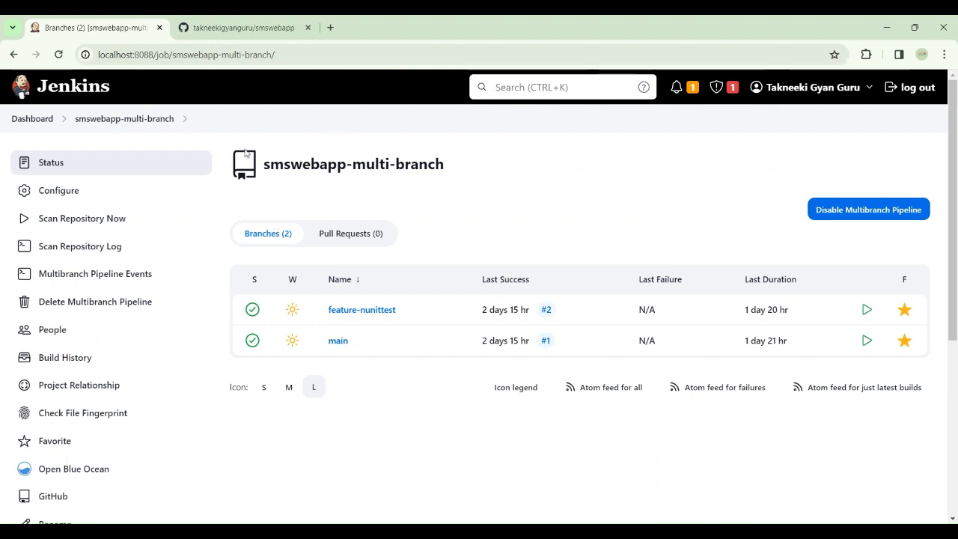
{"action": "key", "text": "F5"}
{"action": "left_click", "coordinate": [63, 192]}
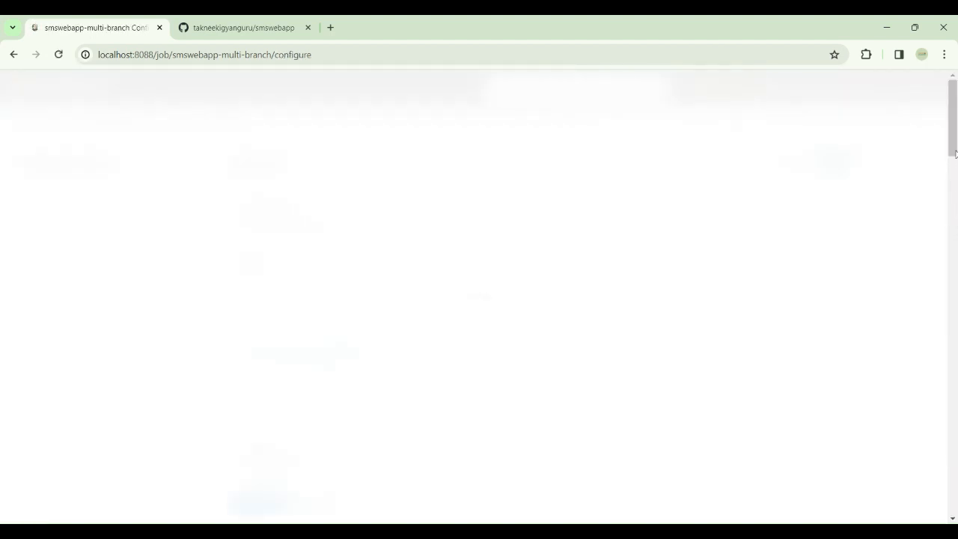
{"action": "left_click_drag", "start_coordinate": [955, 134], "coordinate": [951, 389]}
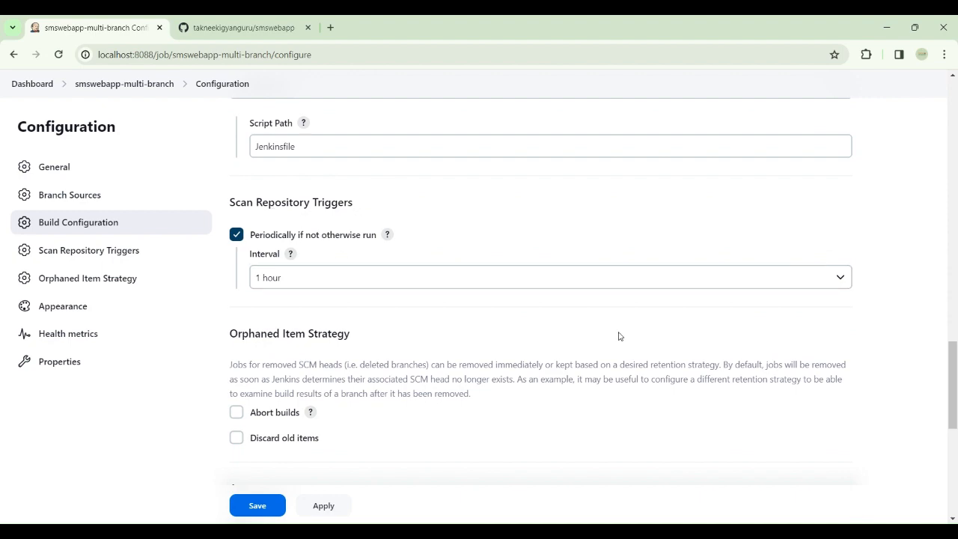
{"action": "left_click_drag", "start_coordinate": [956, 362], "coordinate": [939, 105]}
{"action": "left_click", "coordinate": [144, 109]}
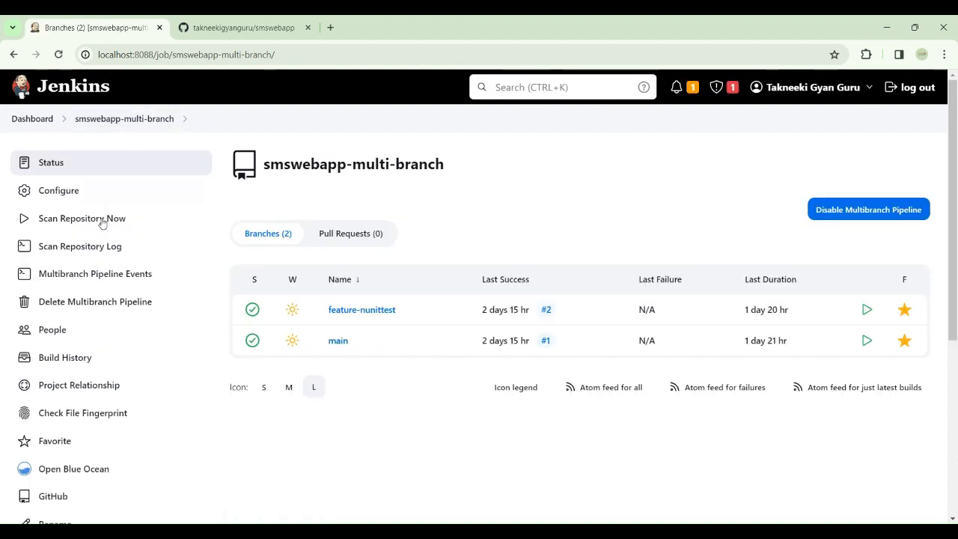
- Start a repository scan for smswebapp-multi-branch and read through the Scan Repository Log, including the branches processed
{"action": "left_click", "coordinate": [62, 225]}
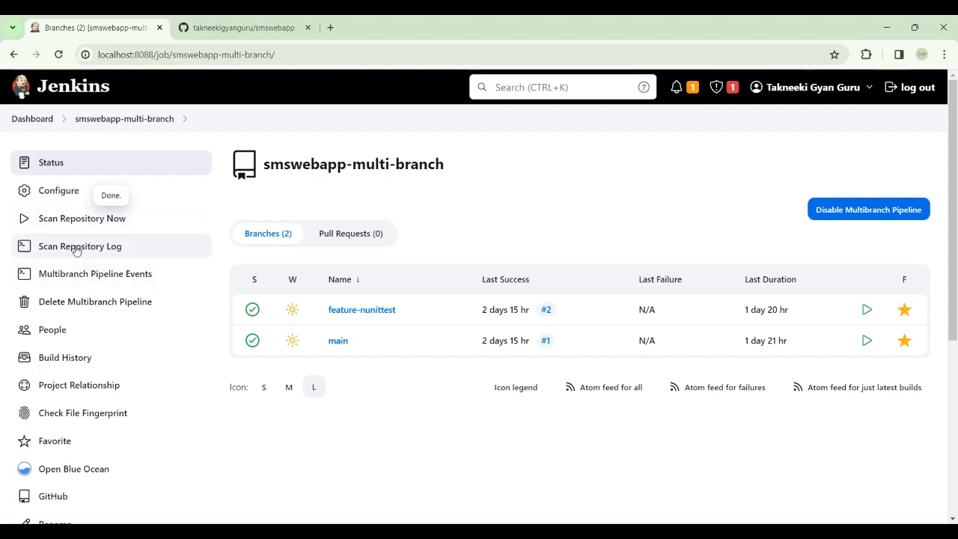
{"action": "left_click", "coordinate": [75, 253]}
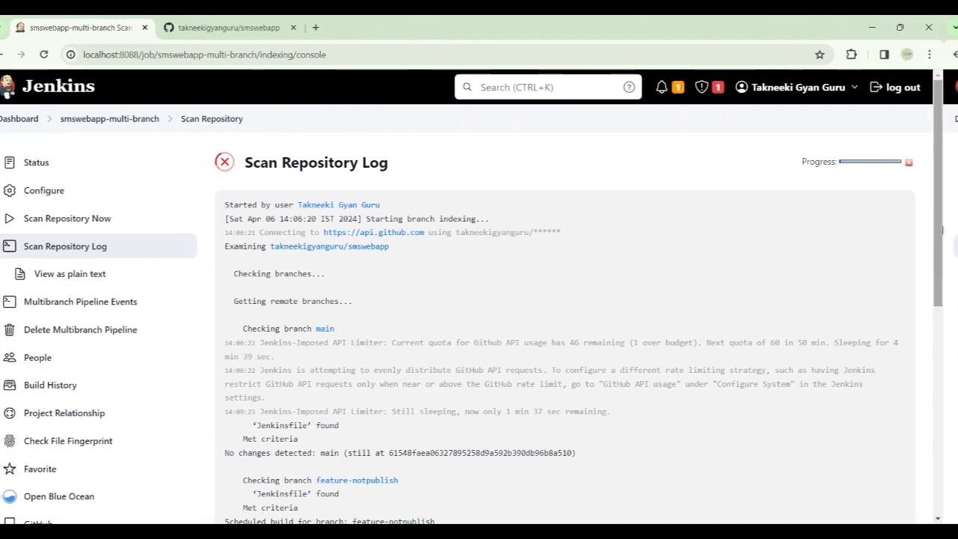
{"action": "left_click_drag", "start_coordinate": [942, 230], "coordinate": [942, 487]}
{"action": "left_click_drag", "start_coordinate": [941, 418], "coordinate": [942, 276]}
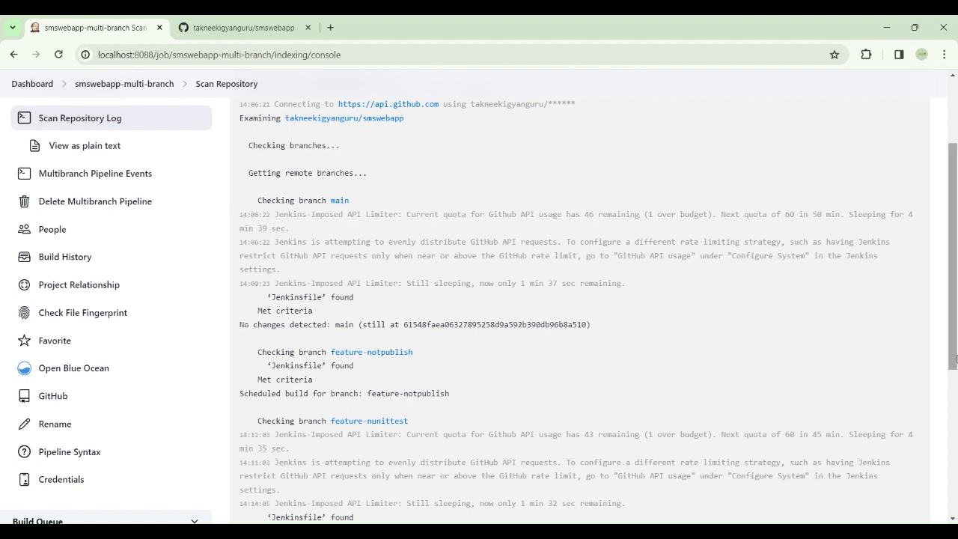
{"action": "scroll", "coordinate": [939, 321], "scroll_direction": "down", "scroll_amount": 4}
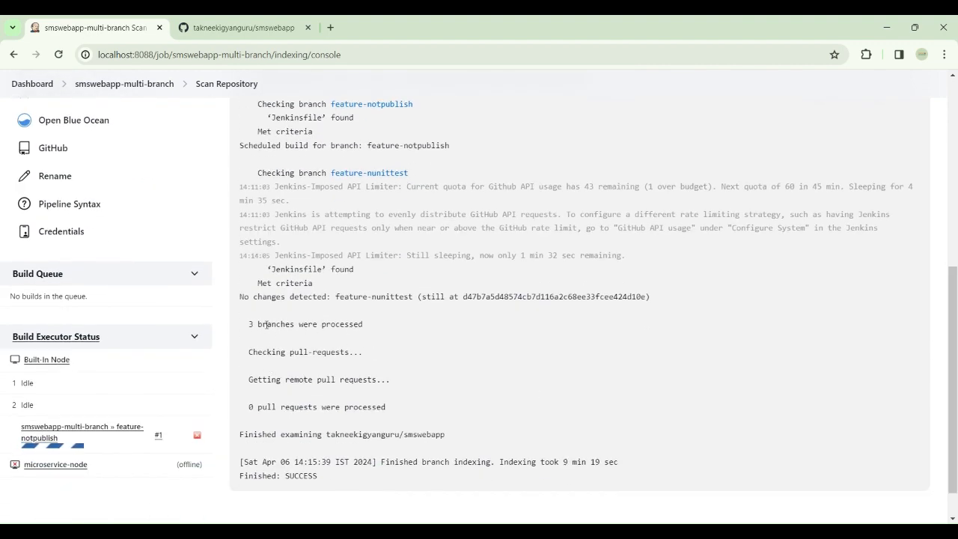
{"action": "left_click_drag", "start_coordinate": [253, 327], "coordinate": [377, 334]}
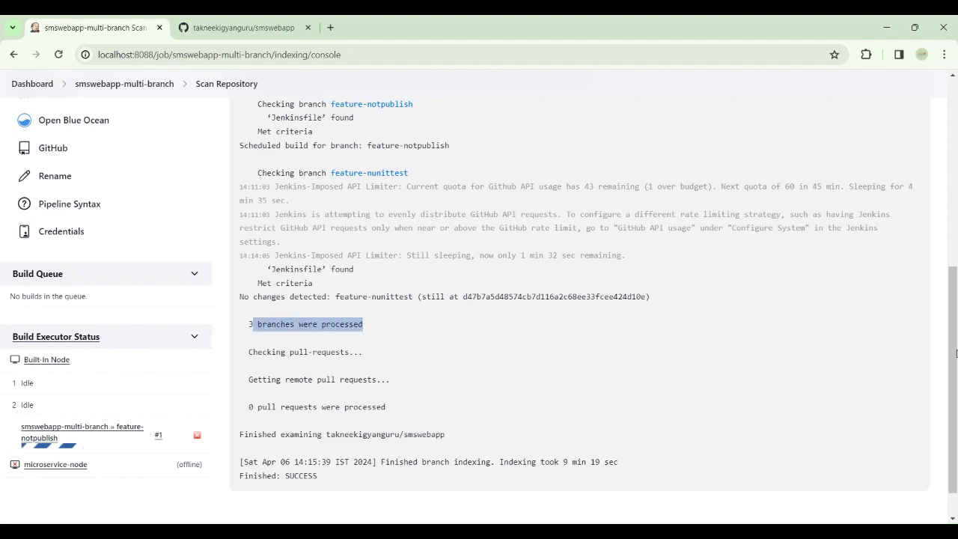
{"action": "scroll", "coordinate": [410, 282], "scroll_direction": "up", "scroll_amount": 5}
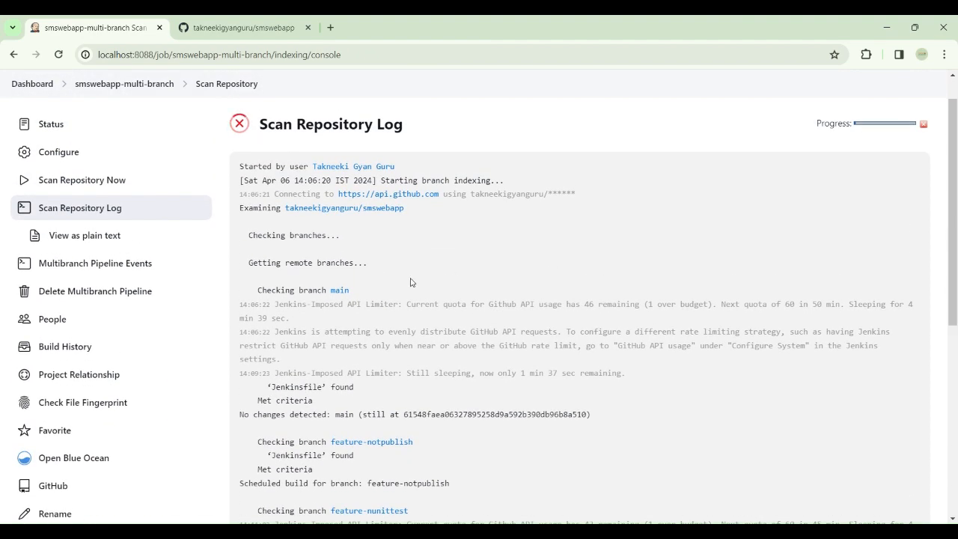
- Compare the branches listed for smswebapp-multi-branch in Jenkins with those of the smswebapp repository on GitHub
{"action": "left_click", "coordinate": [144, 91]}
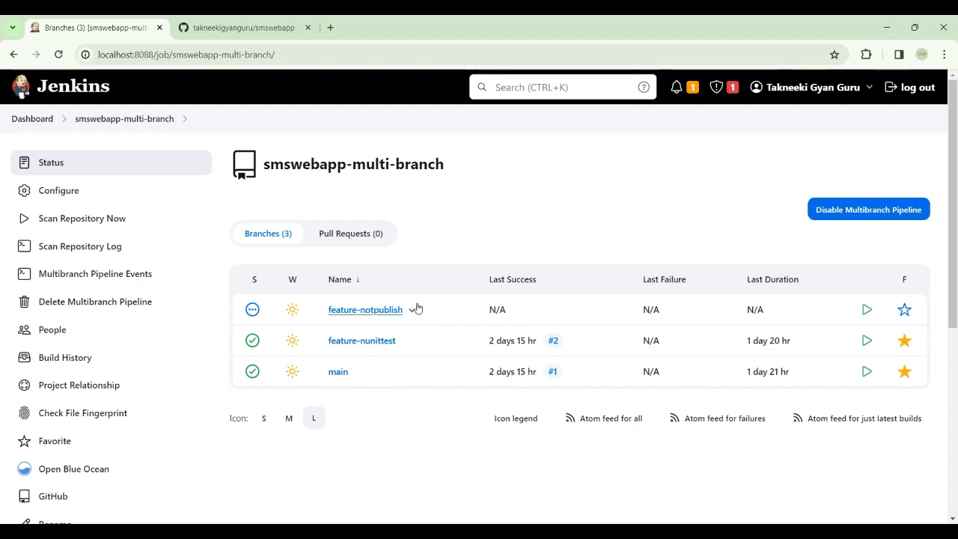
{"action": "left_click", "coordinate": [222, 30]}
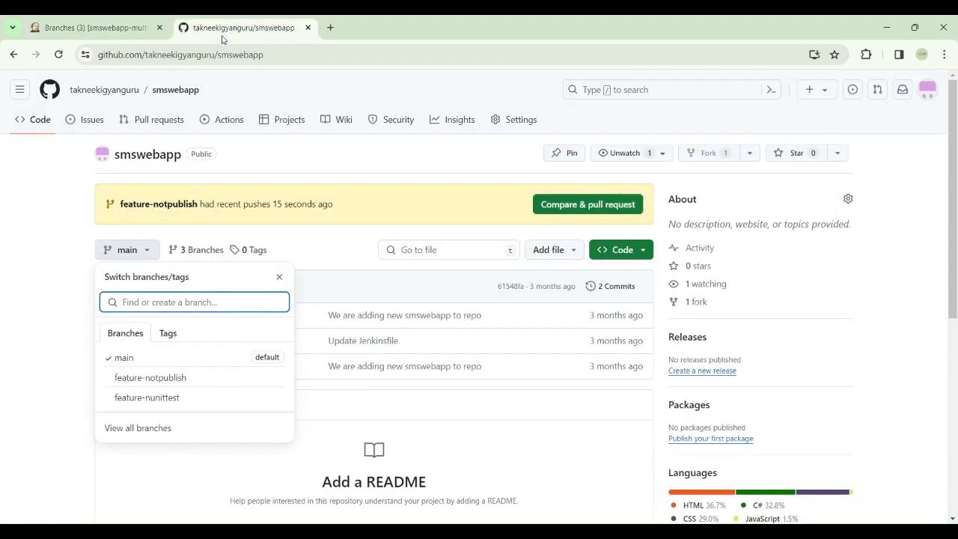
{"action": "left_click", "coordinate": [90, 27]}
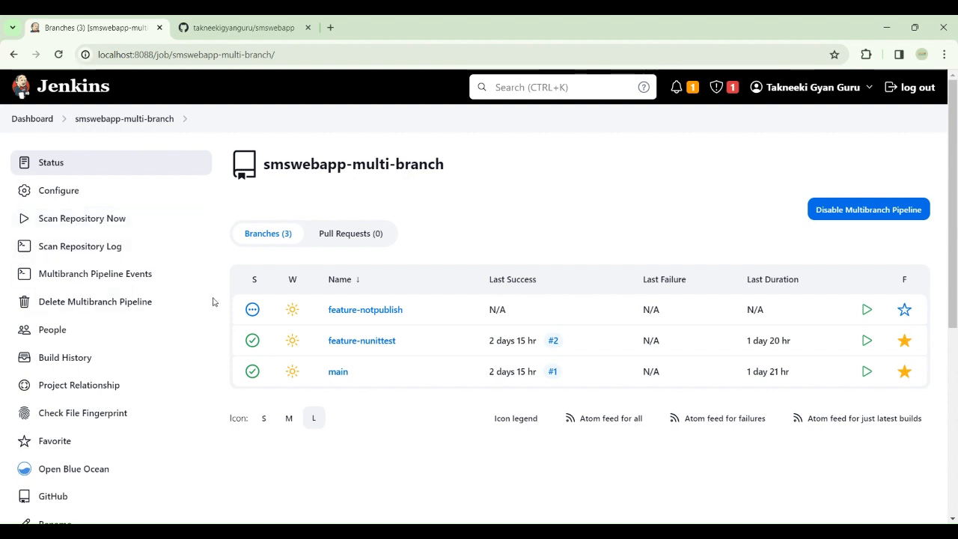
- Open the smswebapp-multi-branch configuration and review its build configuration and periodic scan interval
{"action": "left_click", "coordinate": [66, 195]}
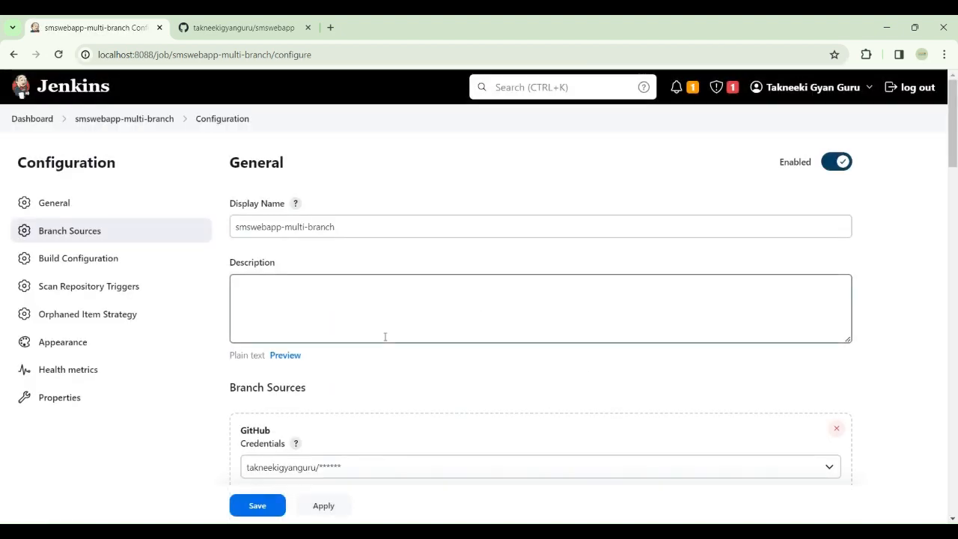
{"action": "left_click_drag", "start_coordinate": [952, 164], "coordinate": [915, 402]}
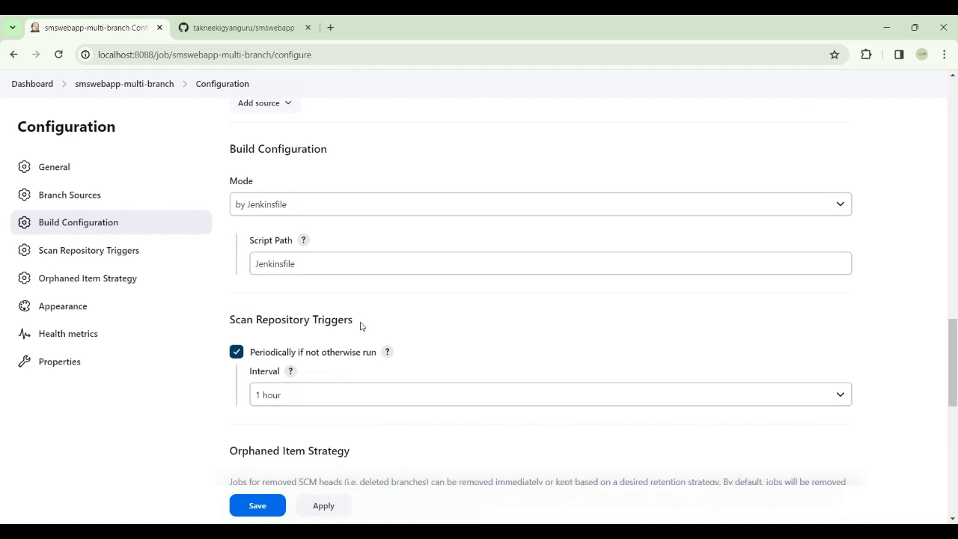
{"action": "left_click", "coordinate": [311, 397]}
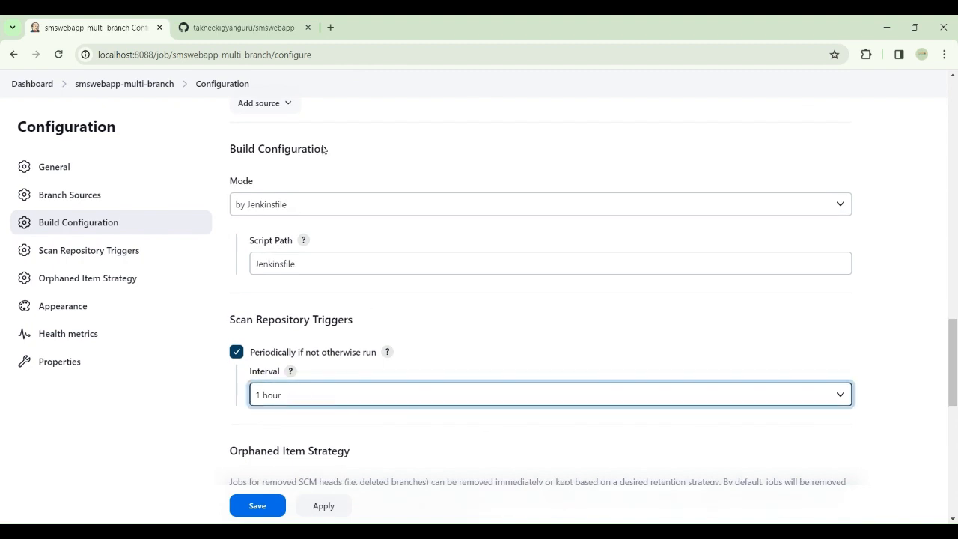
{"action": "left_click", "coordinate": [221, 423]}
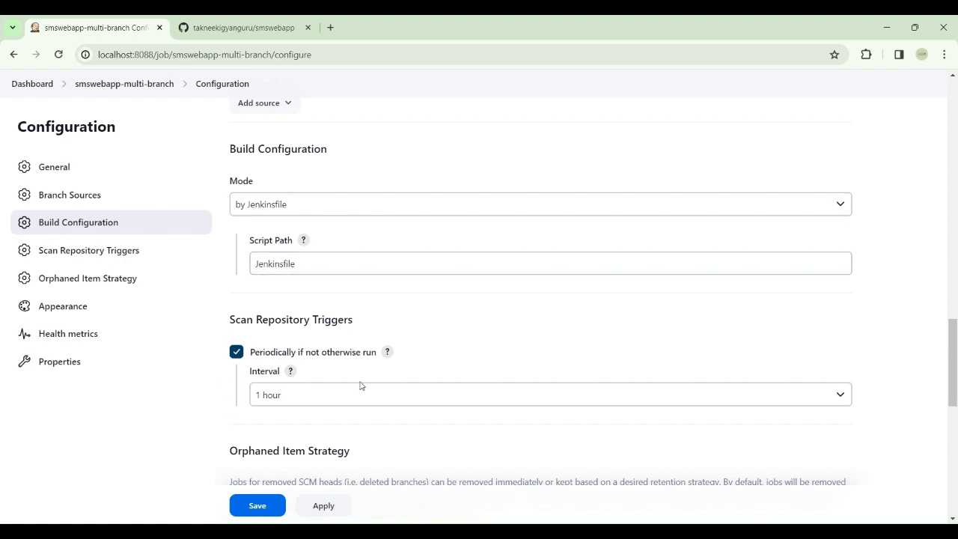
{"action": "left_click_drag", "start_coordinate": [949, 374], "coordinate": [941, 116]}
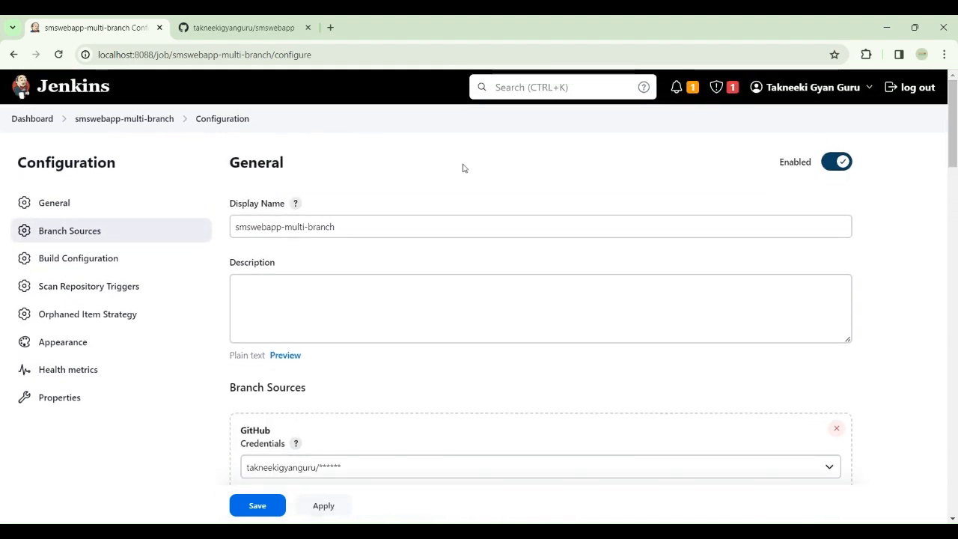
- Start a new build of the feature-notpublish branch in smswebapp-multi-branch and open that build's console output
{"action": "left_click", "coordinate": [125, 119]}
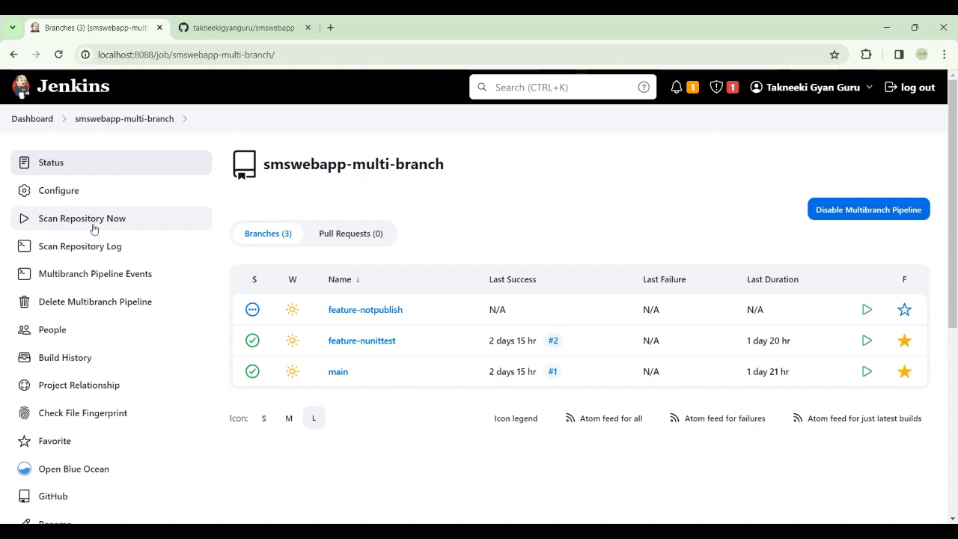
{"action": "left_click", "coordinate": [362, 311]}
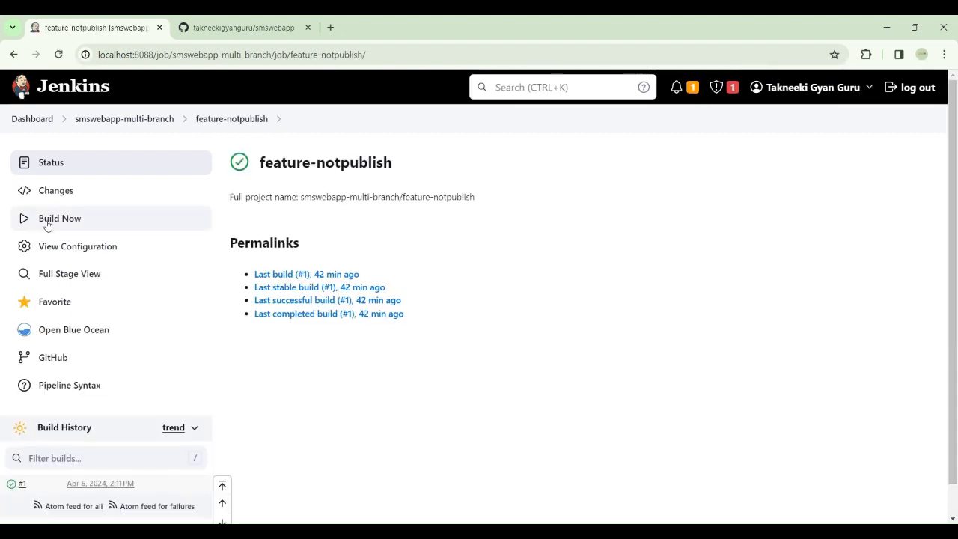
{"action": "left_click", "coordinate": [46, 219]}
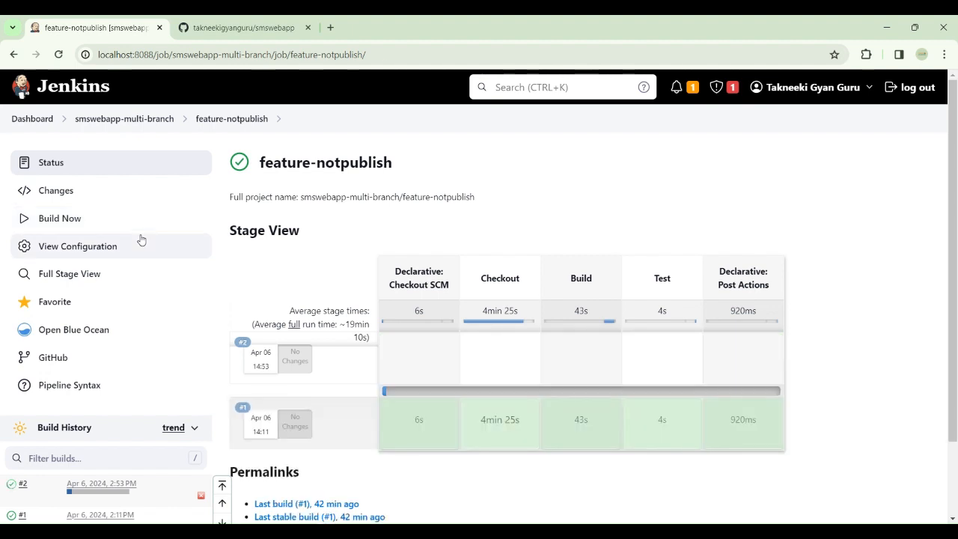
{"action": "left_click", "coordinate": [23, 483]}
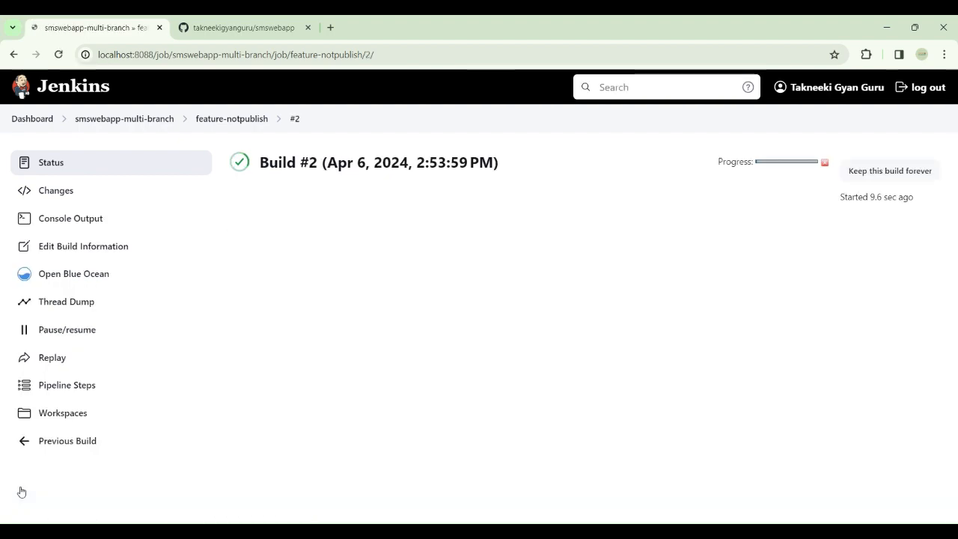
{"action": "left_click", "coordinate": [66, 218]}
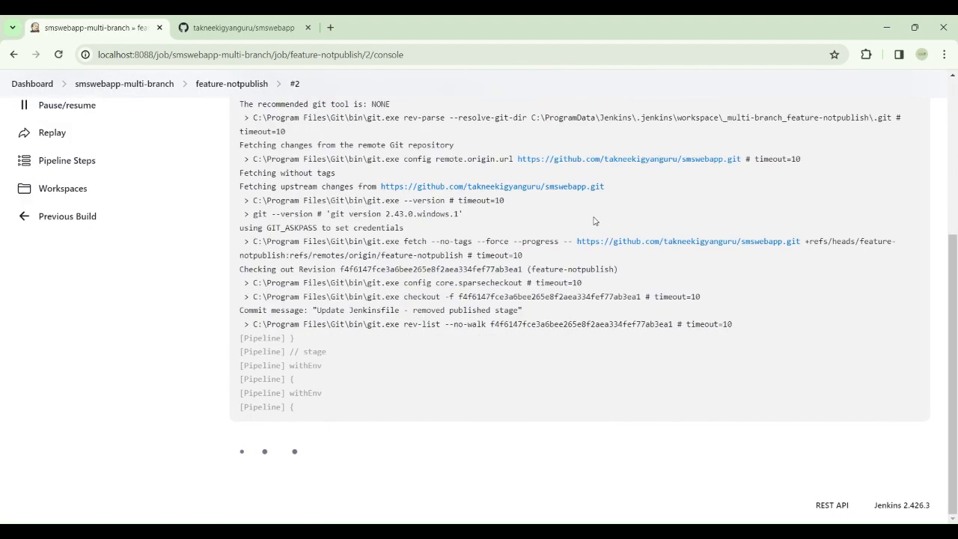
- Read through the new build's console output, examining the Checkout, Build and Test stages, their dotnet commands and the post actions
{"action": "left_click_drag", "start_coordinate": [581, 406], "coordinate": [646, 406]}
{"action": "left_click_drag", "start_coordinate": [582, 365], "coordinate": [649, 365]}
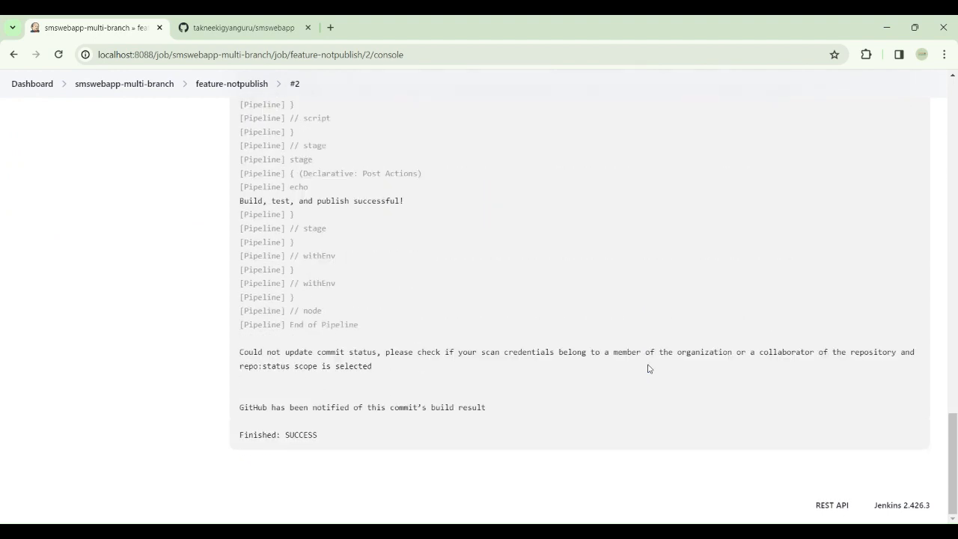
{"action": "left_click_drag", "start_coordinate": [955, 437], "coordinate": [878, 132]}
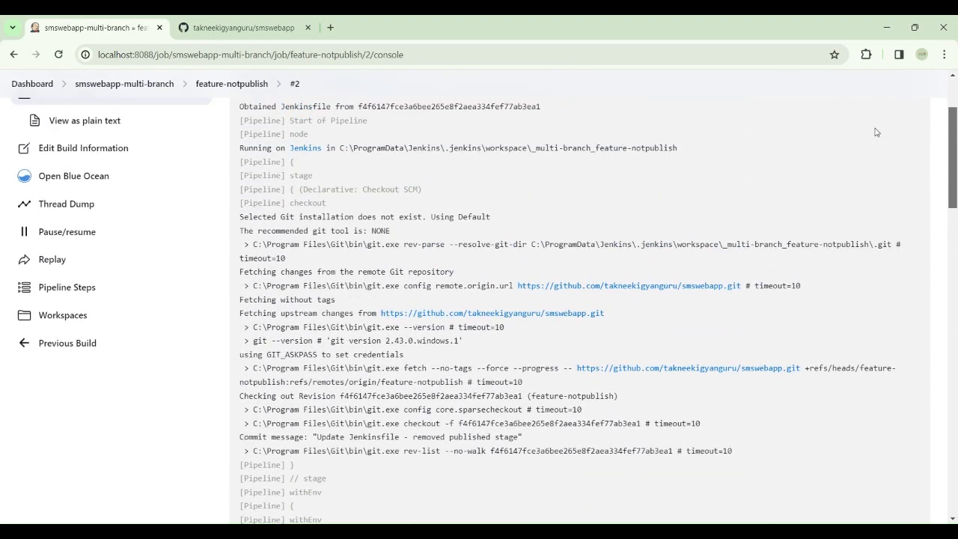
{"action": "scroll", "coordinate": [463, 336], "scroll_direction": "down", "scroll_amount": 3}
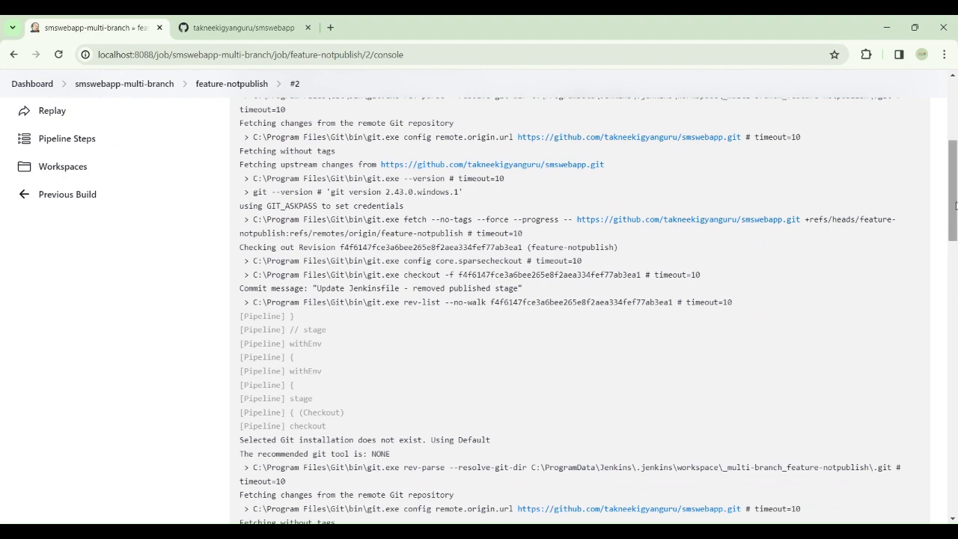
{"action": "scroll", "coordinate": [955, 251], "scroll_direction": "down", "scroll_amount": 3}
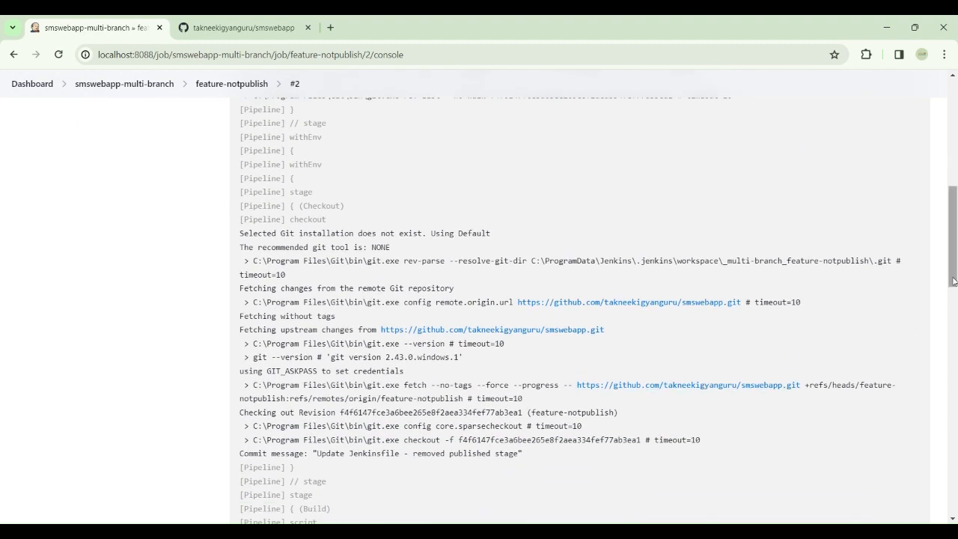
{"action": "scroll", "coordinate": [954, 259], "scroll_direction": "down", "scroll_amount": 3}
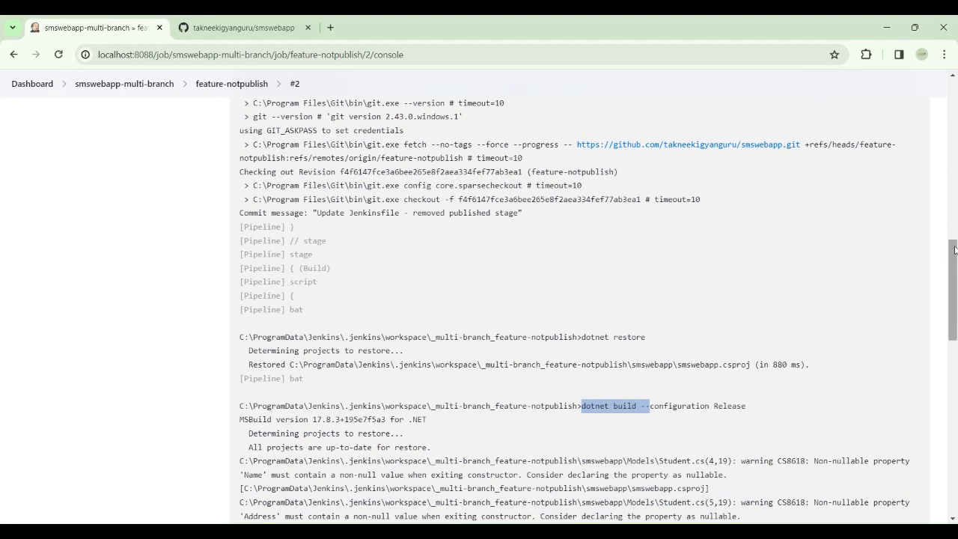
{"action": "scroll", "coordinate": [955, 280], "scroll_direction": "down", "scroll_amount": 2}
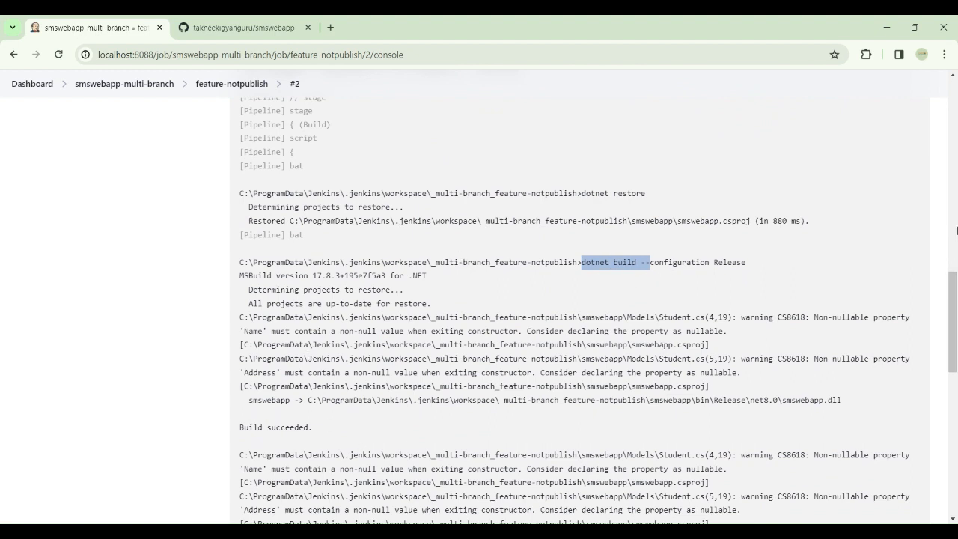
{"action": "left_click_drag", "start_coordinate": [956, 312], "coordinate": [956, 356]}
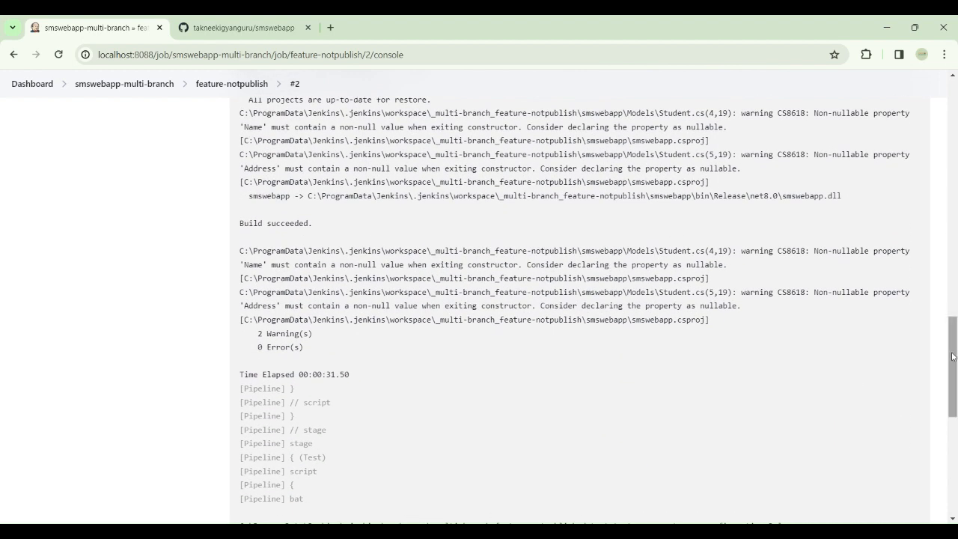
{"action": "left_click_drag", "start_coordinate": [953, 356], "coordinate": [953, 413]}
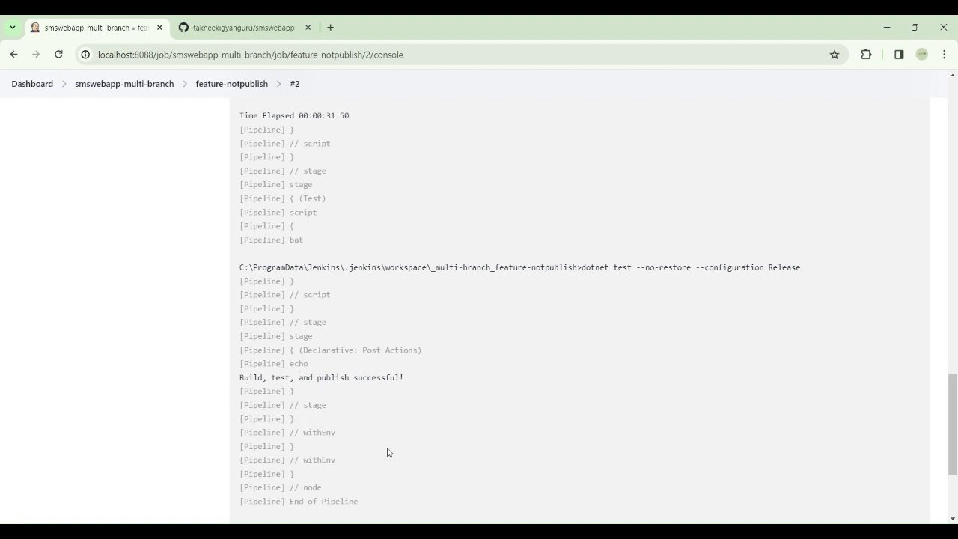
{"action": "left_click_drag", "start_coordinate": [955, 442], "coordinate": [955, 434]}
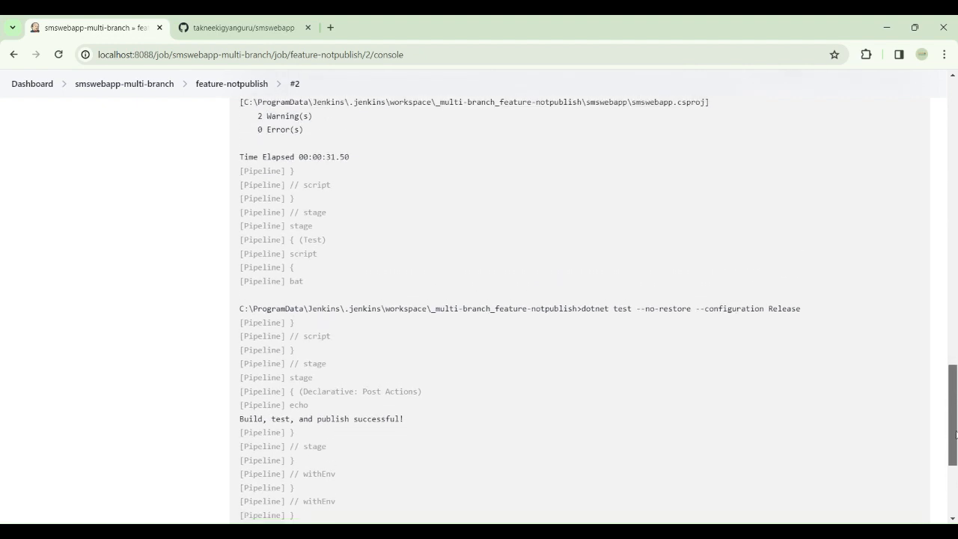
- Switch to GitHub and review the stages defined in the Jenkinsfile on the smswebapp repository's feature-notpublish branch
{"action": "left_click", "coordinate": [229, 30]}
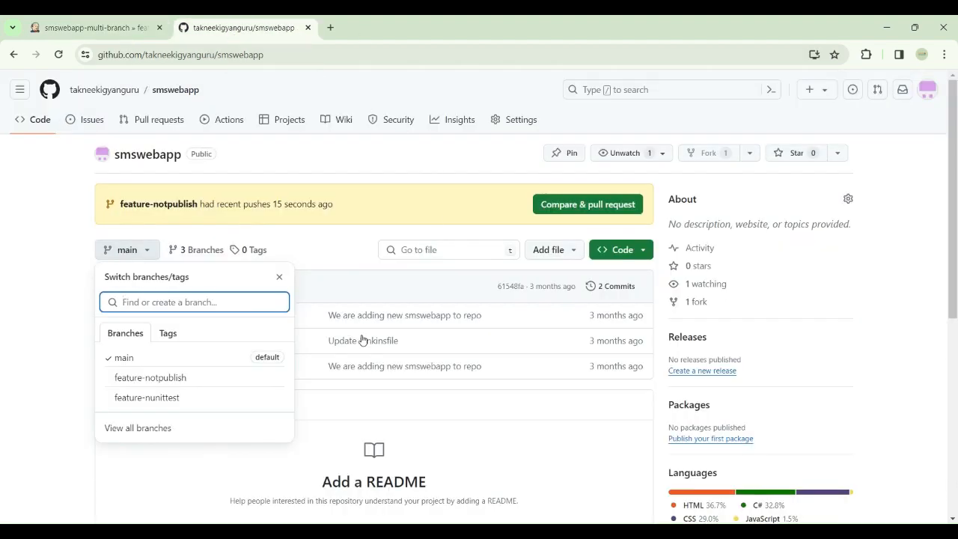
{"action": "left_click", "coordinate": [145, 383]}
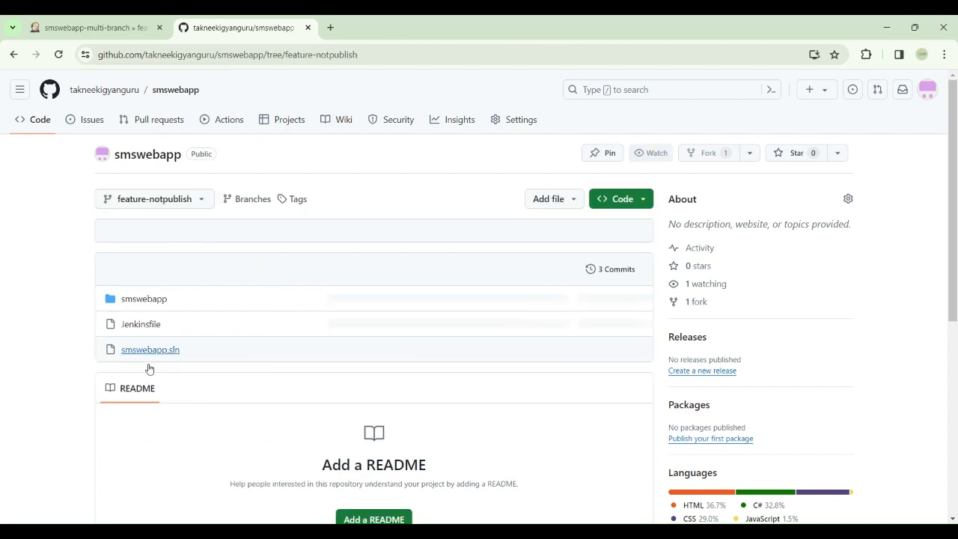
{"action": "left_click", "coordinate": [144, 328]}
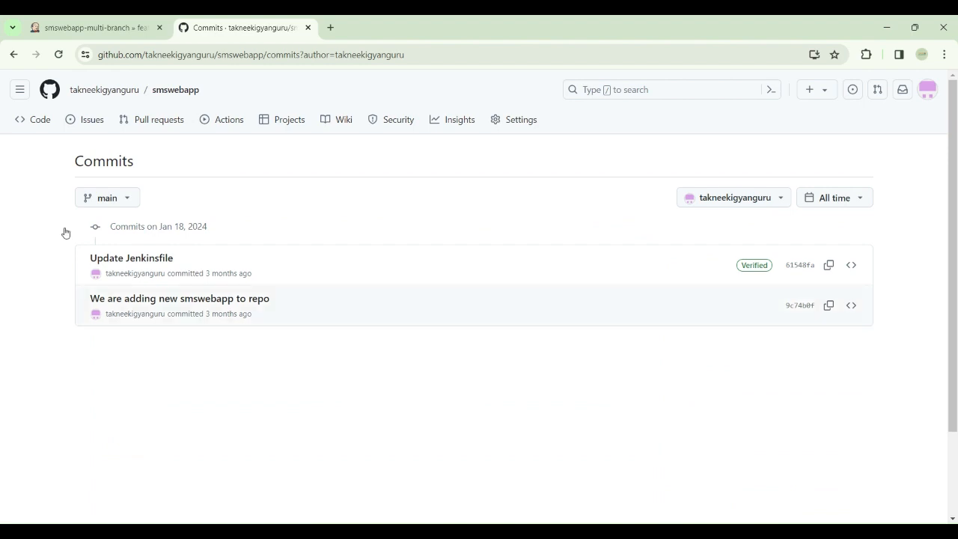
{"action": "left_click", "coordinate": [14, 54]}
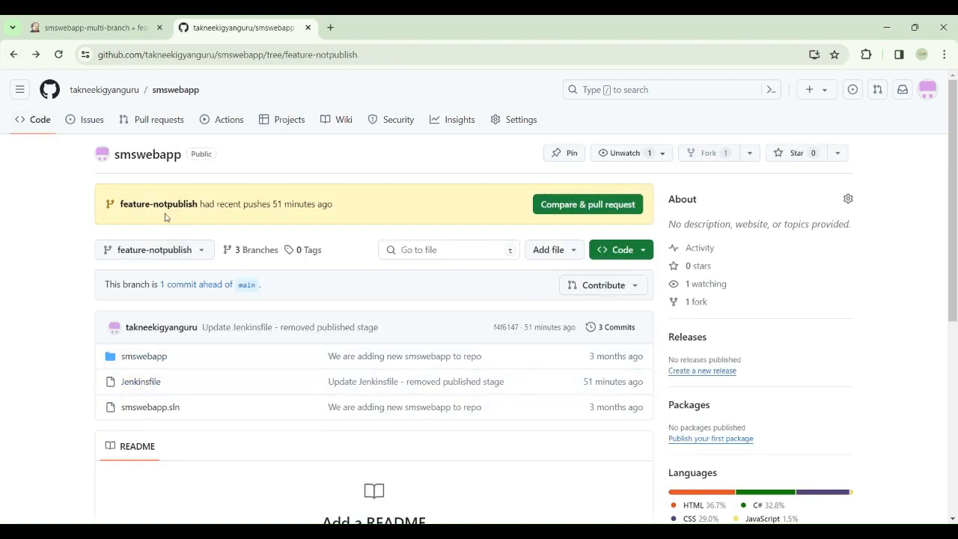
{"action": "left_click", "coordinate": [150, 386]}
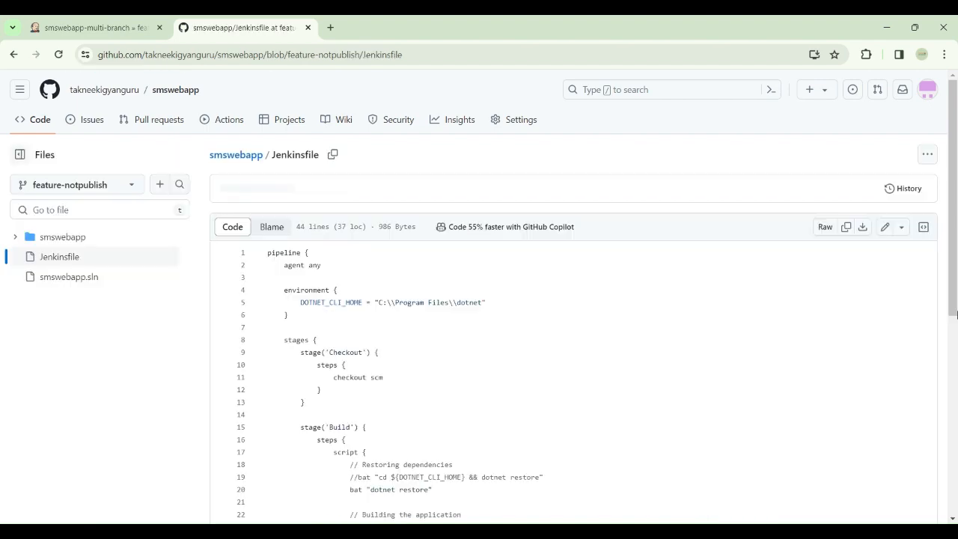
{"action": "left_click_drag", "start_coordinate": [955, 117], "coordinate": [943, 327]}
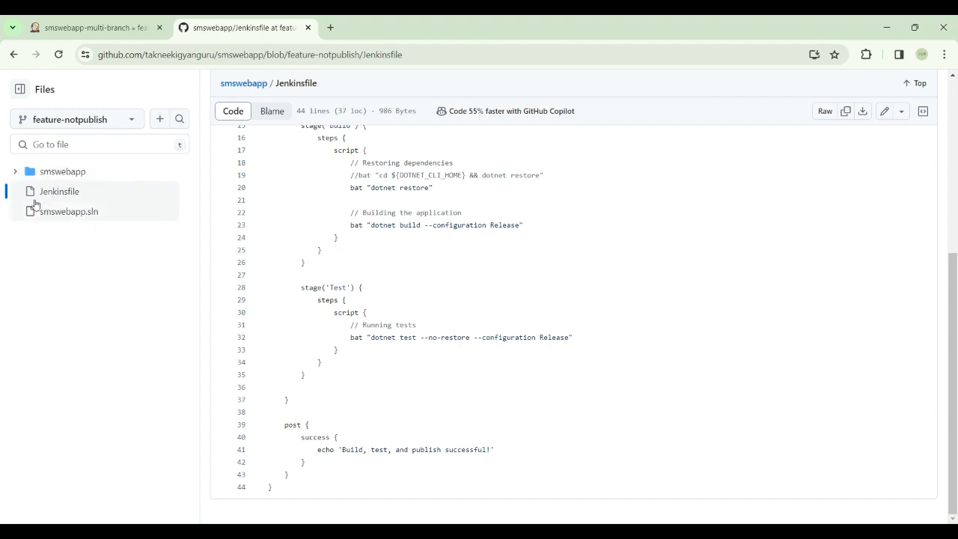
- Switch back to Jenkins, look over the start of the feature-notpublish console output, and return to the smswebapp-multi-branch page
{"action": "left_click", "coordinate": [96, 30]}
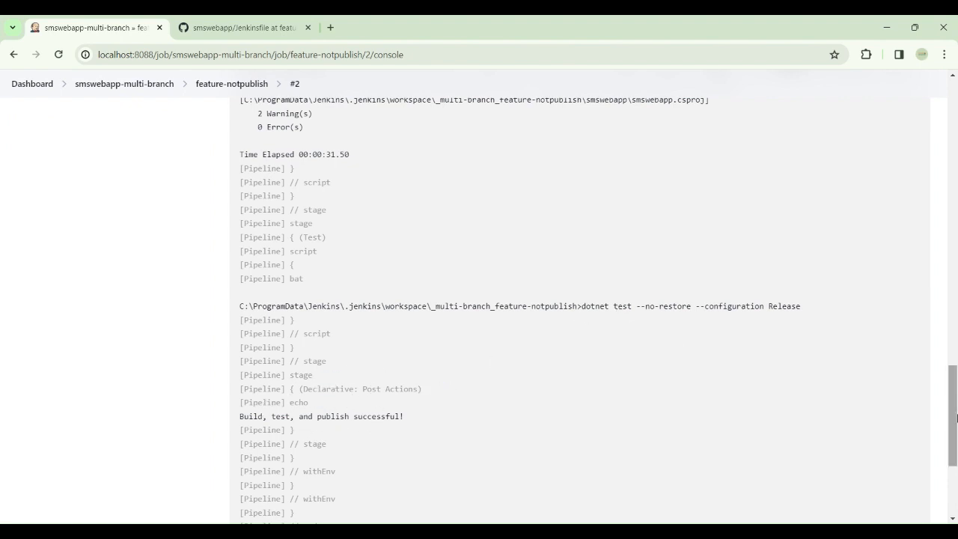
{"action": "left_click_drag", "start_coordinate": [952, 416], "coordinate": [942, 151]}
{"action": "scroll", "coordinate": [941, 150], "scroll_direction": "up", "scroll_amount": 1}
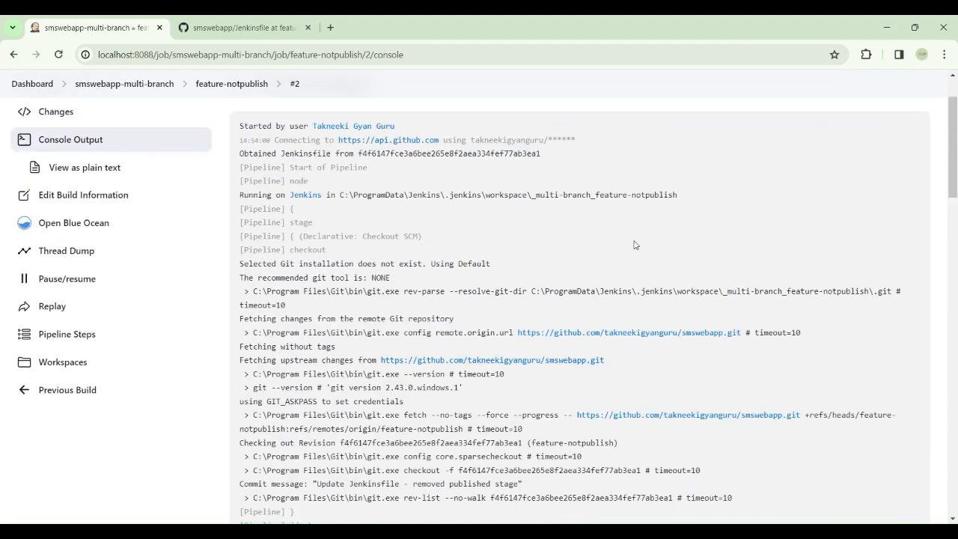
{"action": "scroll", "coordinate": [955, 191], "scroll_direction": "up", "scroll_amount": 1}
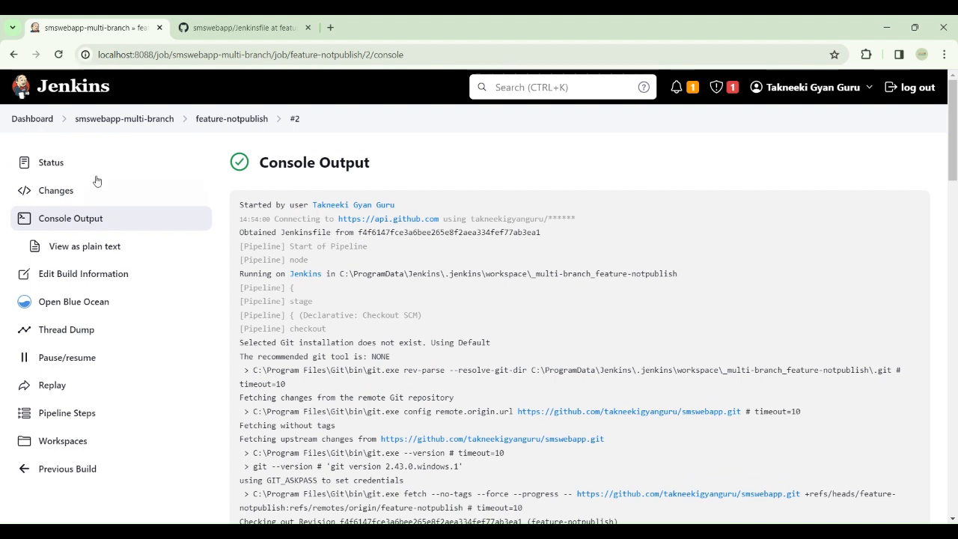
{"action": "left_click", "coordinate": [117, 125]}
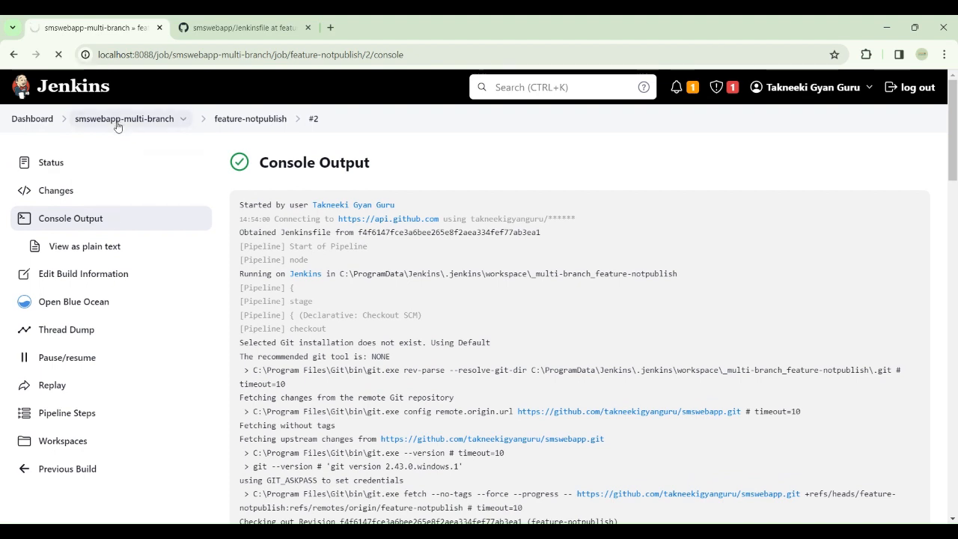